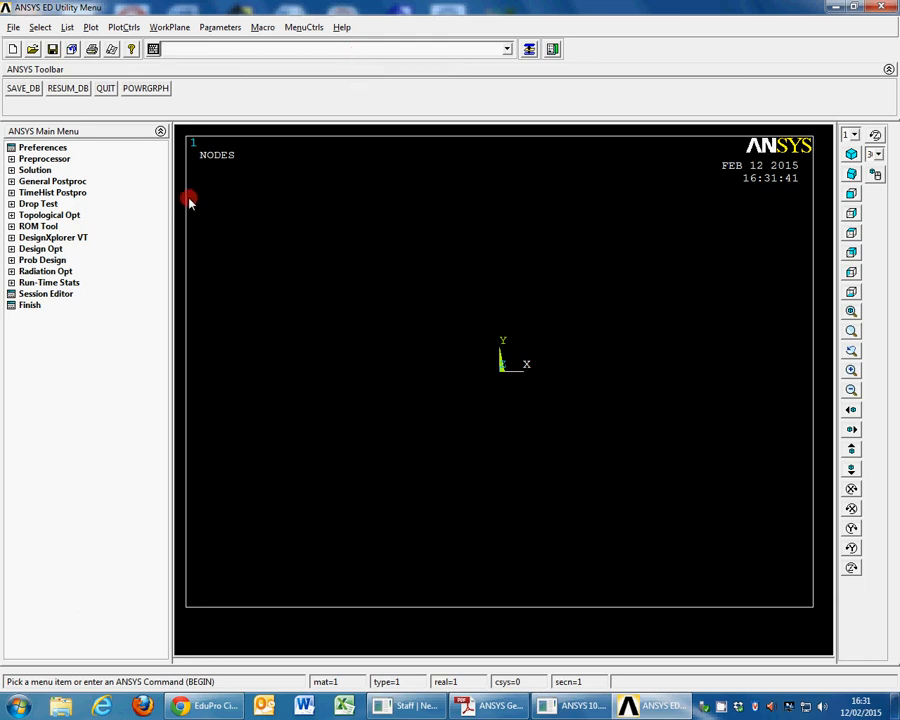
pyautogui.click(420, 57)
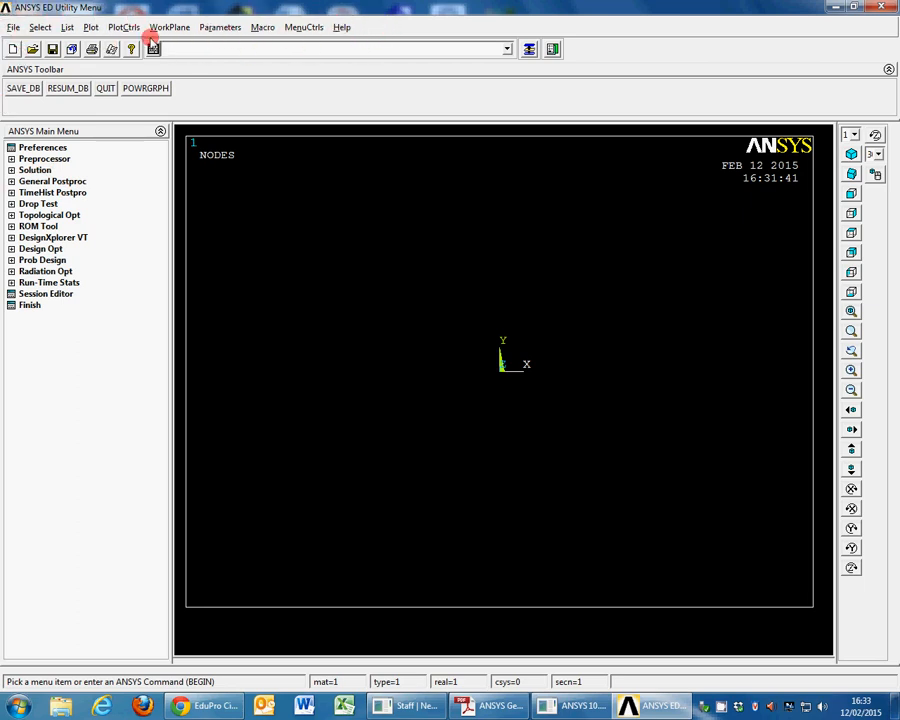
pyautogui.click(91, 28)
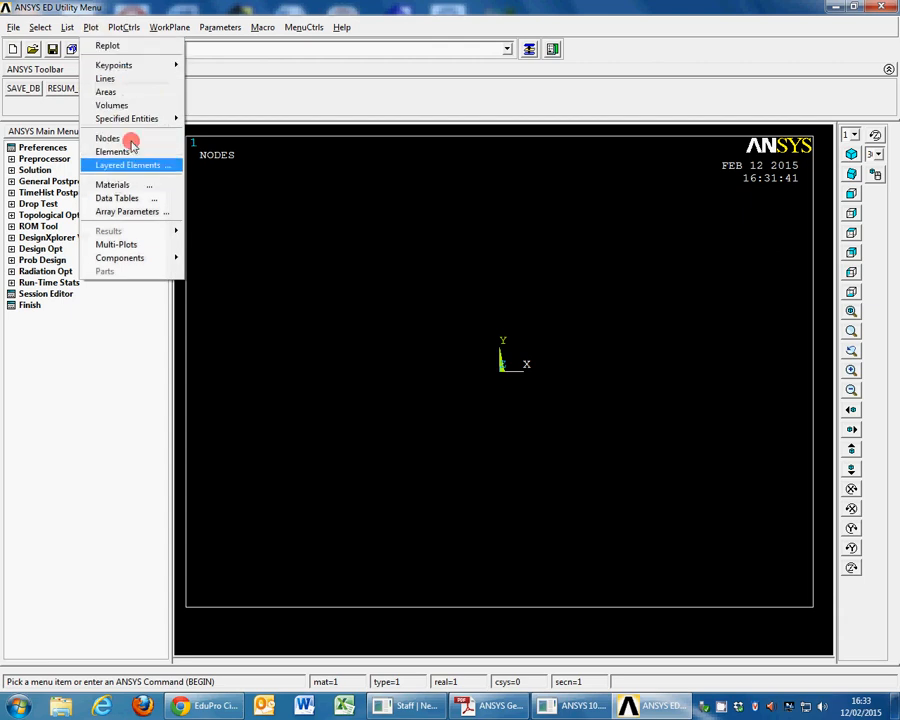
pyautogui.moveTo(130, 30)
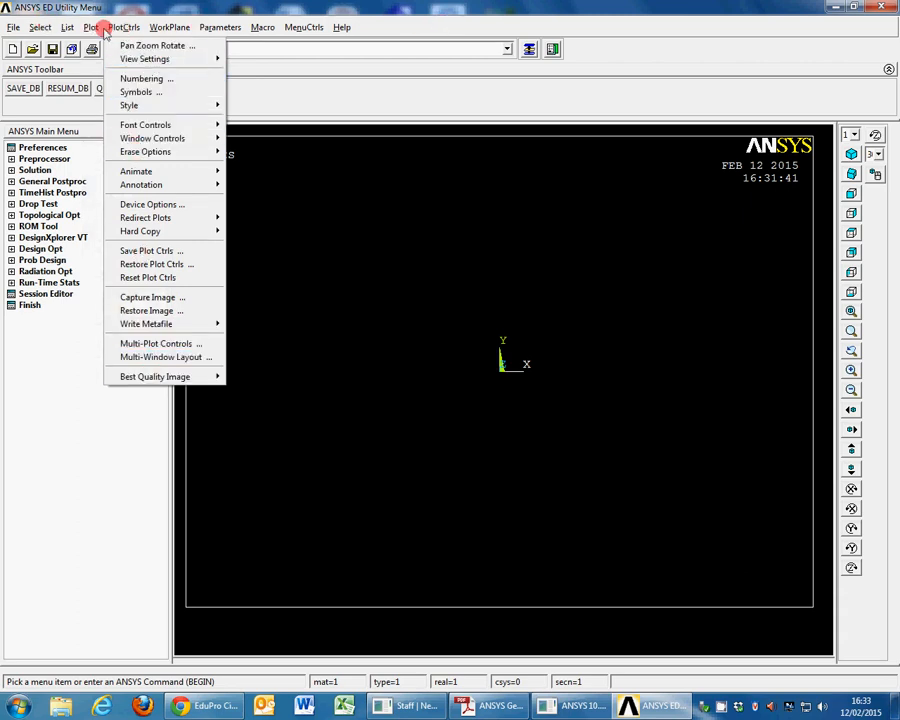
pyautogui.click(4, 26)
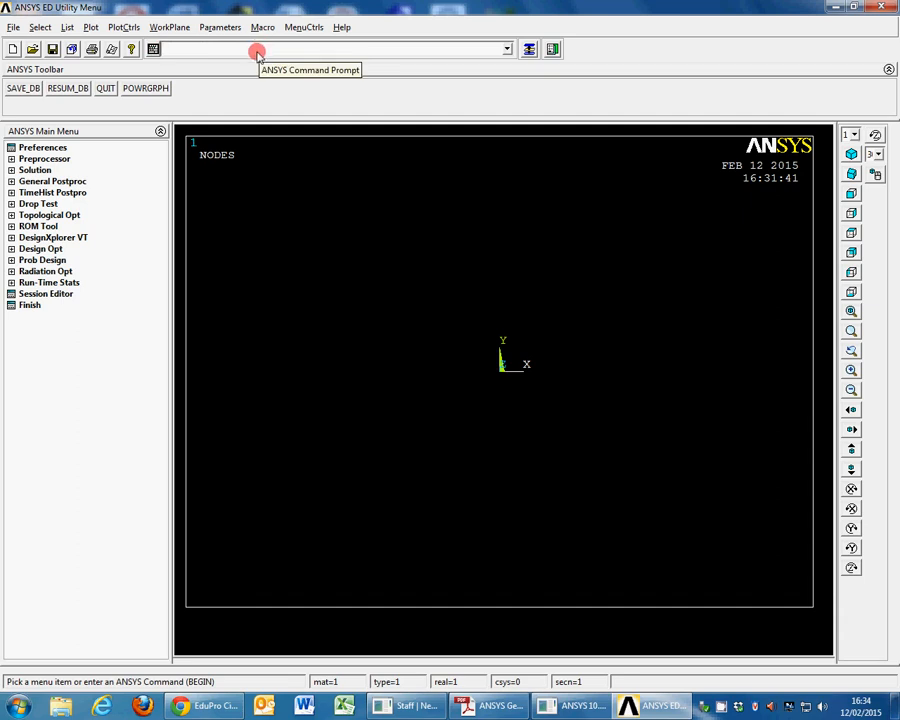
# Change the analysis title to "3 Span Beam"
pyautogui.click(57, 162)
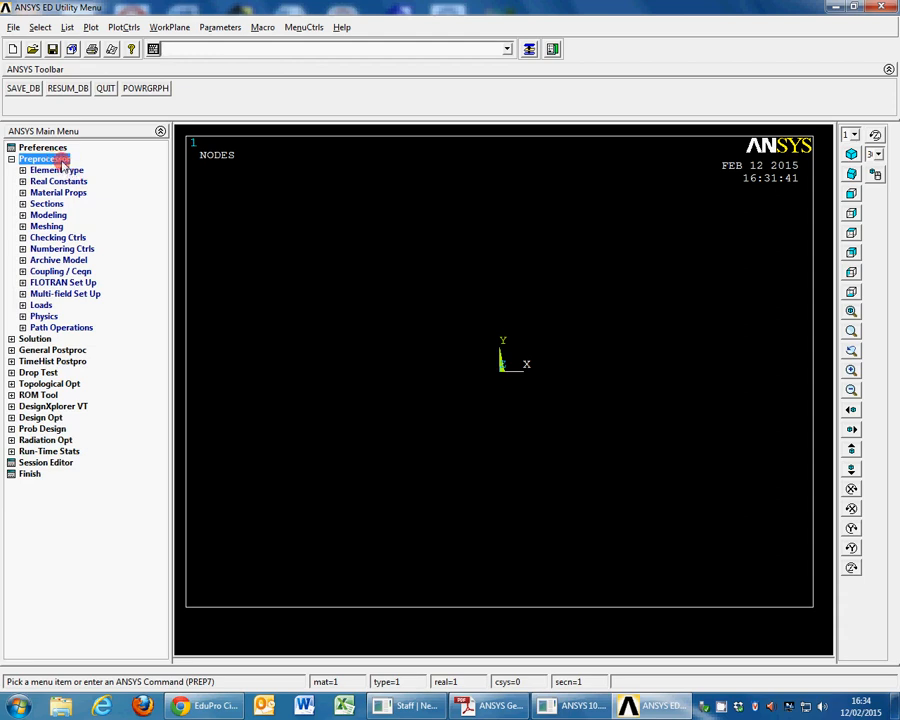
pyautogui.click(13, 27)
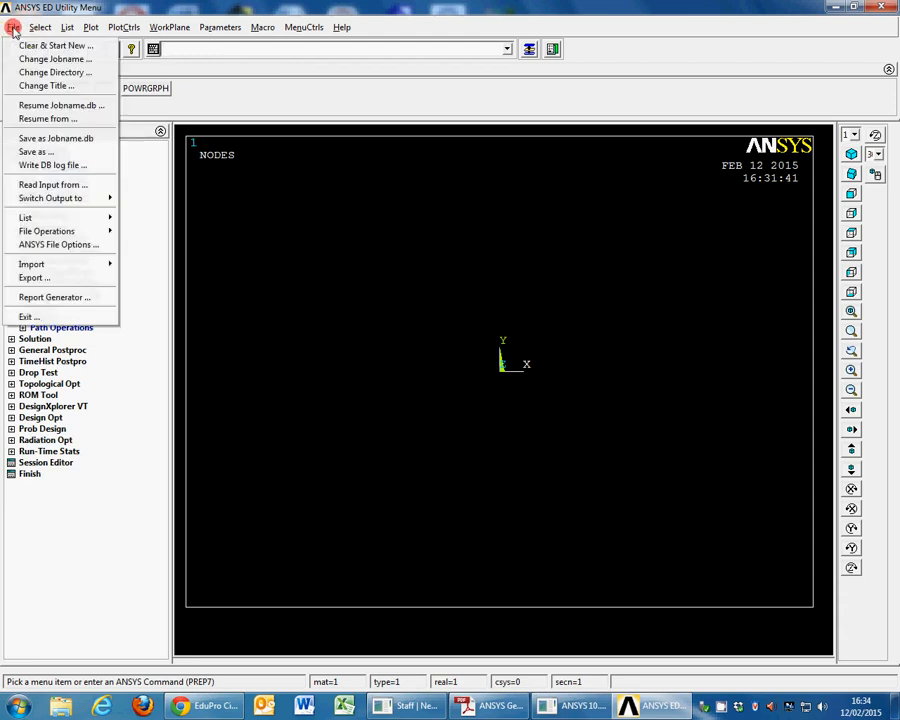
pyautogui.click(42, 88)
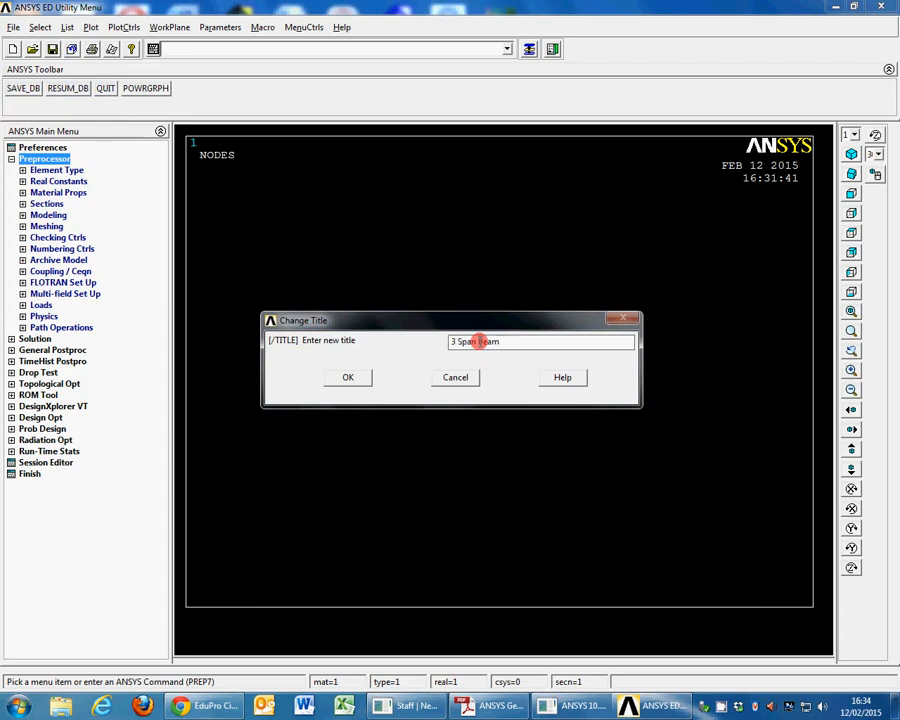
pyautogui.click(350, 378)
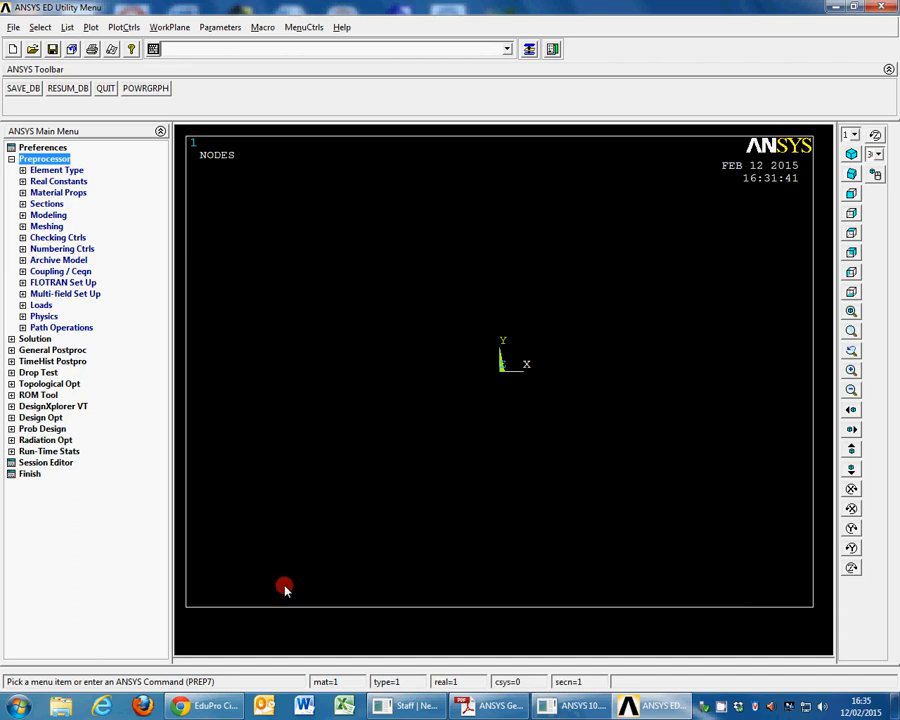
# Add the structural Beam element 2D elastic 3 as element type reference number 1
pyautogui.click(62, 171)
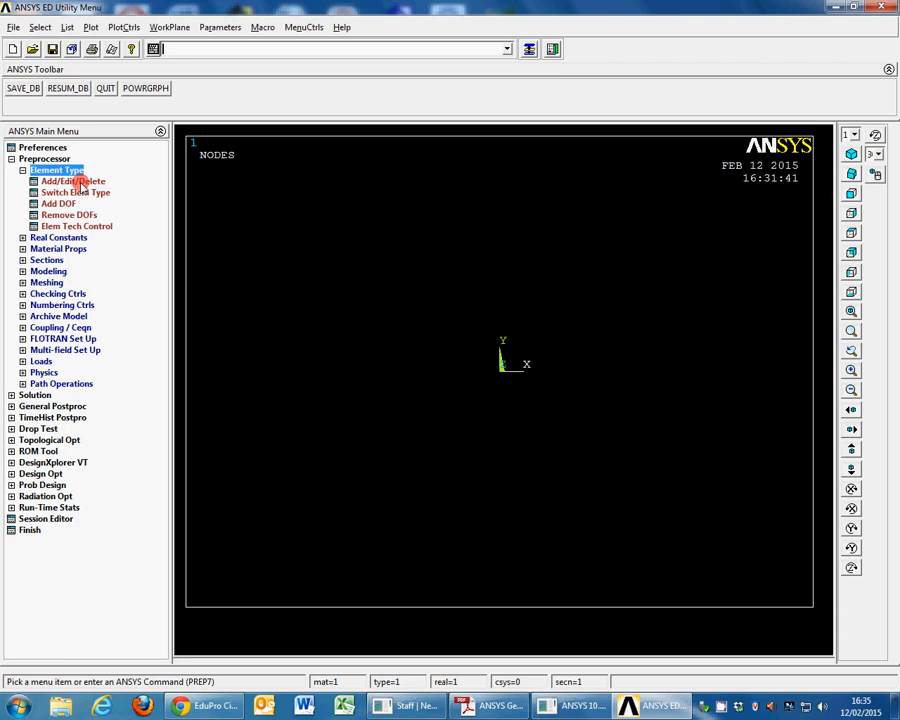
pyautogui.click(79, 182)
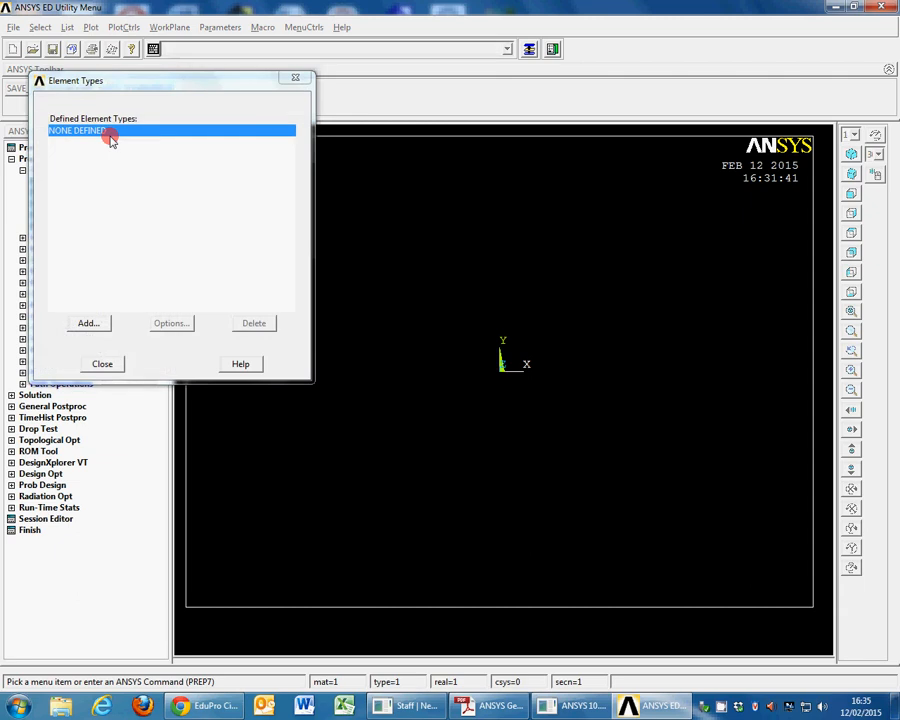
pyautogui.click(89, 324)
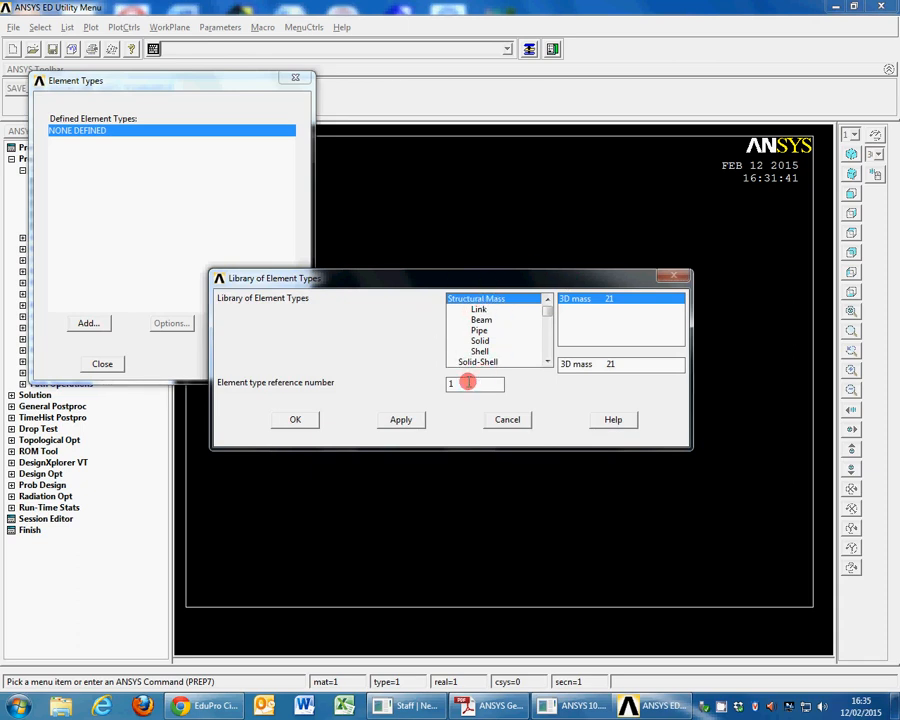
pyautogui.moveTo(547, 322)
pyautogui.mouseDown()
pyautogui.moveTo(549, 331)
pyautogui.moveTo(550, 311)
pyautogui.mouseUp()
pyautogui.click(481, 321)
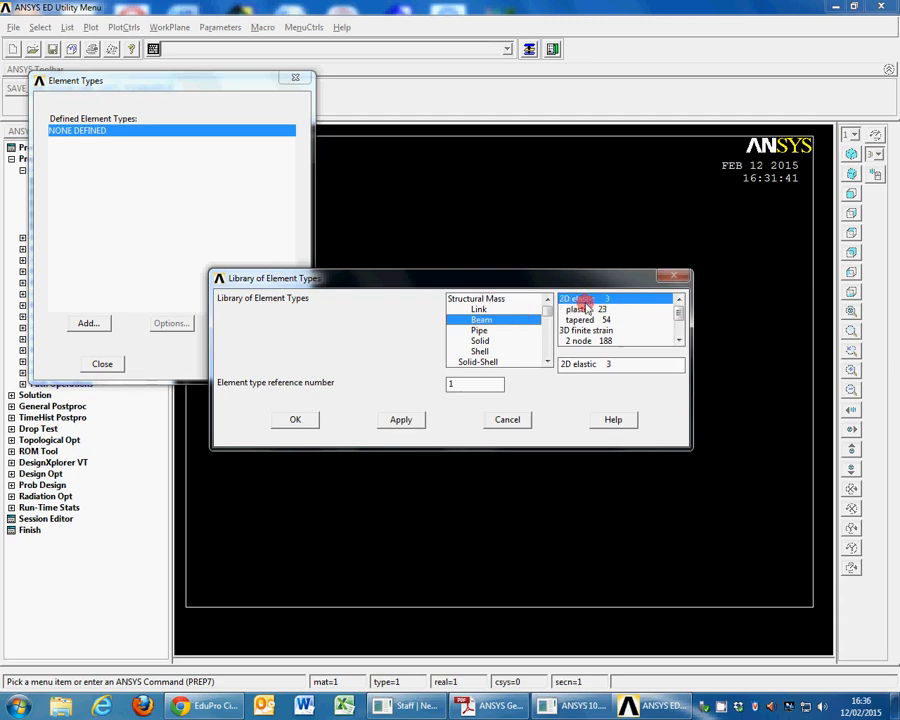
pyautogui.click(298, 421)
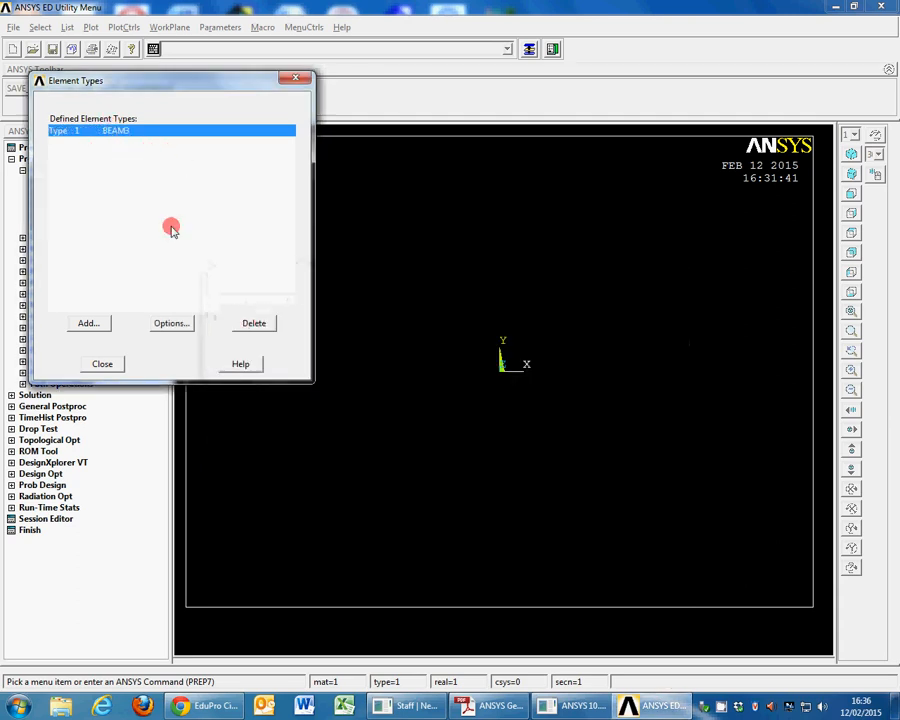
# Accept the BEAM3 element options with member force and moment output set to Exclude output, and finish the element type definition
pyautogui.click(173, 322)
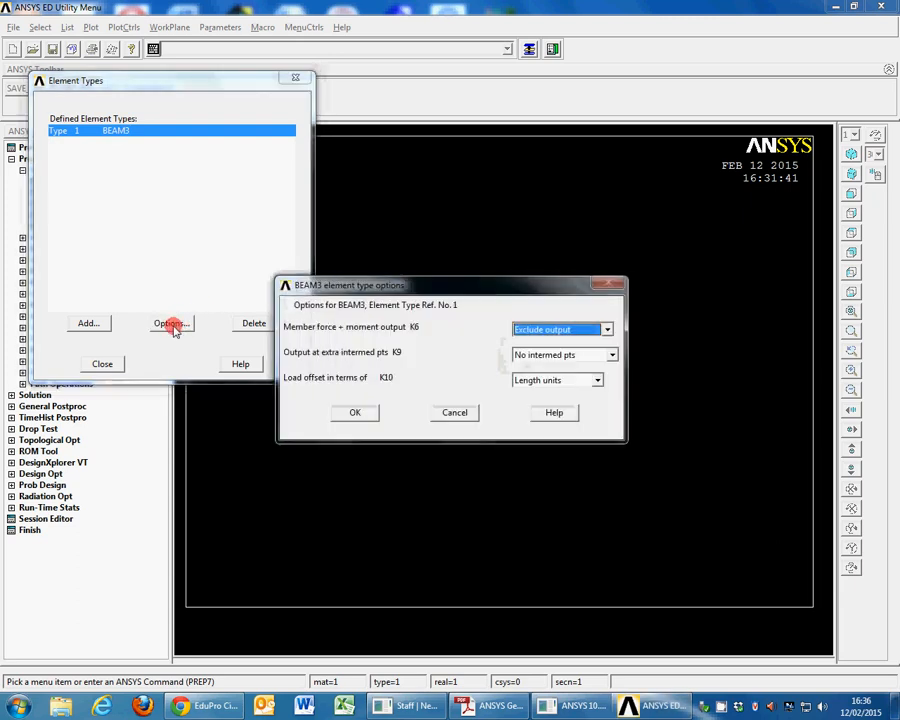
pyautogui.moveTo(558, 285); pyautogui.dragTo(646, 156)
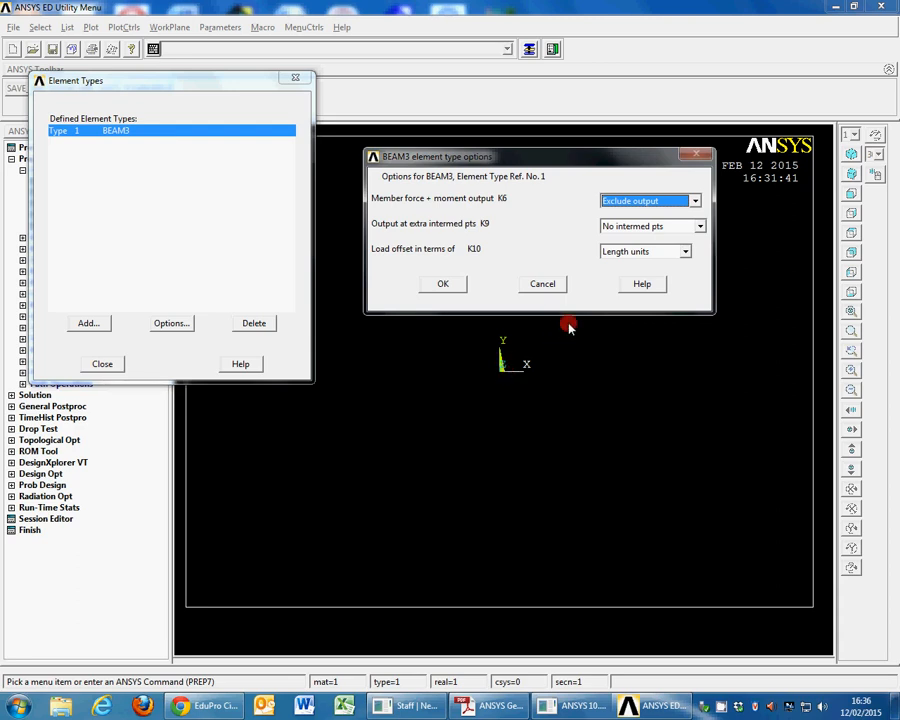
pyautogui.click(696, 202)
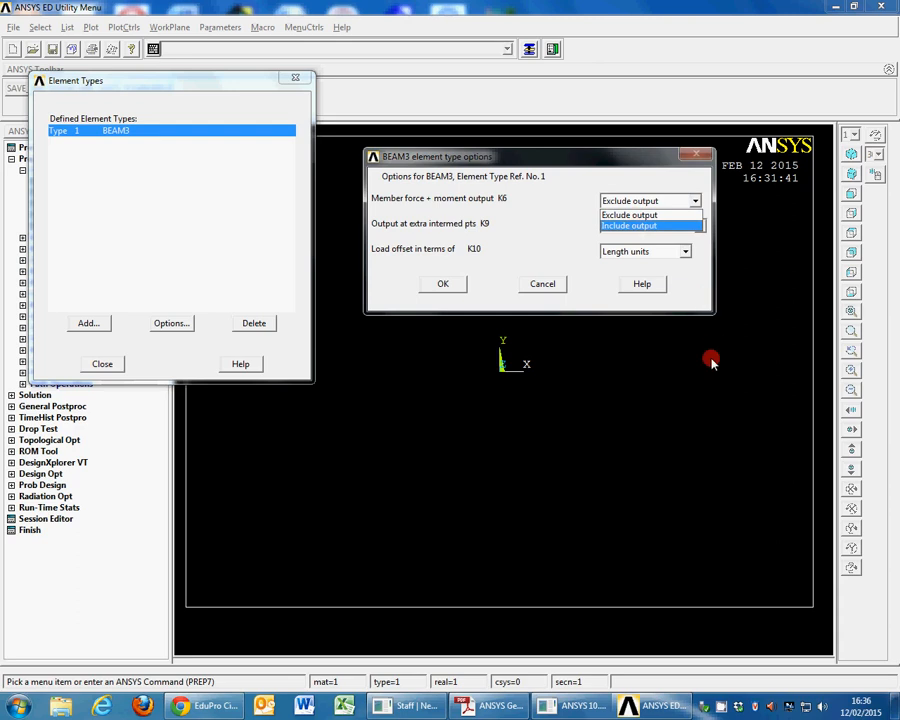
pyautogui.click(612, 213)
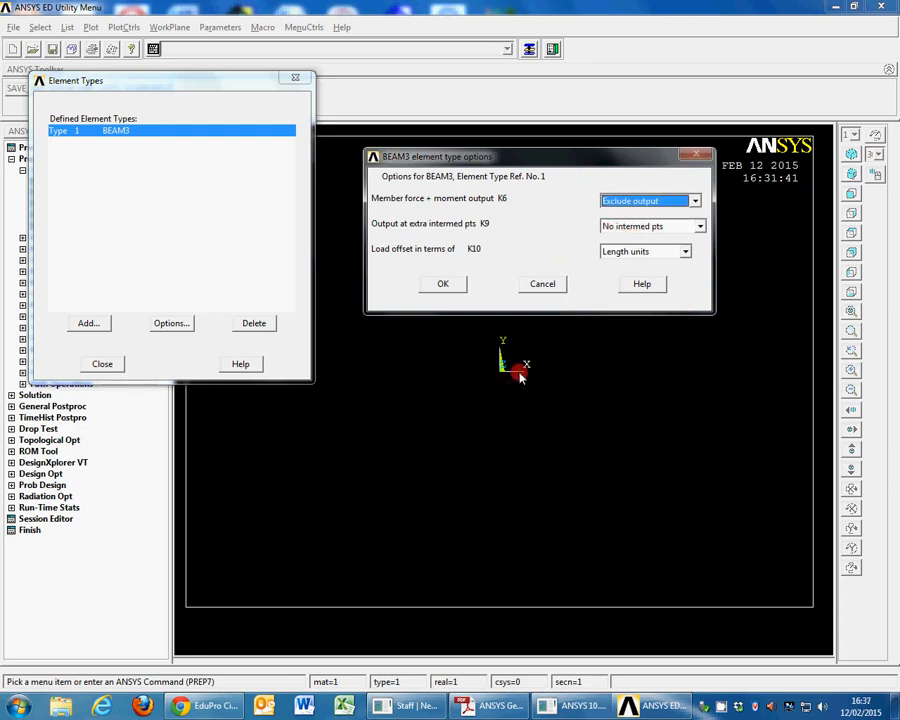
pyautogui.click(447, 287)
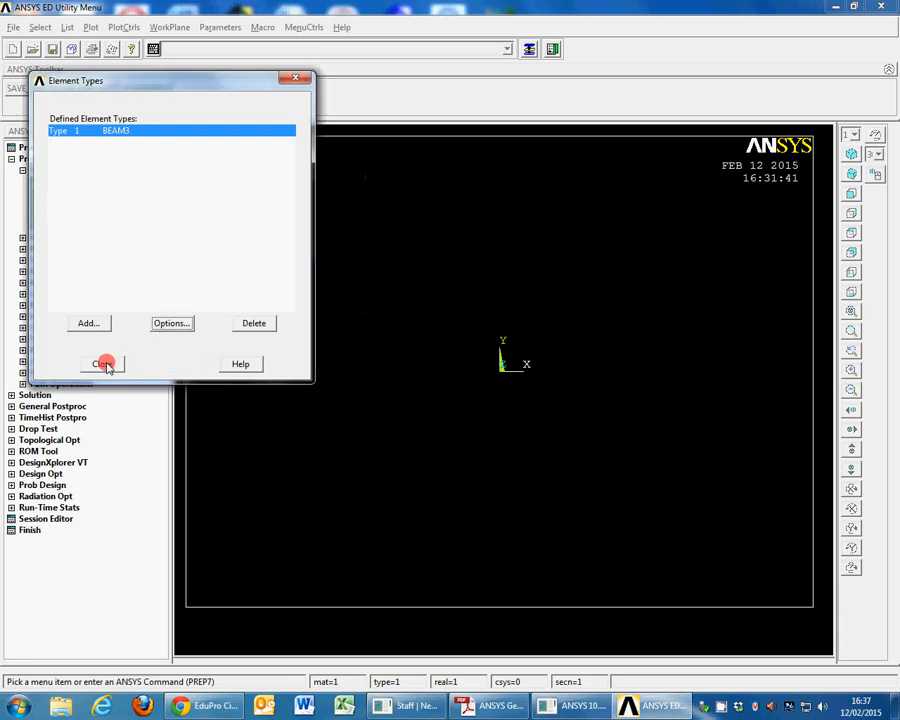
pyautogui.click(104, 366)
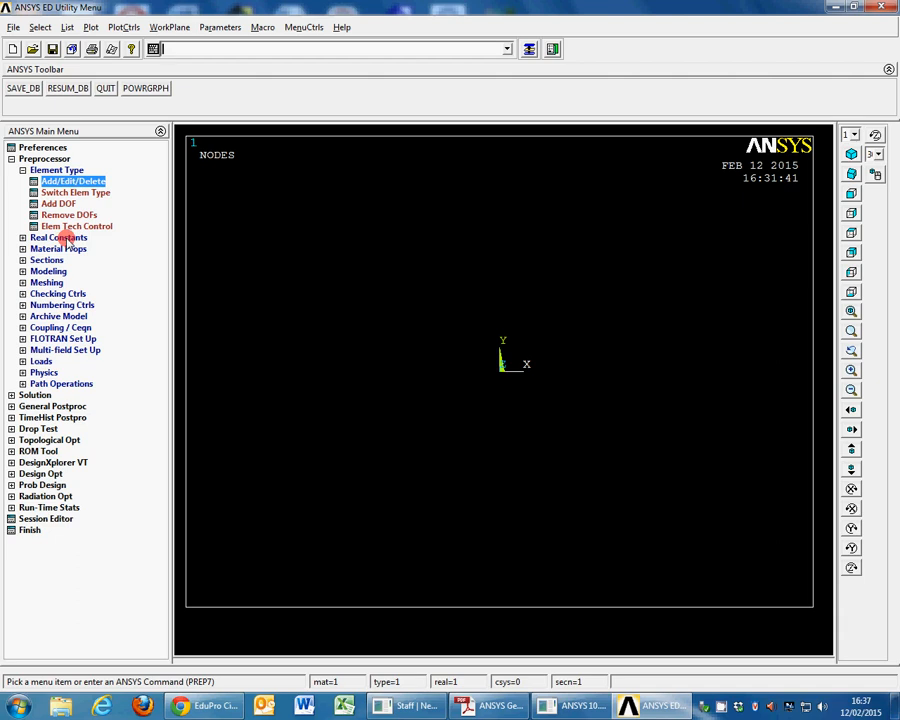
# Define real constant set 1 for BEAM3 with cross-sectional area 0.06, area moment of inertia 4.5e-4 and total beam height 0.3
pyautogui.click(62, 237)
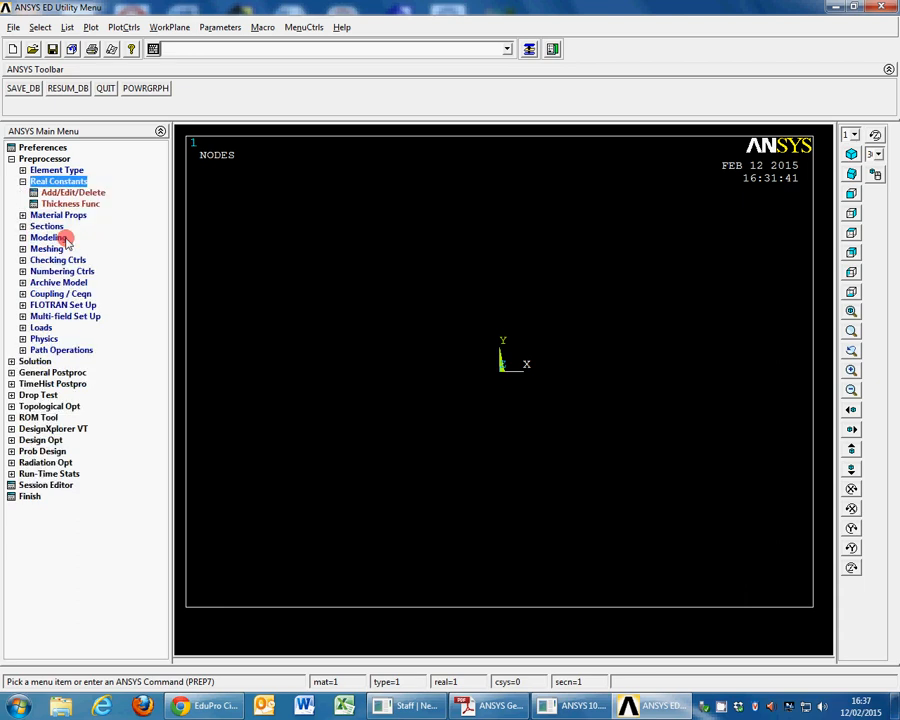
pyautogui.click(86, 193)
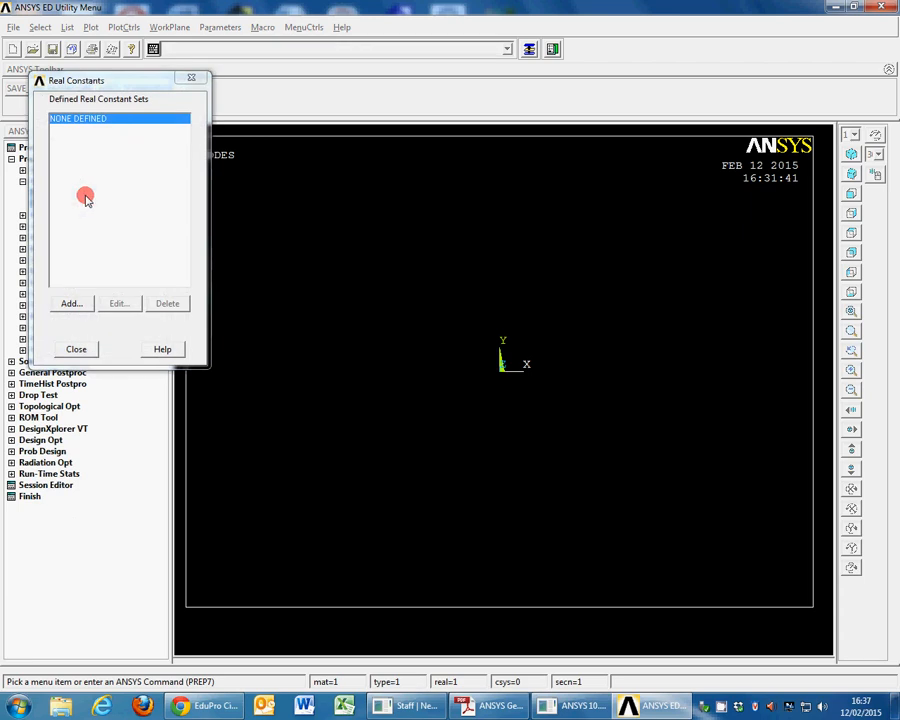
pyautogui.click(70, 303)
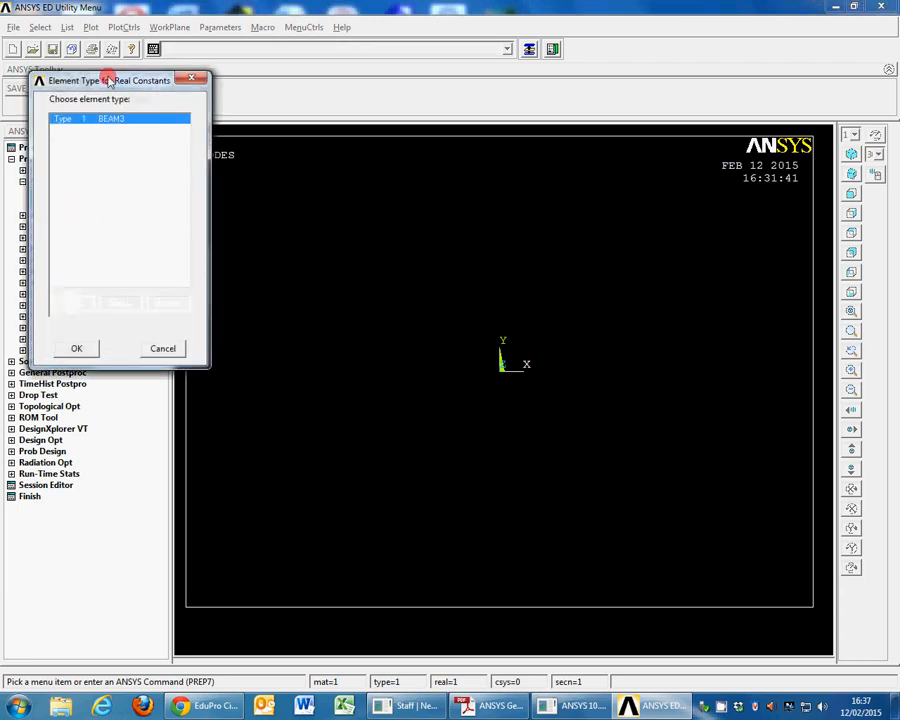
pyautogui.moveTo(130, 80); pyautogui.dragTo(251, 94)
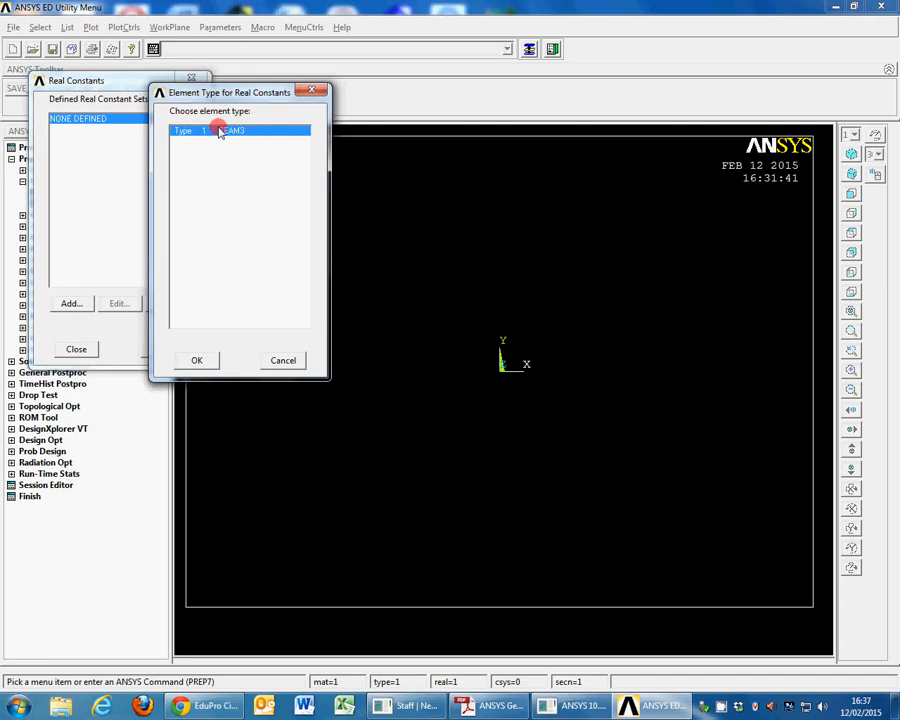
pyautogui.click(197, 360)
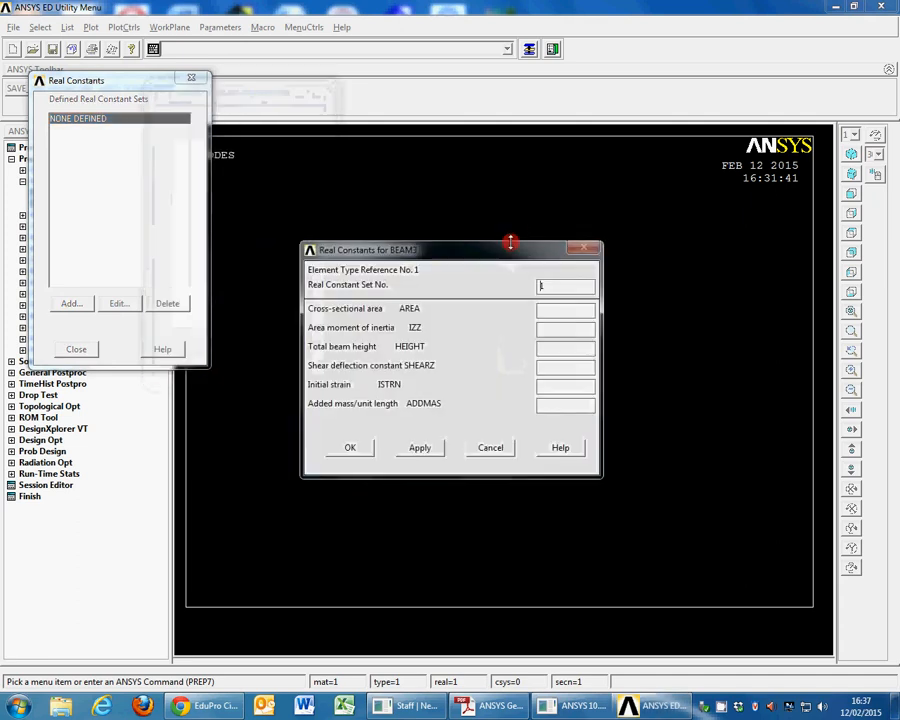
pyautogui.moveTo(510, 247); pyautogui.dragTo(564, 96)
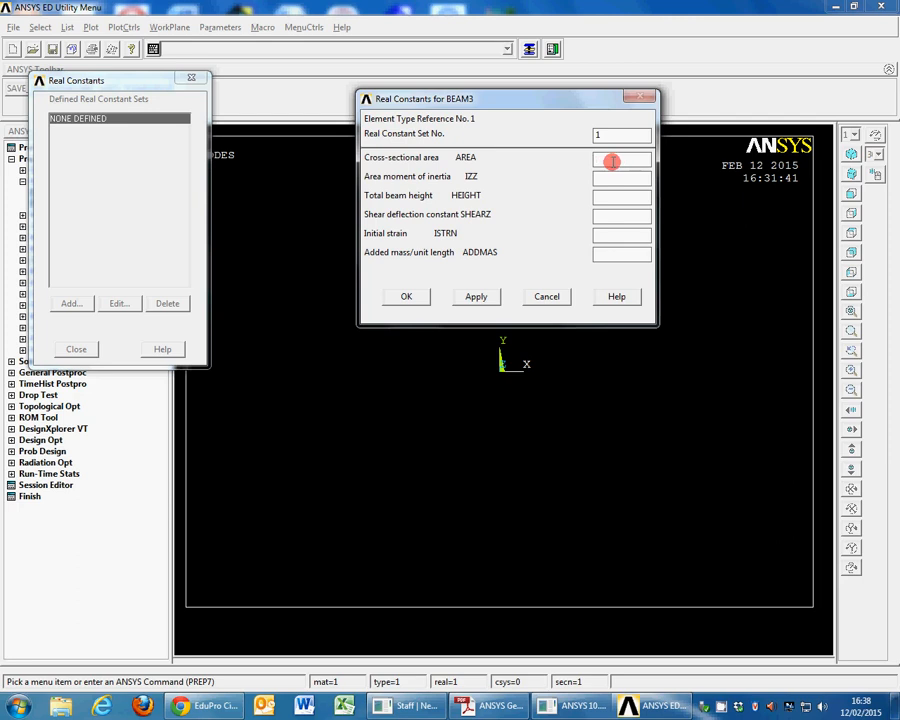
pyautogui.write('0.06')
pyautogui.click(613, 178)
pyautogui.write('4.5e-4')
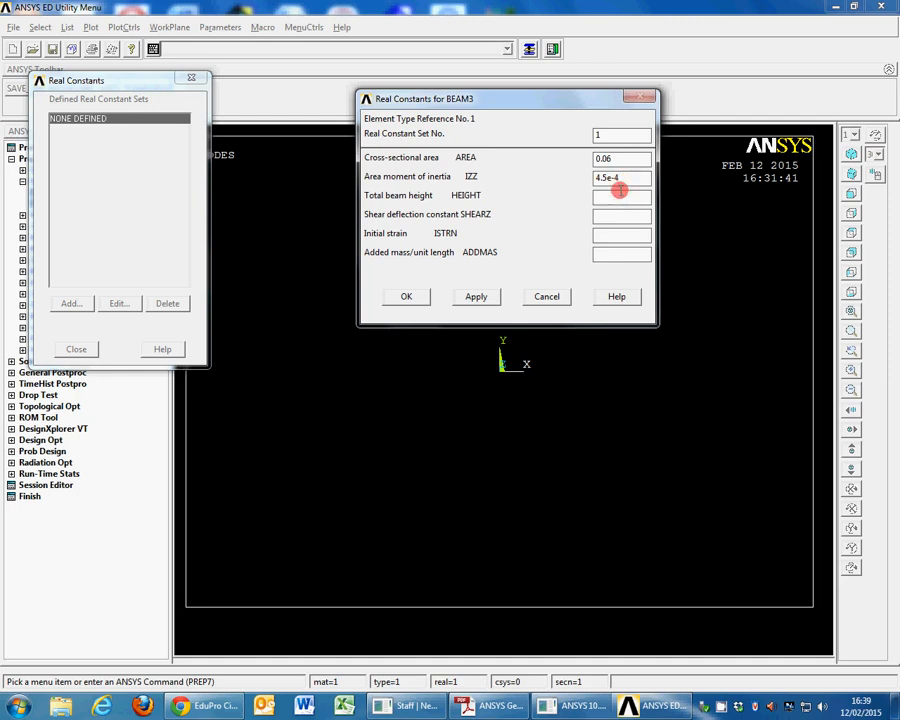
pyautogui.click(619, 195)
pyautogui.write('0.3')
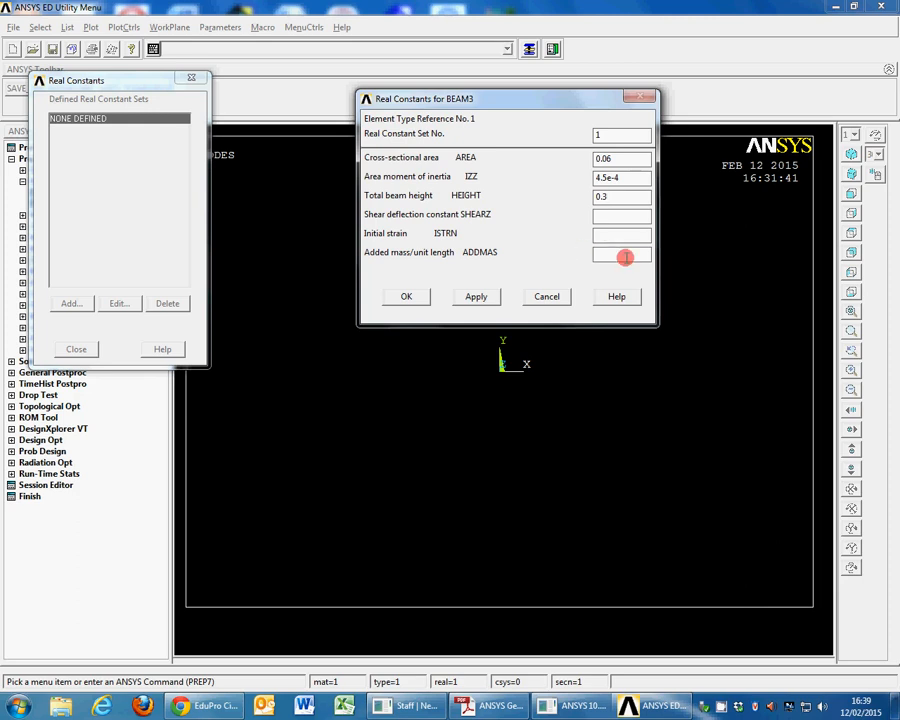
pyautogui.click(407, 300)
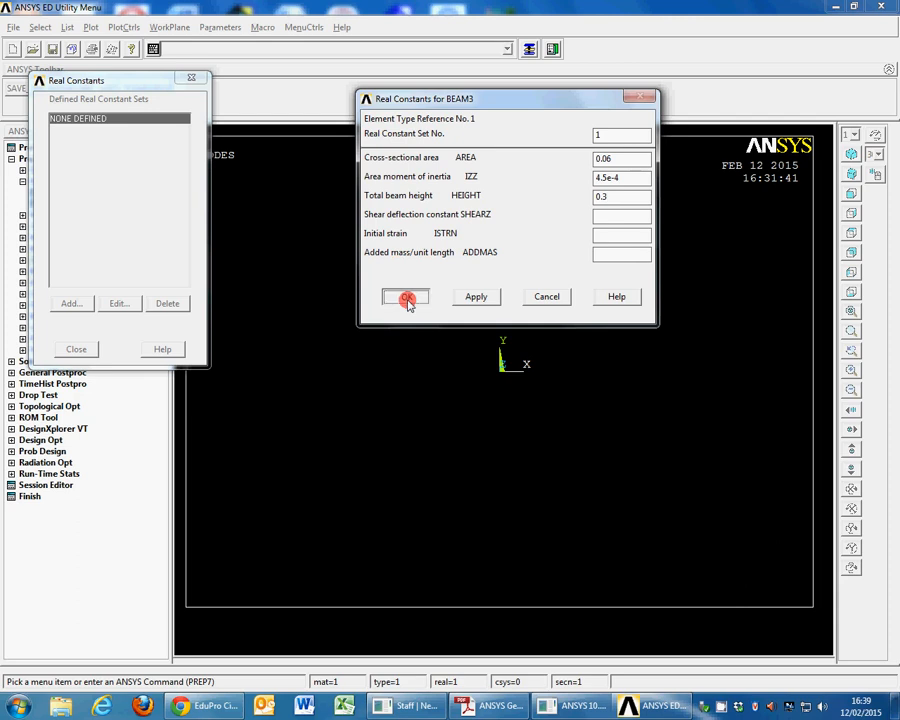
# Define real constant set 2 for BEAM3 with cross-sectional area 0.0866, area moment of inertia 13.4e-4 and total beam height 0.433
pyautogui.click(70, 128)
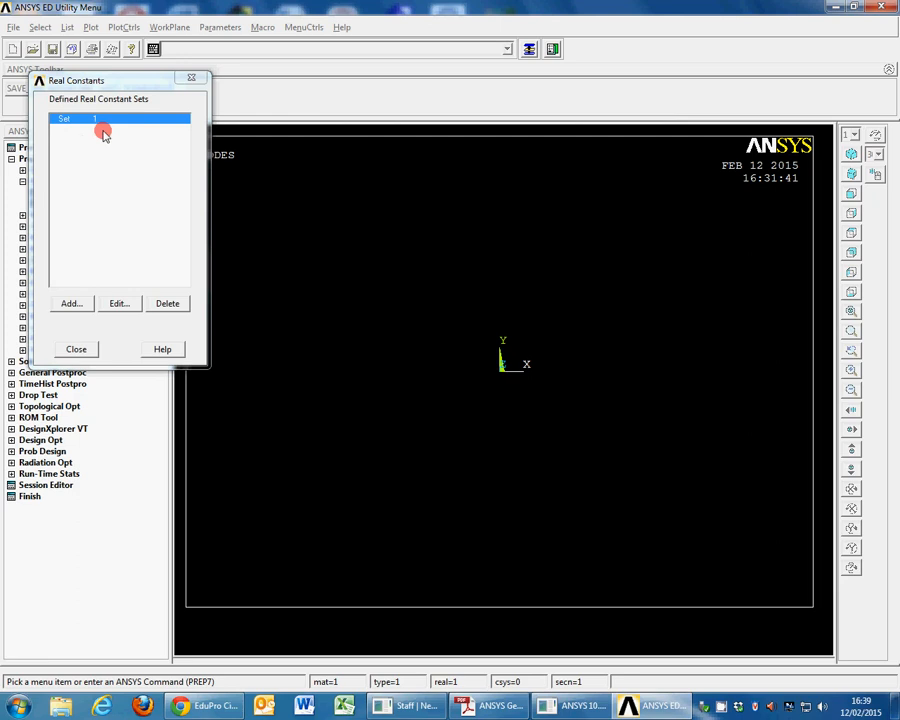
pyautogui.click(70, 304)
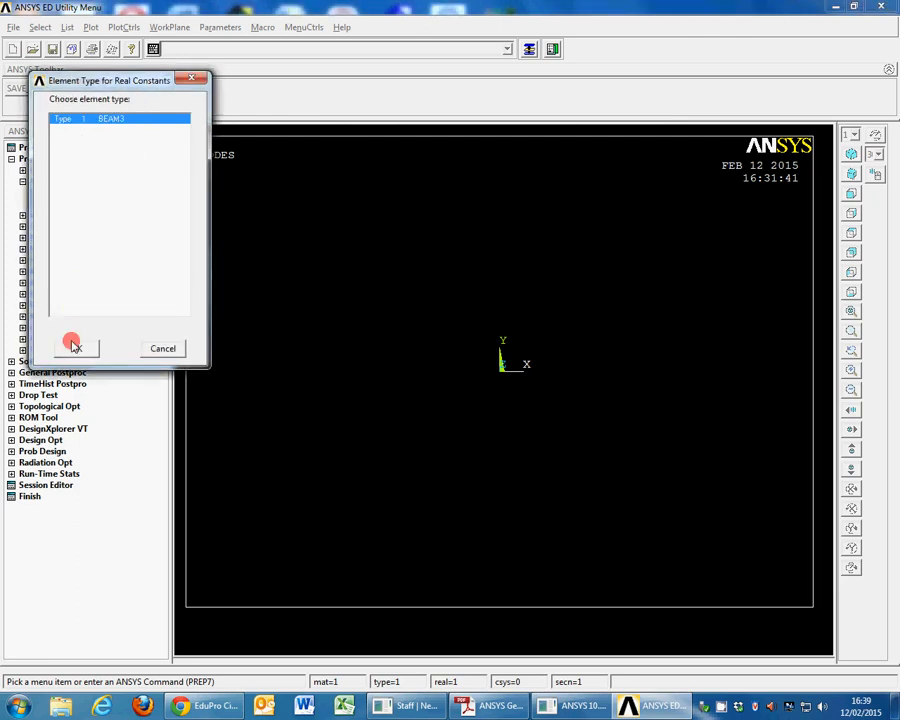
pyautogui.click(77, 350)
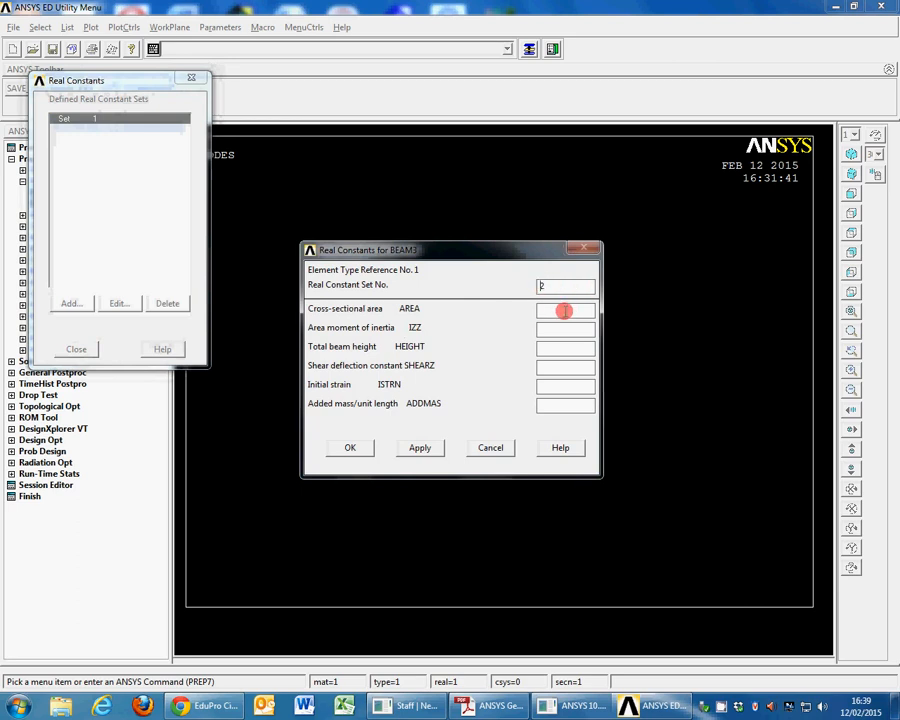
pyautogui.click(564, 310)
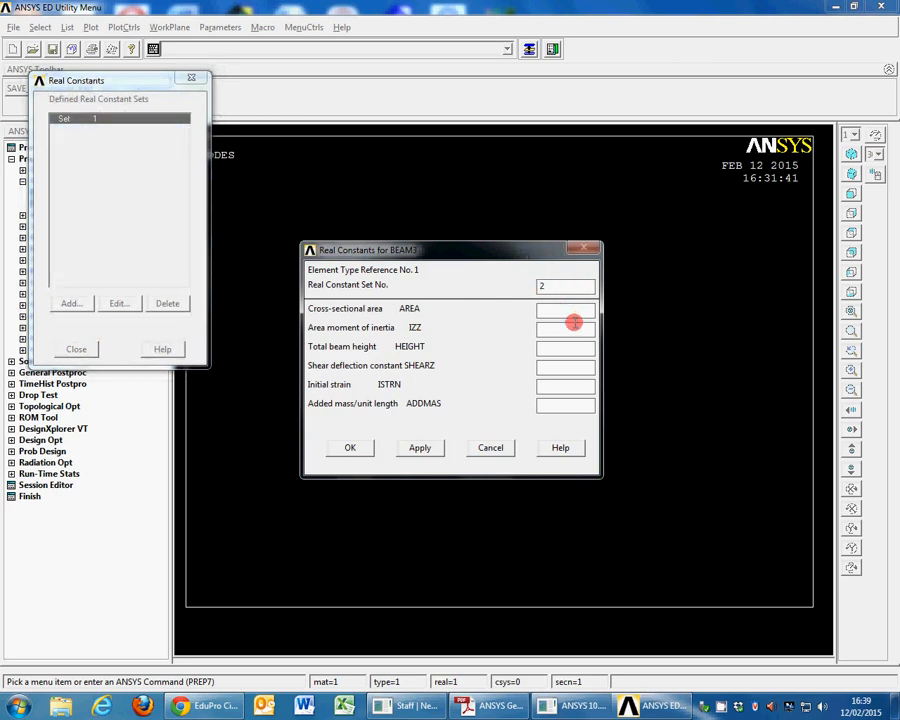
pyautogui.write('0.0866')
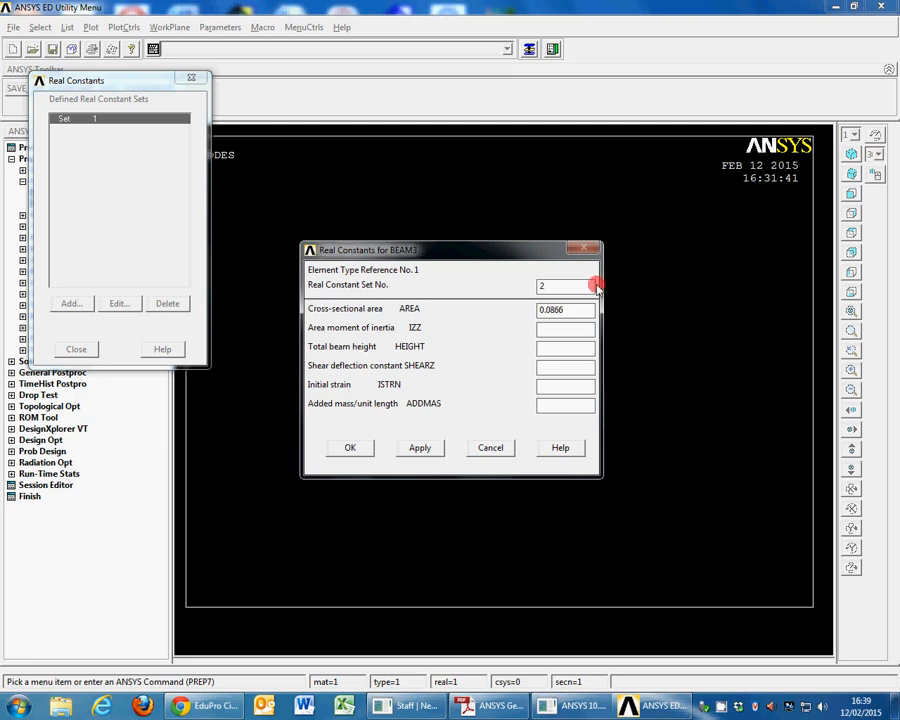
pyautogui.click(566, 326)
pyautogui.write('13.4e-')
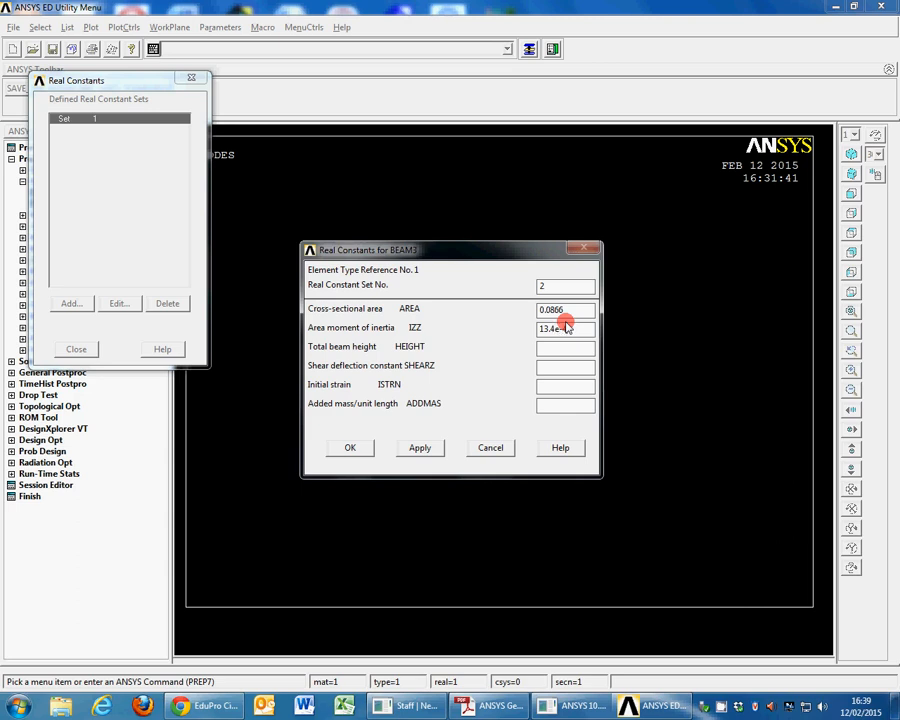
pyautogui.write('4')
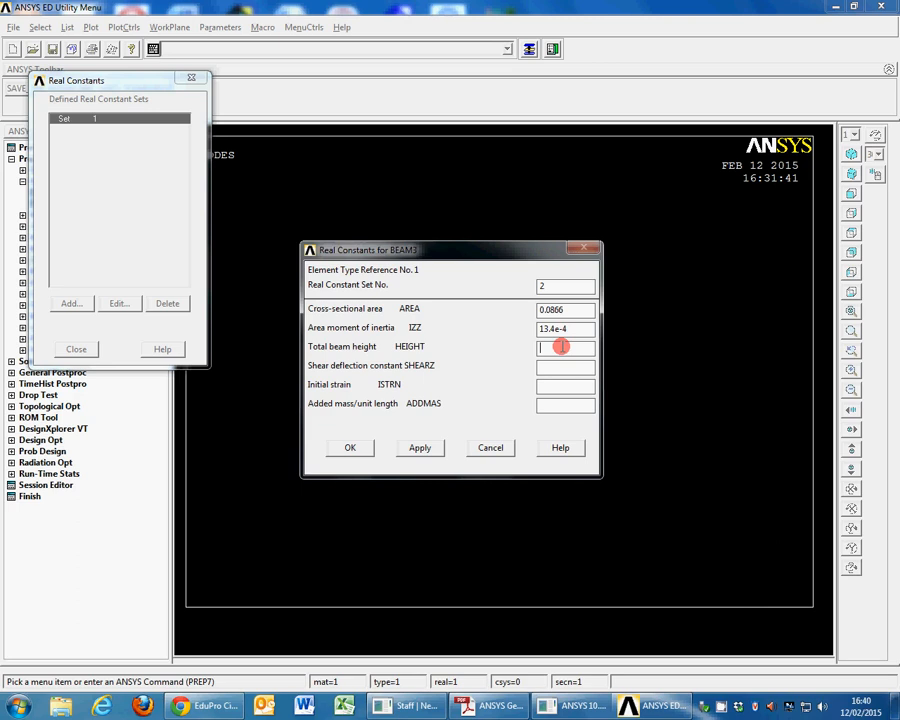
pyautogui.write('0.433')
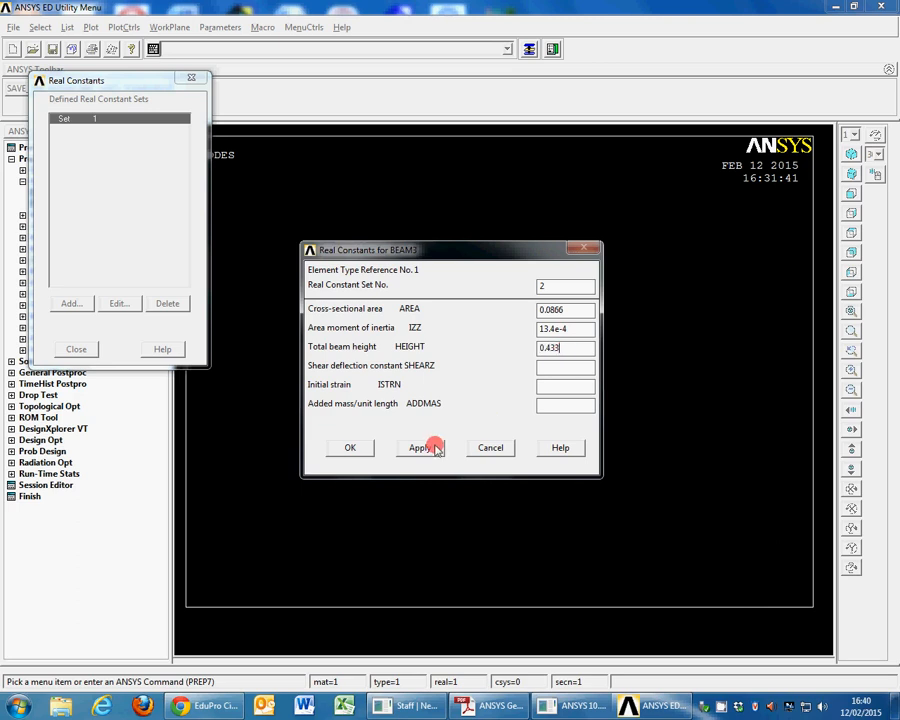
pyautogui.click(345, 451)
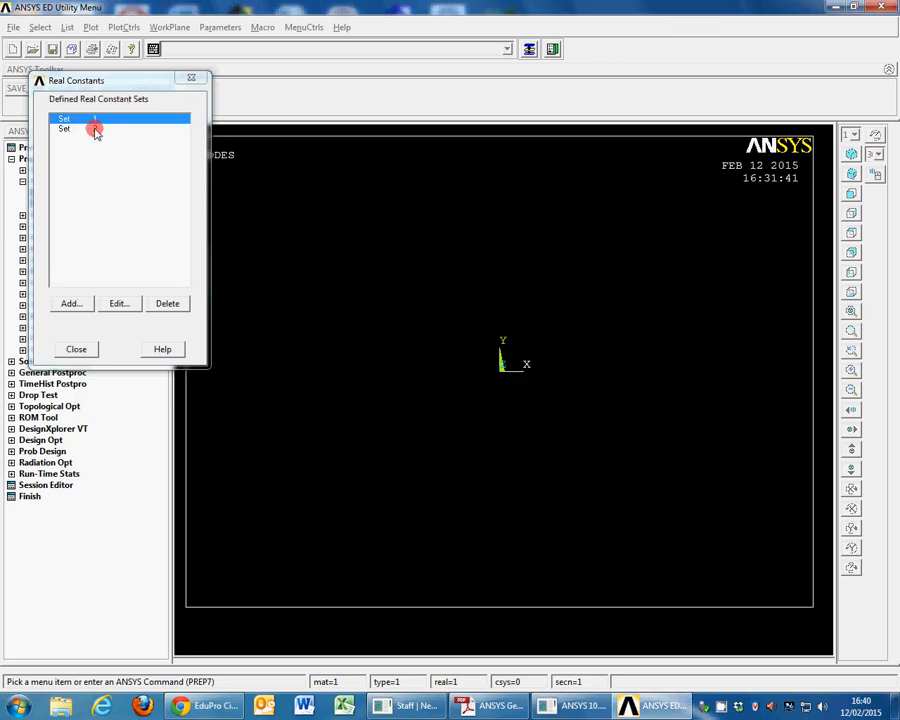
# Define real constant set 3 for BEAM3 with cross-sectional area 0.0756, area moment of inertia 9e-4 and total beam height 0.378, and finish the real constants
pyautogui.click(66, 302)
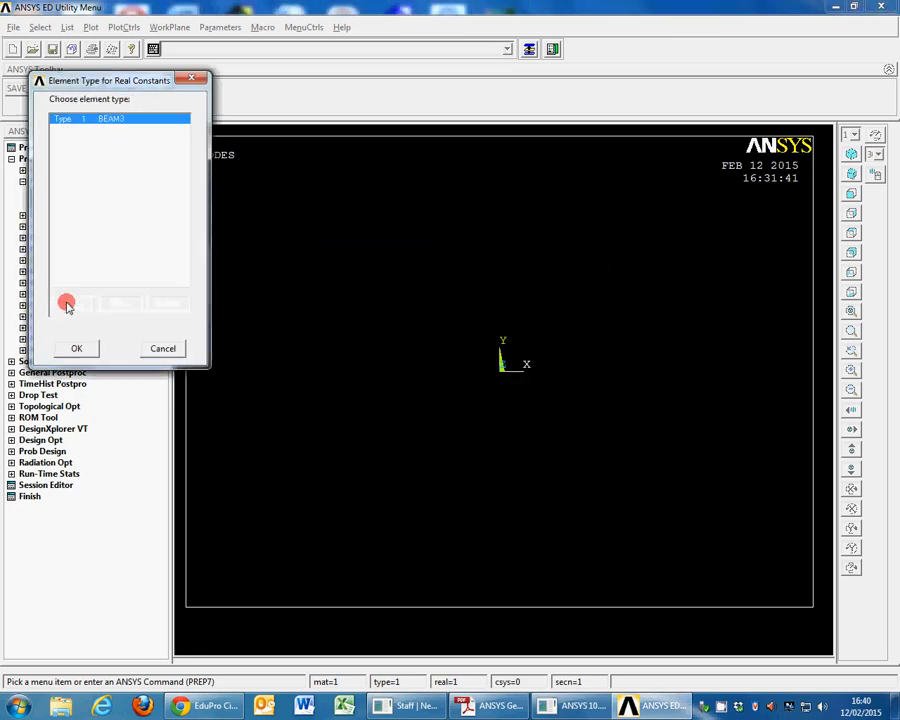
pyautogui.click(72, 347)
pyautogui.click(567, 309)
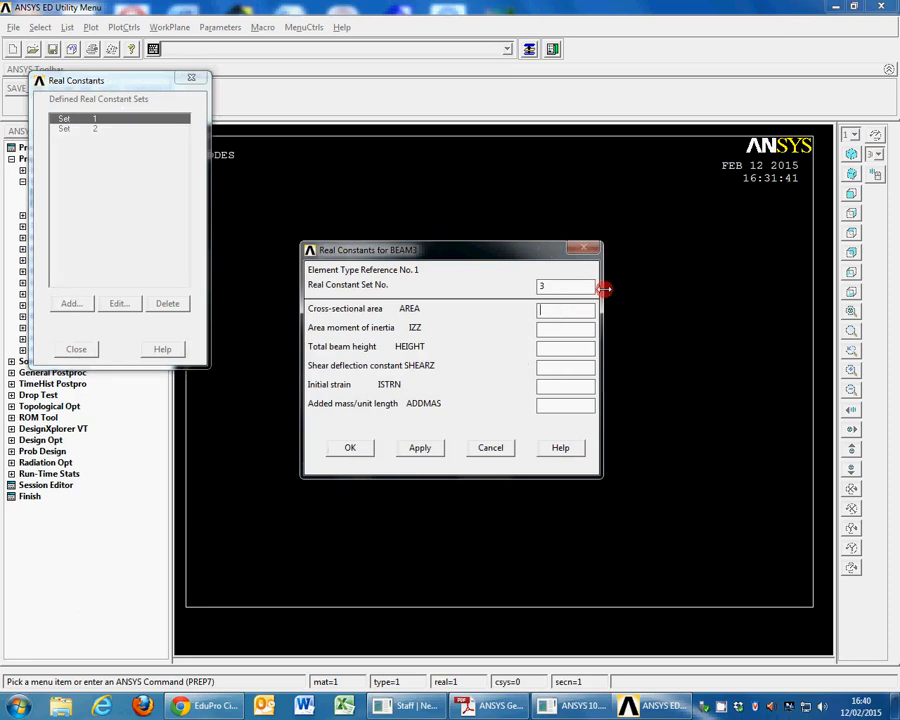
pyautogui.write('0.0756')
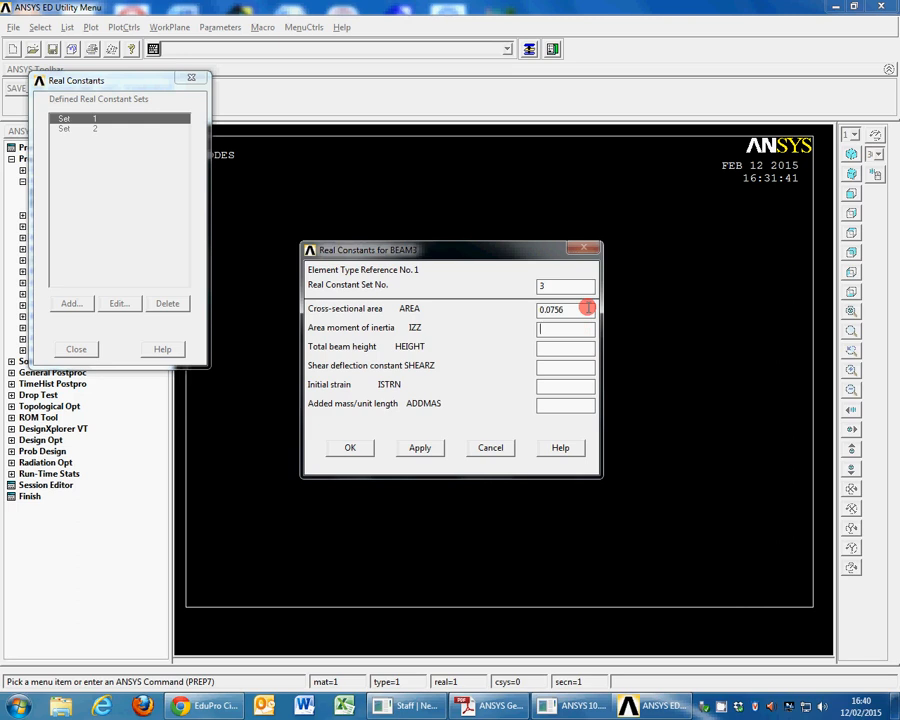
pyautogui.press('Tab')
pyautogui.write('9e-4')
pyautogui.click(567, 350)
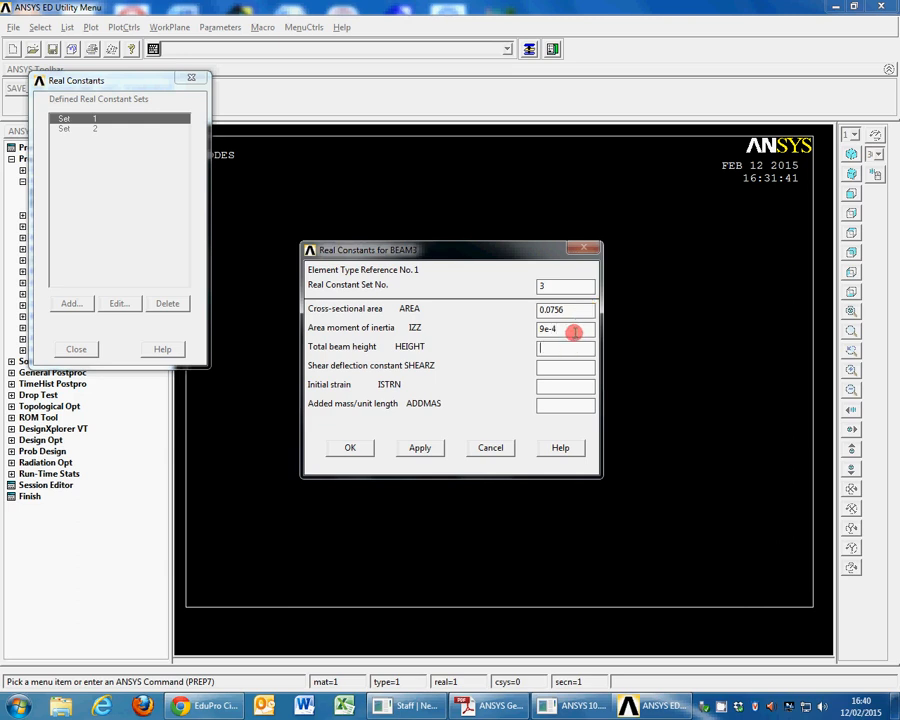
pyautogui.write('0.378')
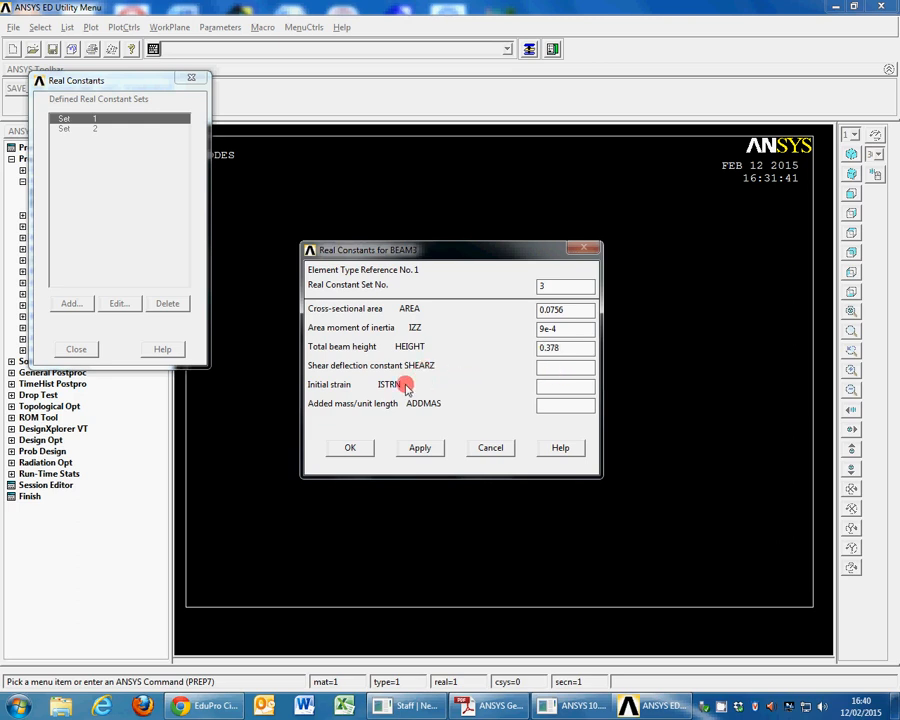
pyautogui.click(350, 449)
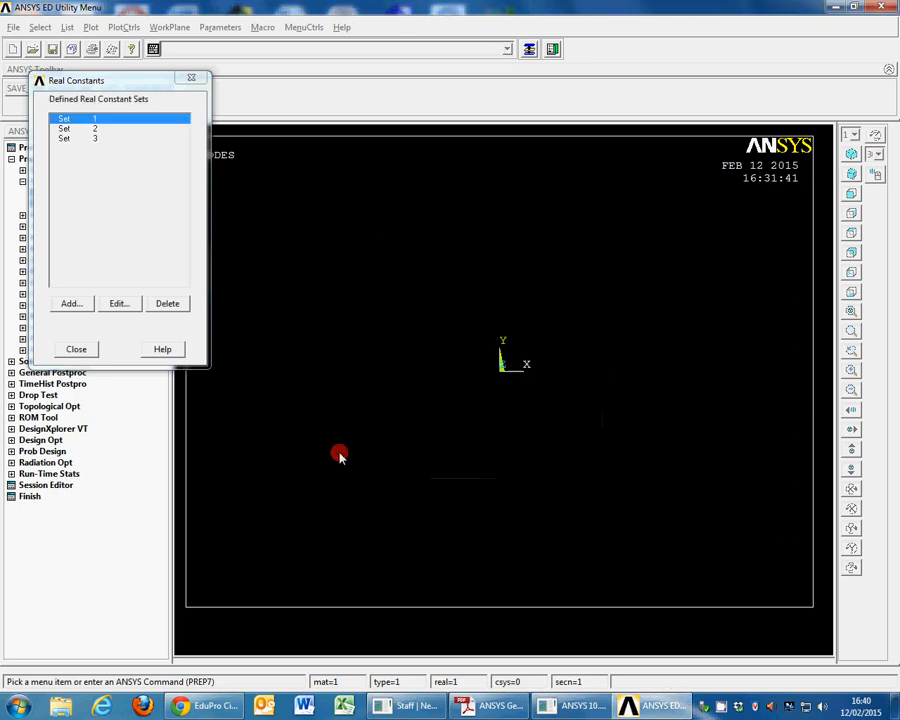
pyautogui.click(78, 350)
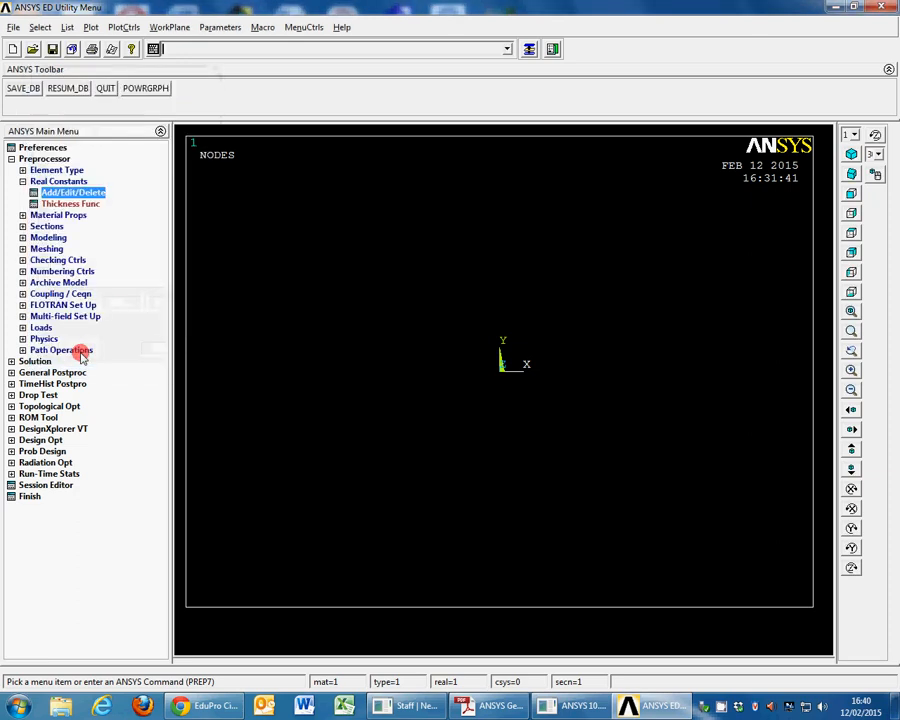
# Start a structural linear elastic isotropic material model for material number 1
pyautogui.click(50, 216)
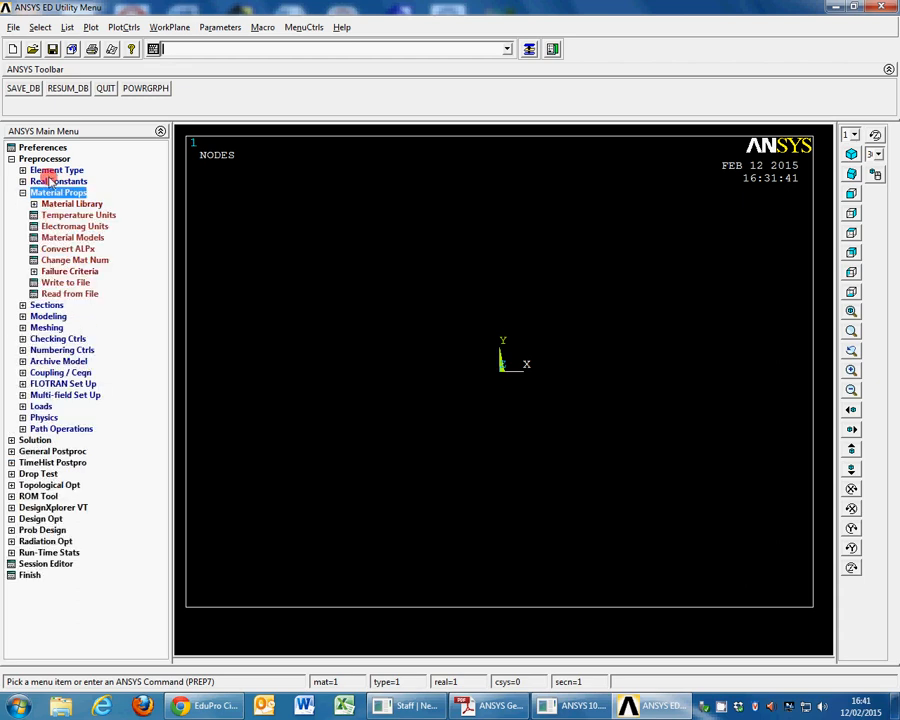
pyautogui.click(72, 237)
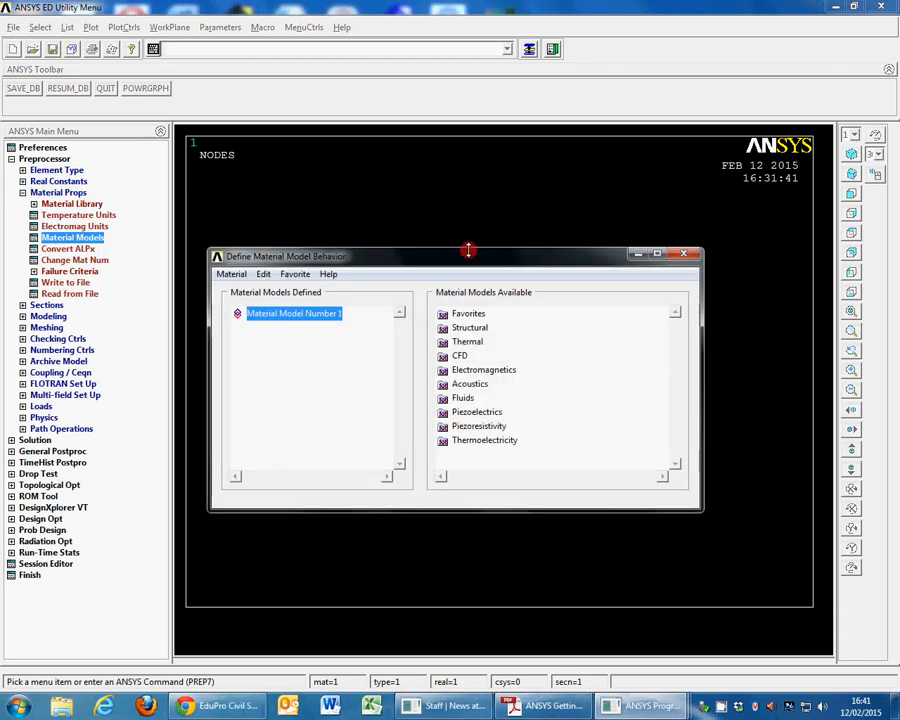
pyautogui.moveTo(479, 257); pyautogui.dragTo(507, 130)
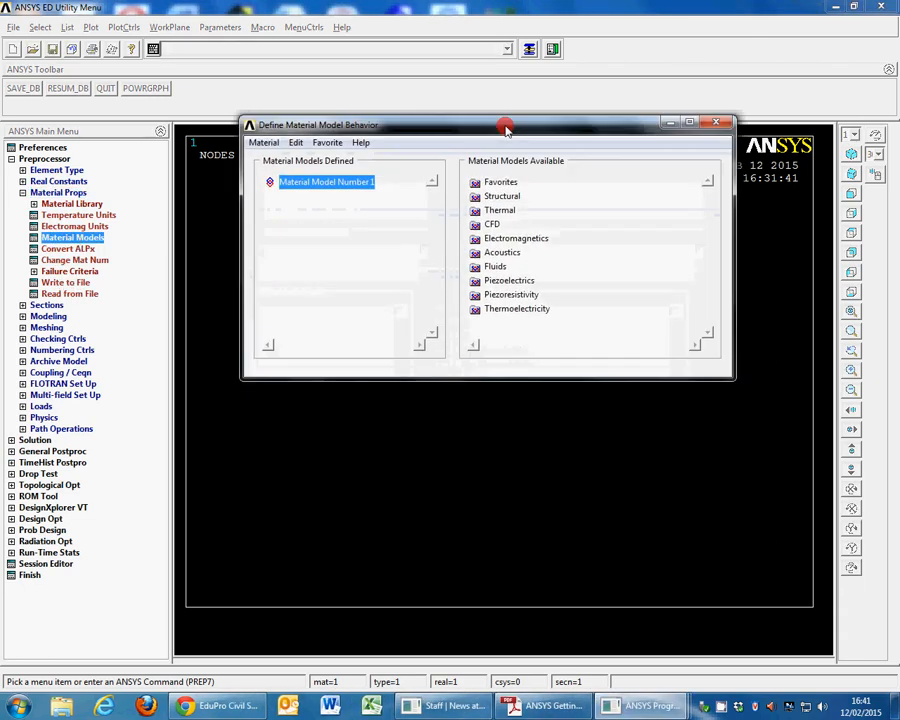
pyautogui.doubleClick(504, 197)
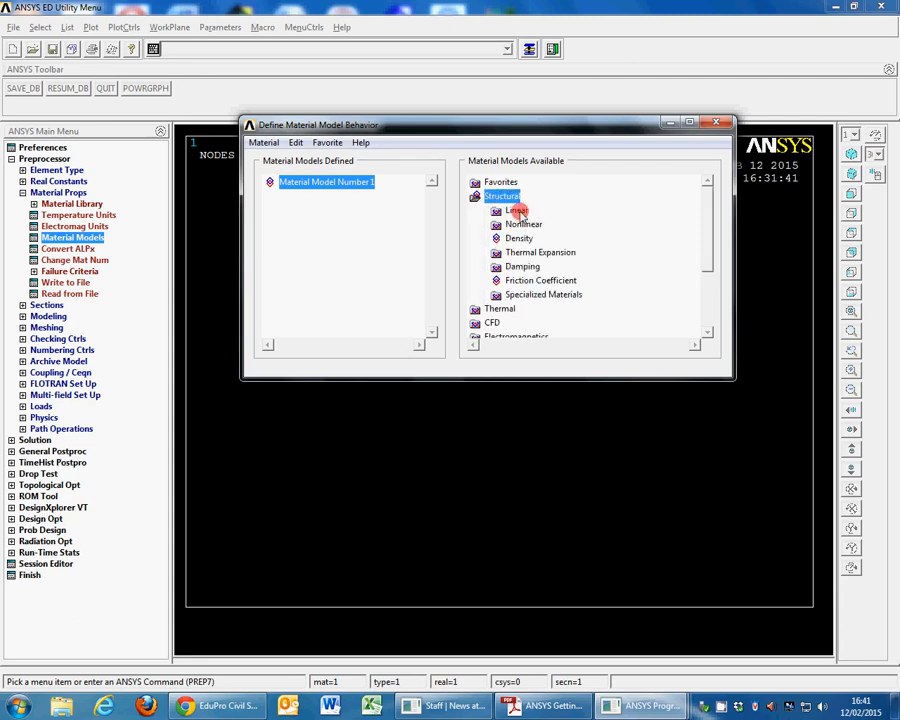
pyautogui.doubleClick(517, 211)
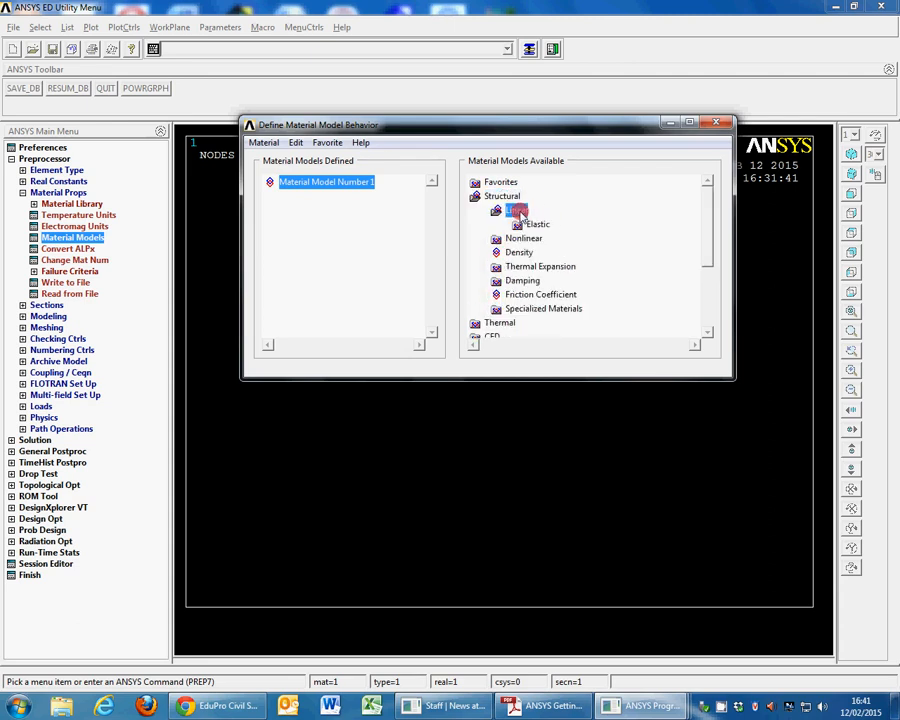
pyautogui.doubleClick(538, 225)
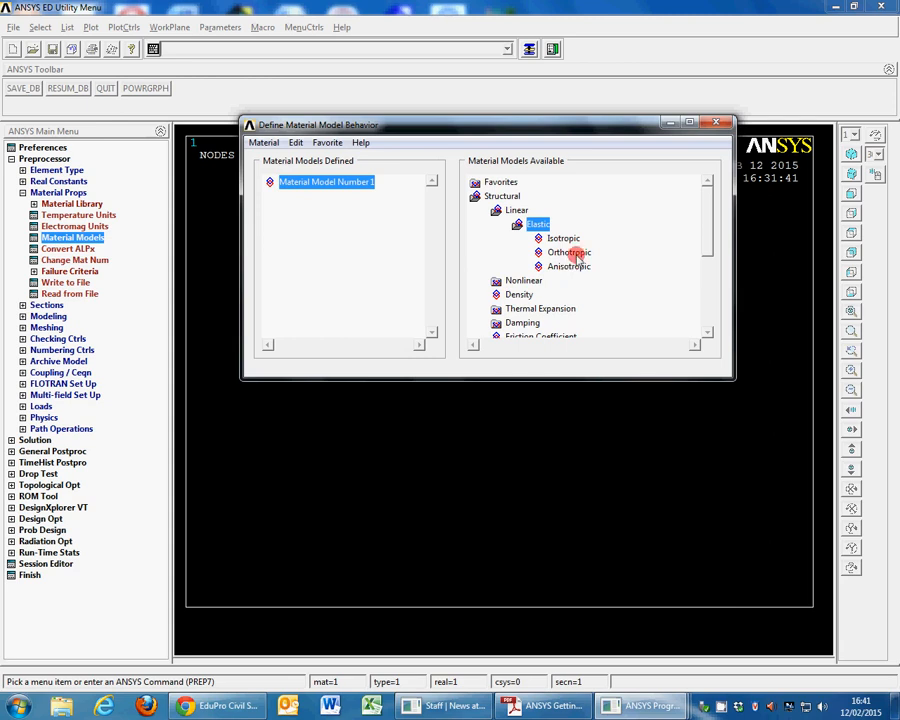
pyautogui.click(564, 239)
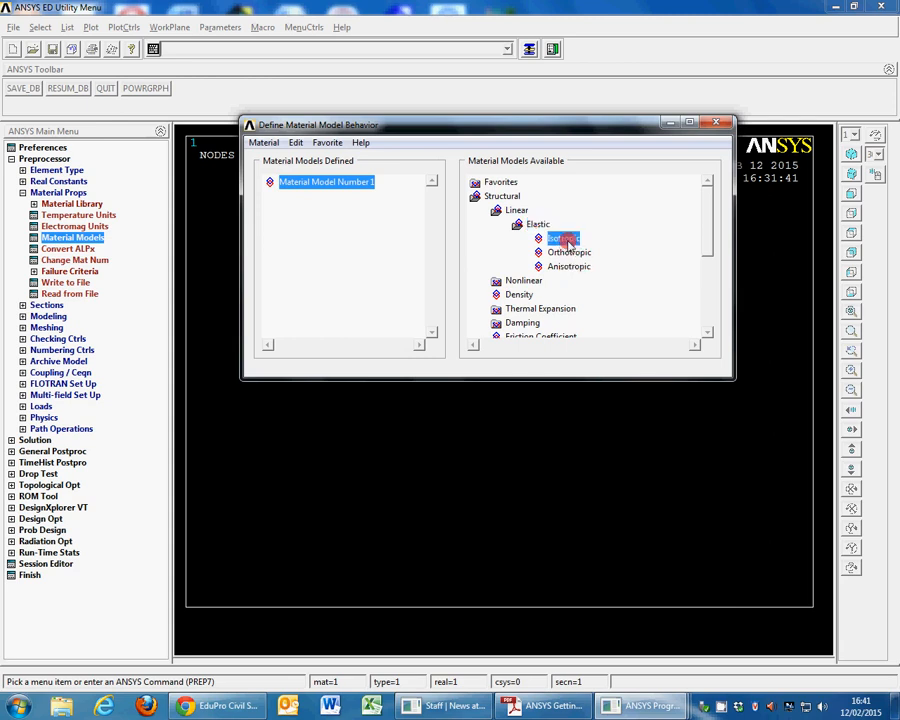
pyautogui.doubleClick(564, 240)
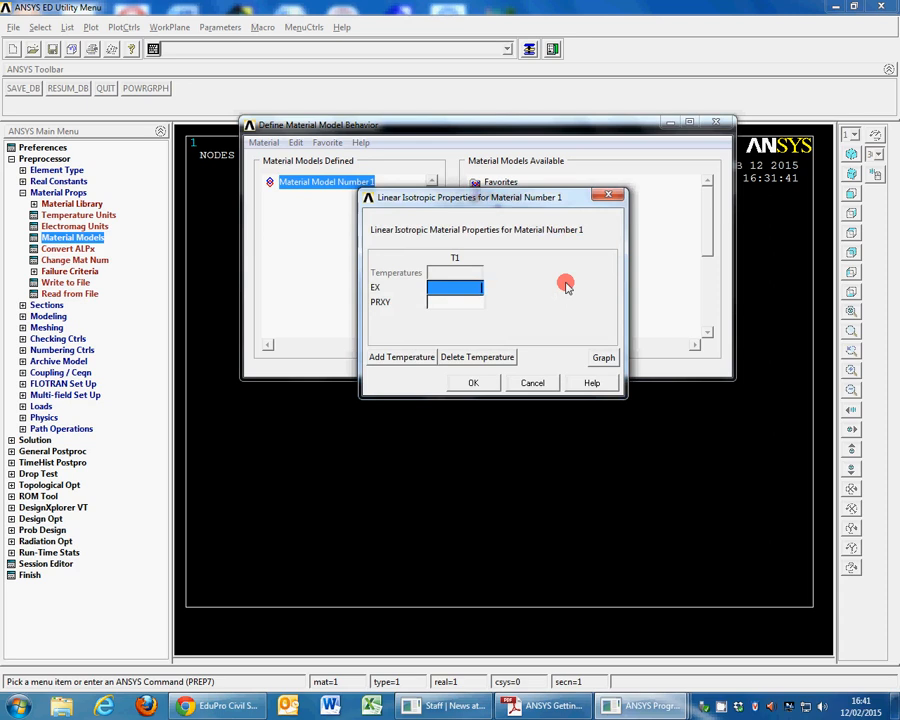
# Set the isotropic material's EX to 2e10 and PRXY to 0.3, and finish the material model definition
pyautogui.write('2e10')
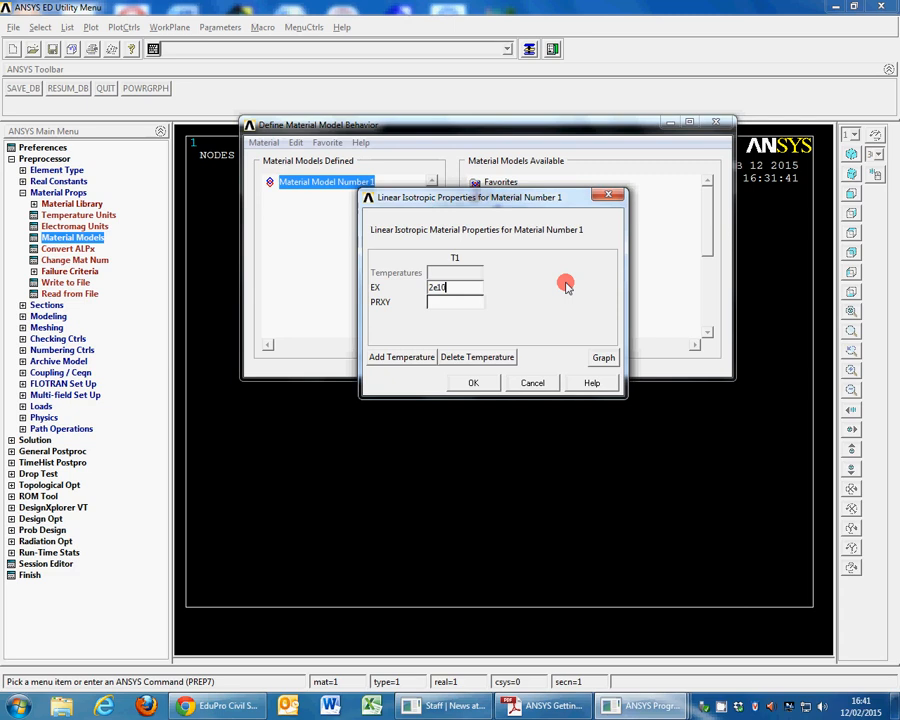
pyautogui.click(474, 302)
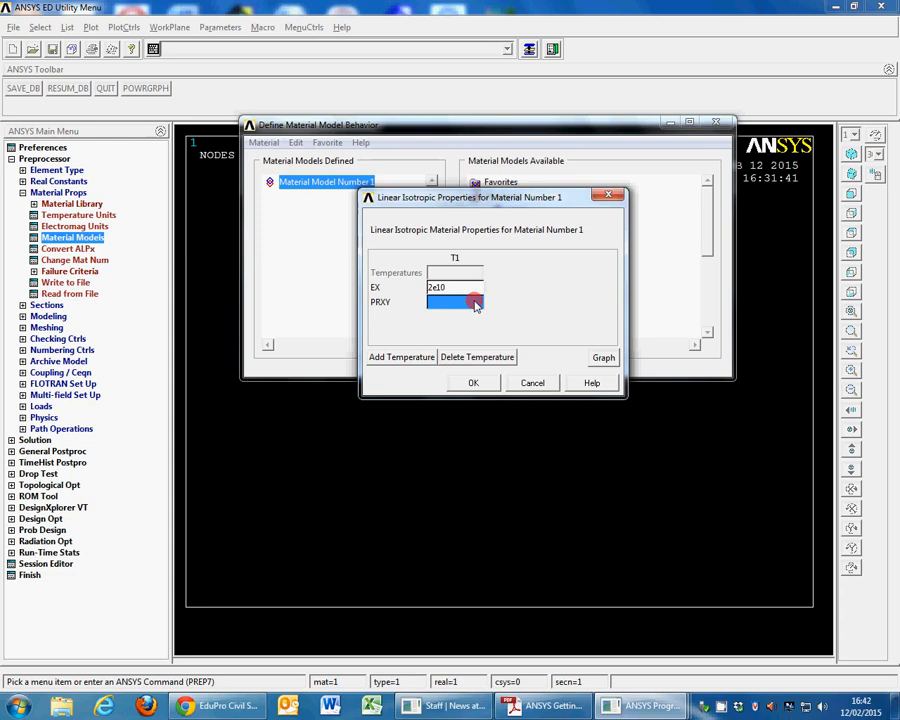
pyautogui.write('0.3')
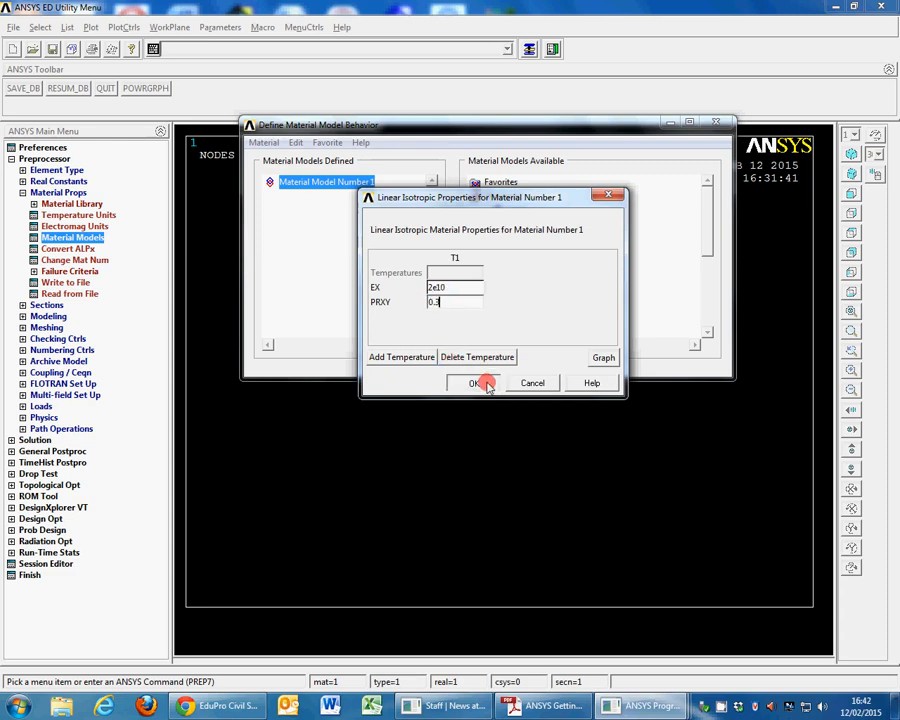
pyautogui.click(478, 383)
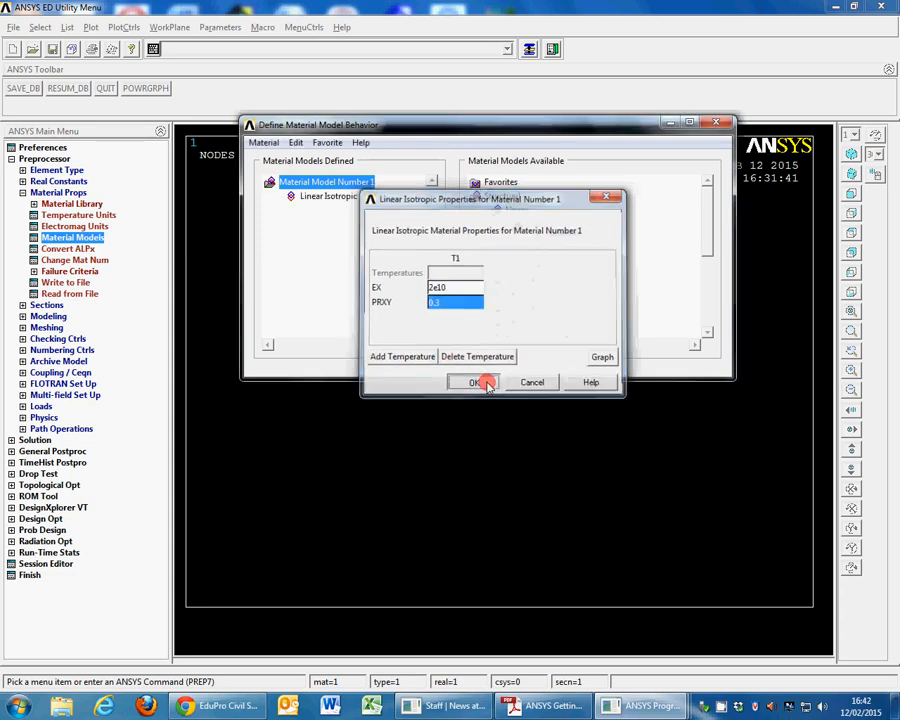
pyautogui.click(265, 143)
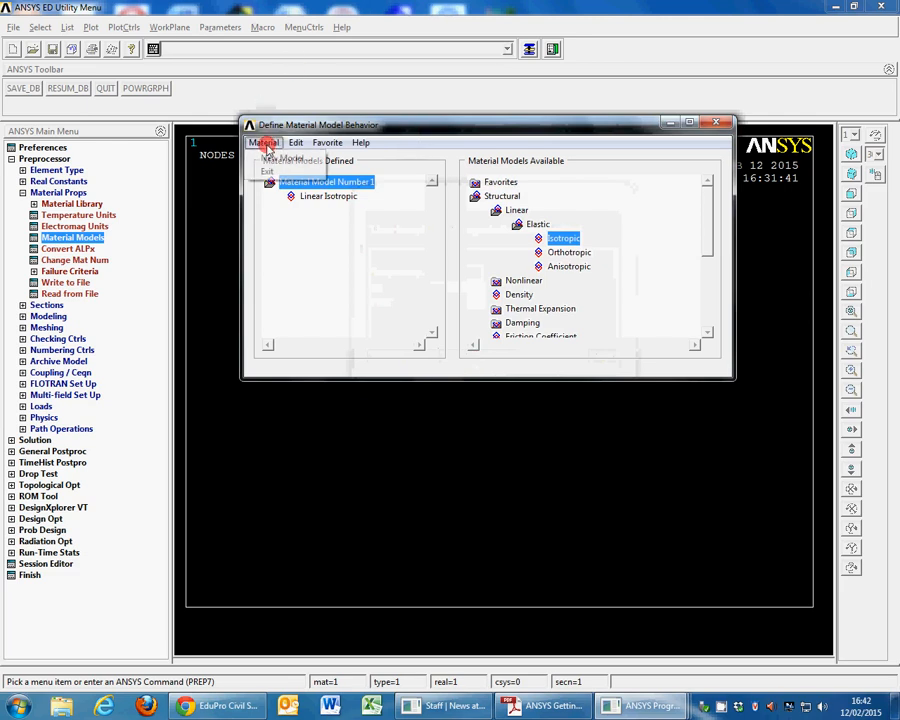
pyautogui.click(269, 174)
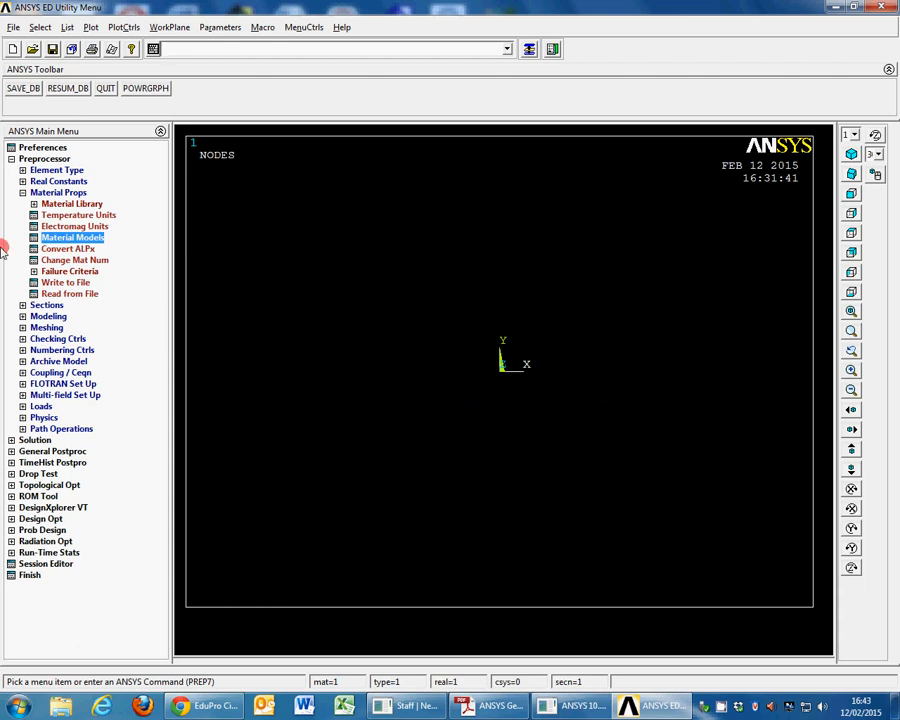
# Create node 1 in the active coordinate system at X 0, Y 0, Z 0
pyautogui.click(46, 317)
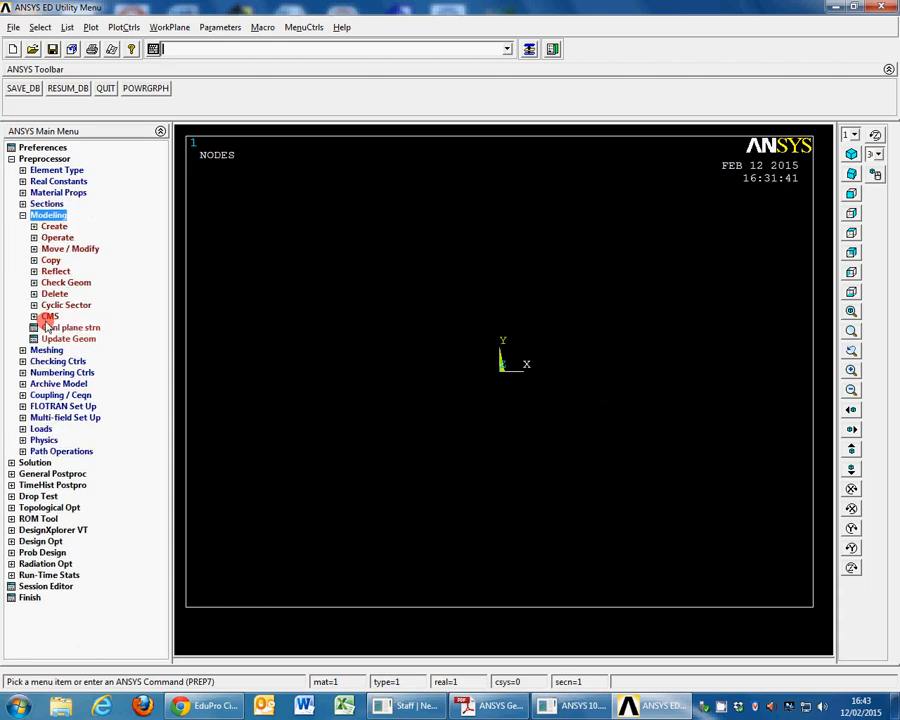
pyautogui.click(54, 227)
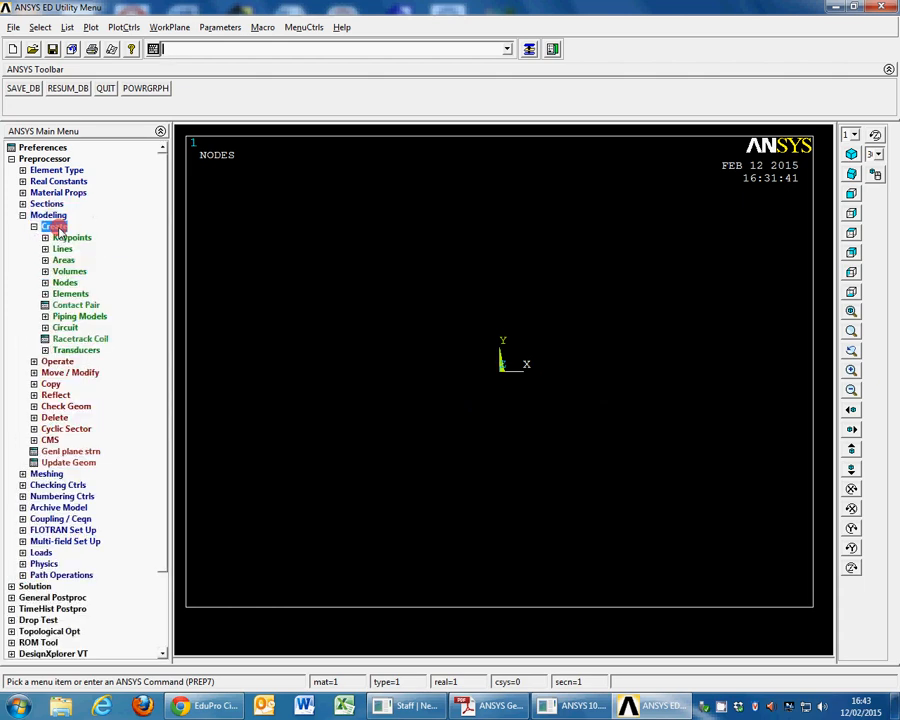
pyautogui.click(64, 283)
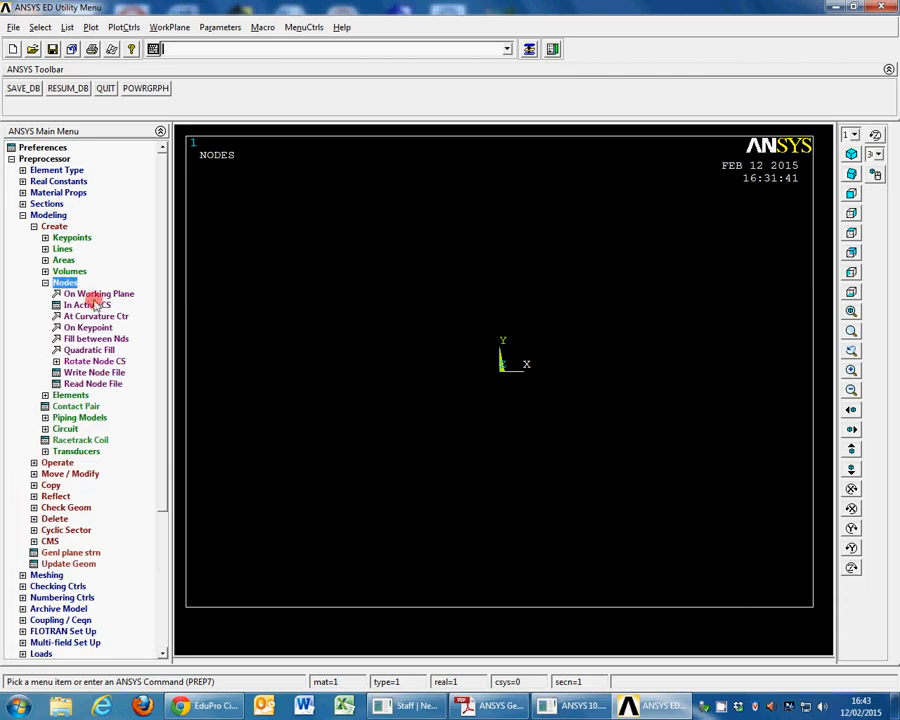
pyautogui.click(74, 305)
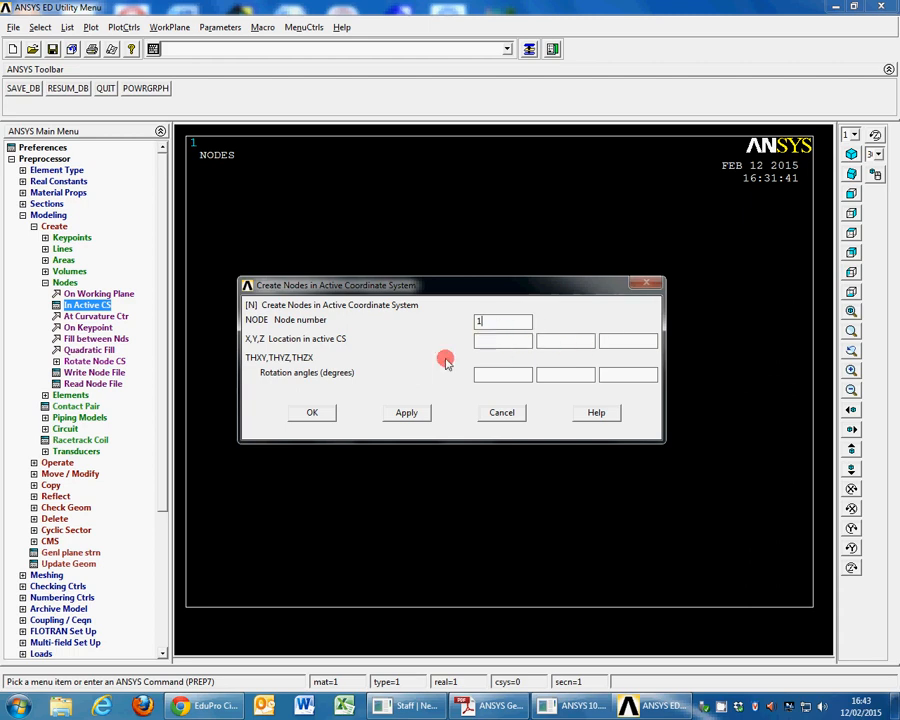
pyautogui.click(500, 340)
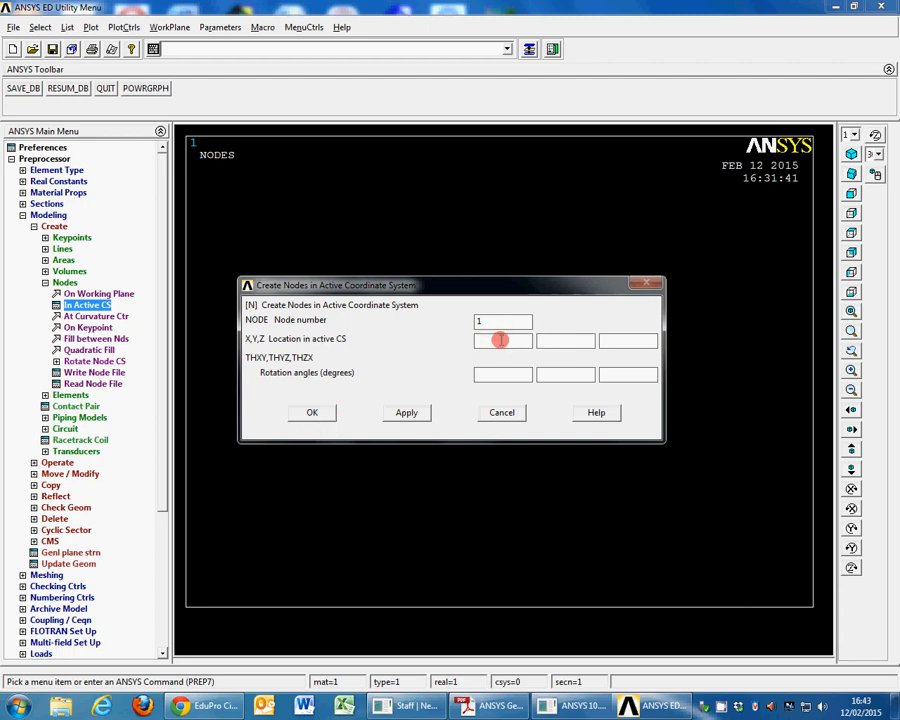
pyautogui.write('0')
pyautogui.click(592, 340)
pyautogui.write('0')
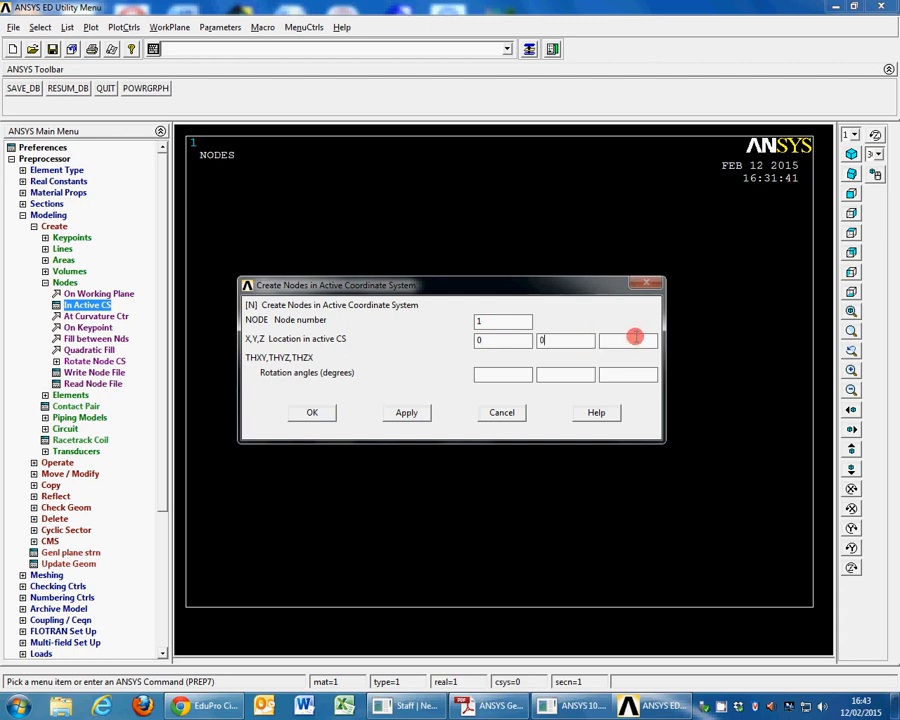
pyautogui.click(632, 338)
pyautogui.write('0')
pyautogui.click(315, 412)
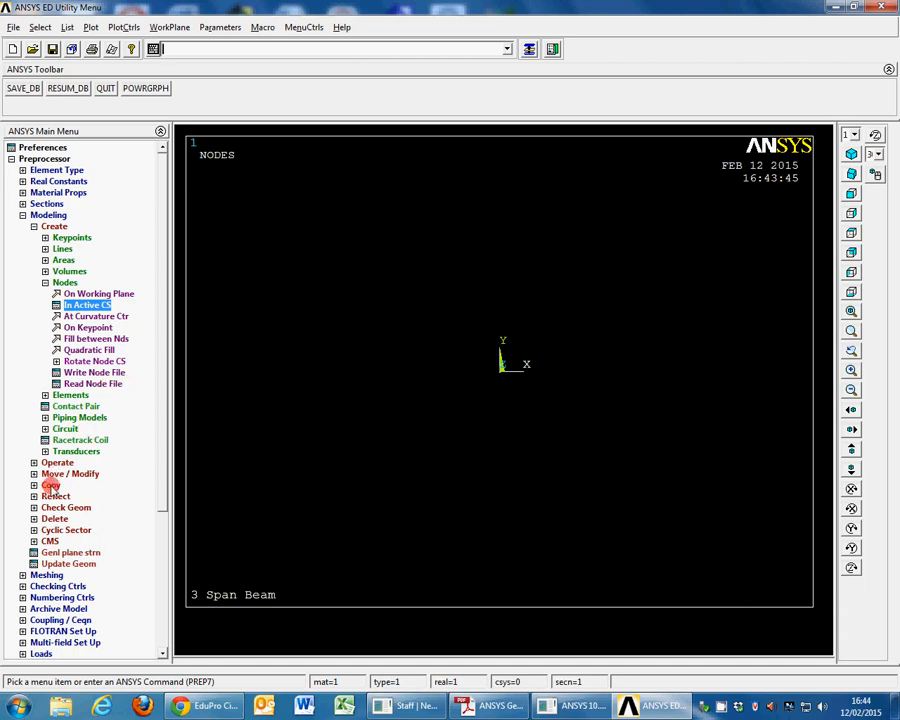
# Copy node 1 along X to a total of 25 nodes with an X-offset of 0.5 and a node number increment of 1
pyautogui.click(50, 485)
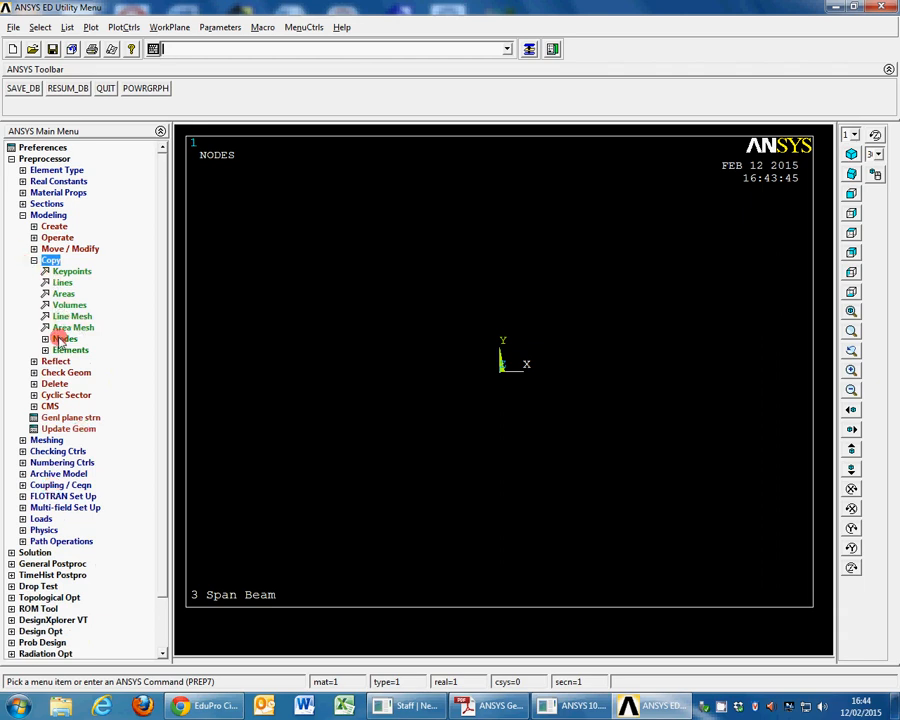
pyautogui.click(60, 339)
pyautogui.click(70, 350)
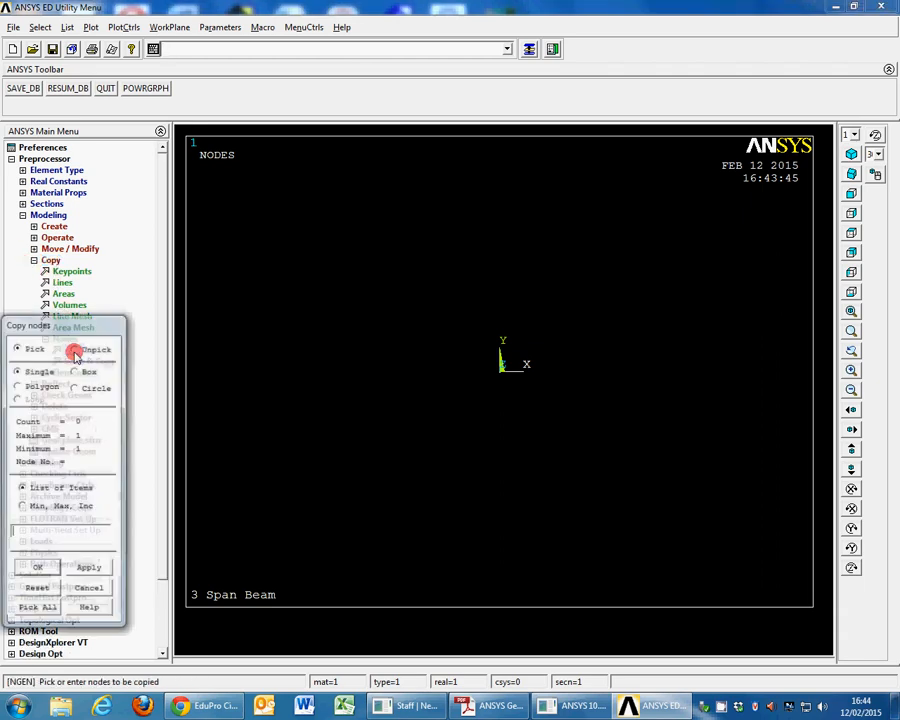
pyautogui.moveTo(82, 324); pyautogui.dragTo(111, 252)
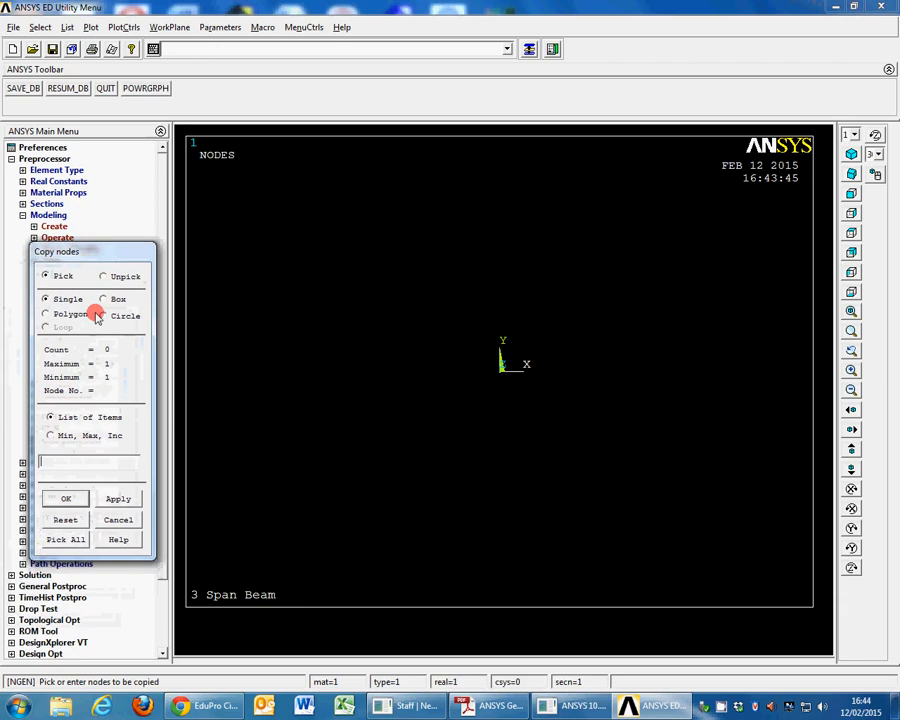
pyautogui.click(504, 369)
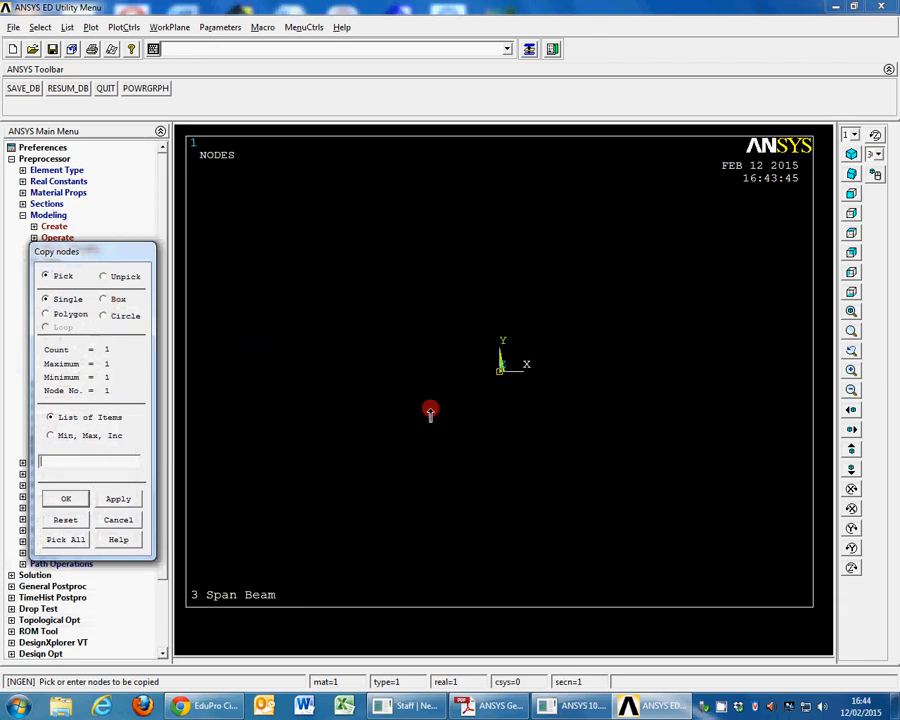
pyautogui.click(66, 499)
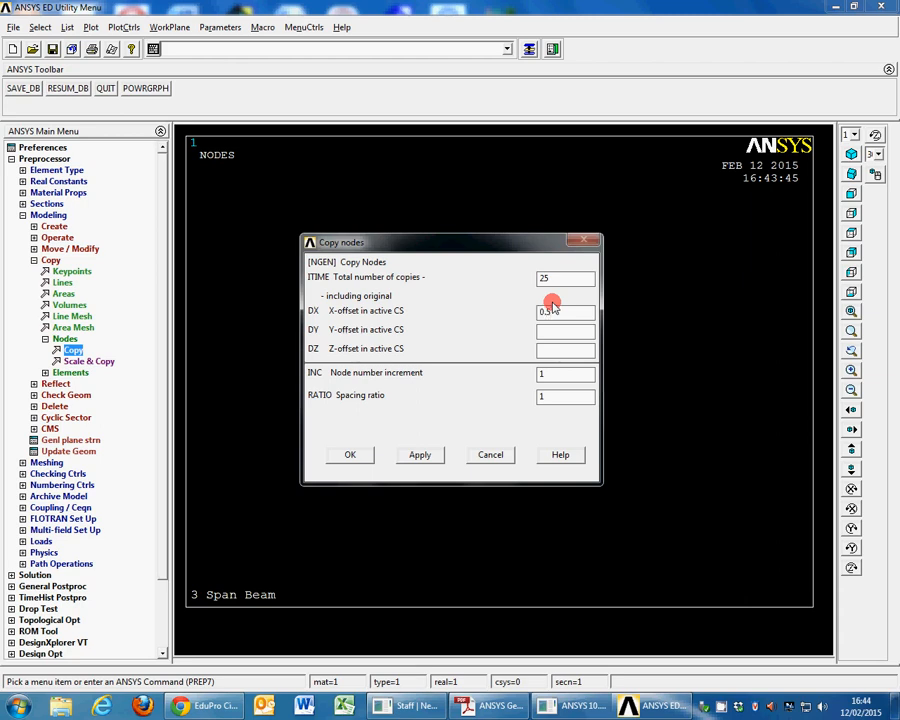
pyautogui.click(552, 374)
pyautogui.click(540, 373)
pyautogui.write('1')
pyautogui.click(349, 455)
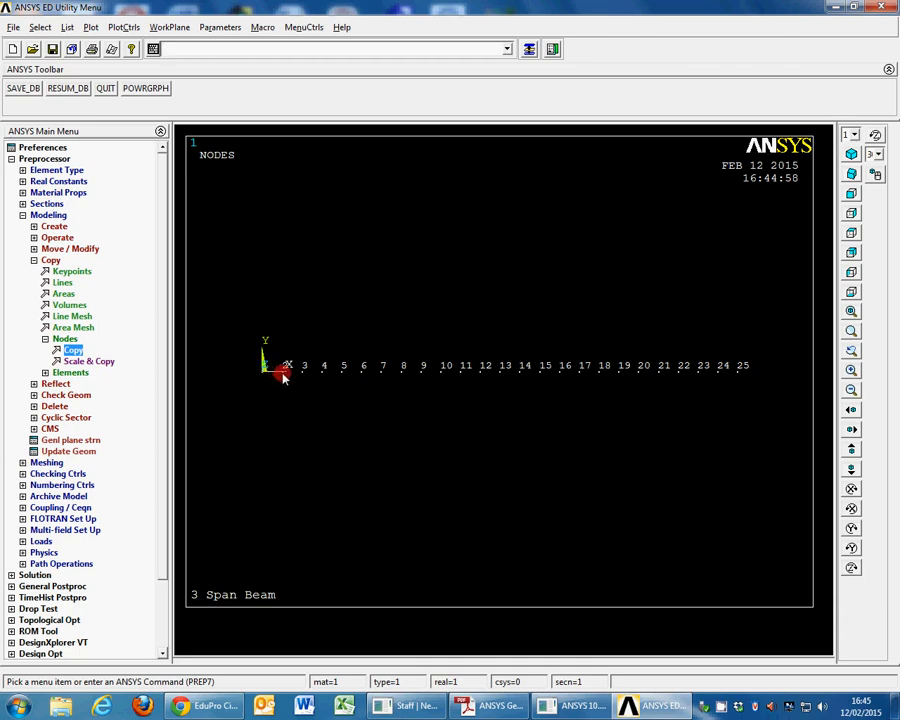
# Define the element attributes as element type 1 BEAM3, material number 1 and real constant set 1
pyautogui.click(54, 227)
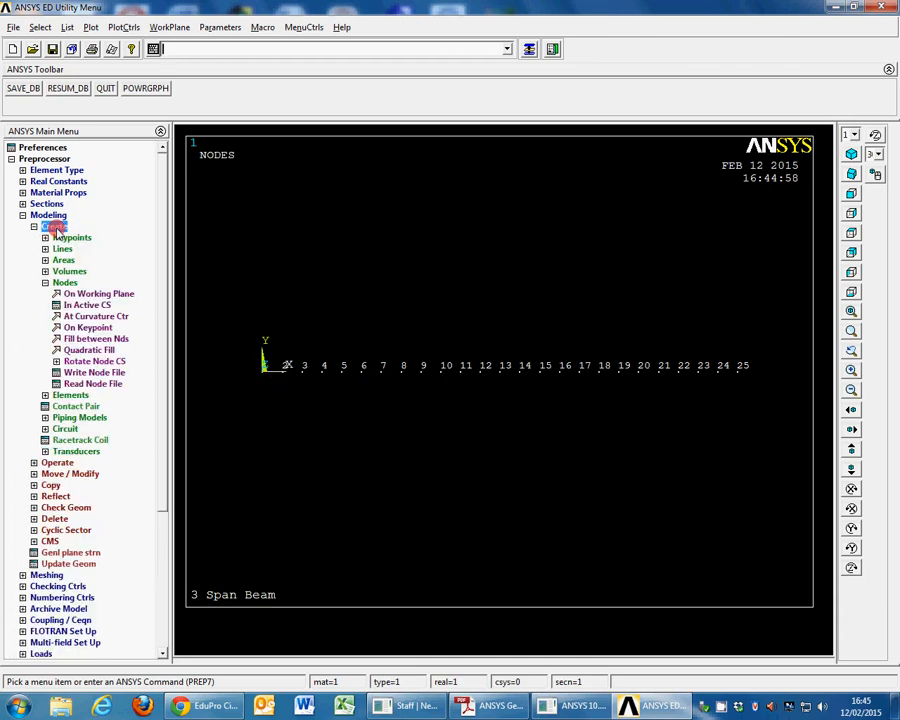
pyautogui.click(45, 283)
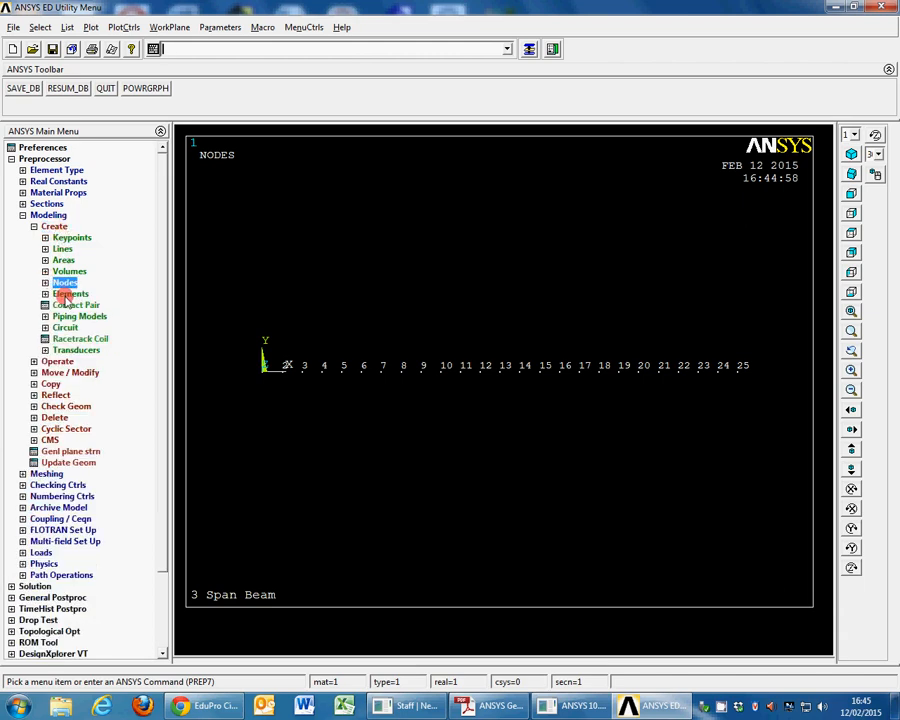
pyautogui.click(66, 294)
pyautogui.click(92, 304)
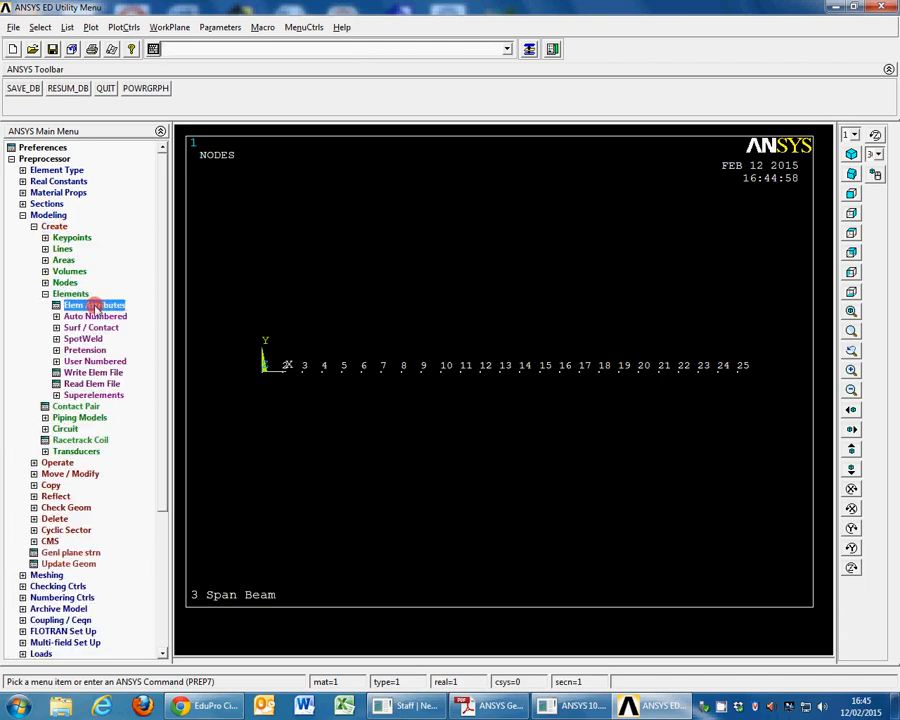
pyautogui.moveTo(482, 222); pyautogui.dragTo(610, 37)
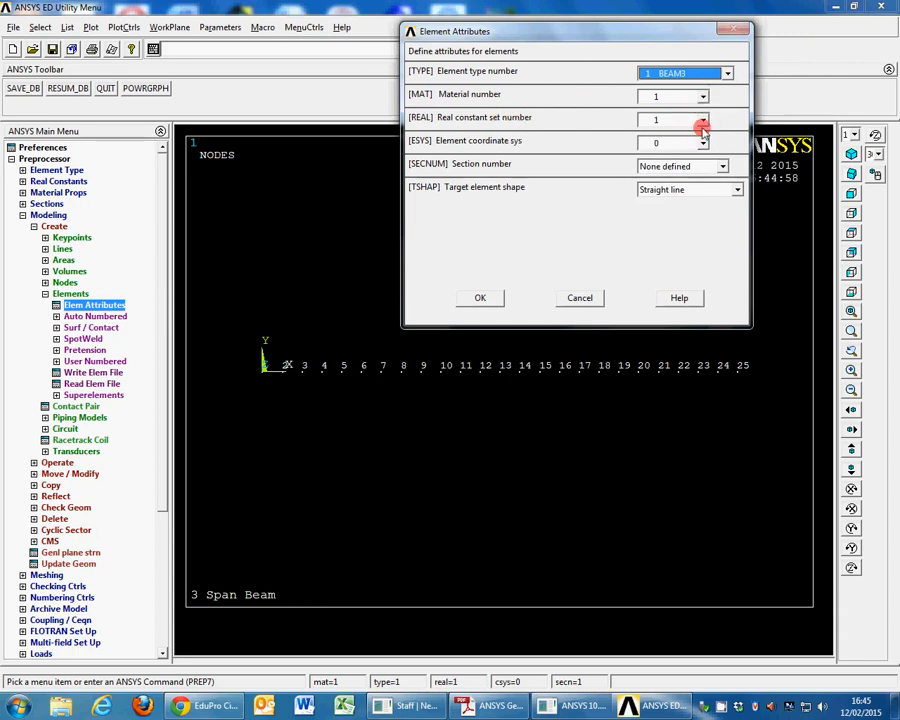
pyautogui.click(731, 74)
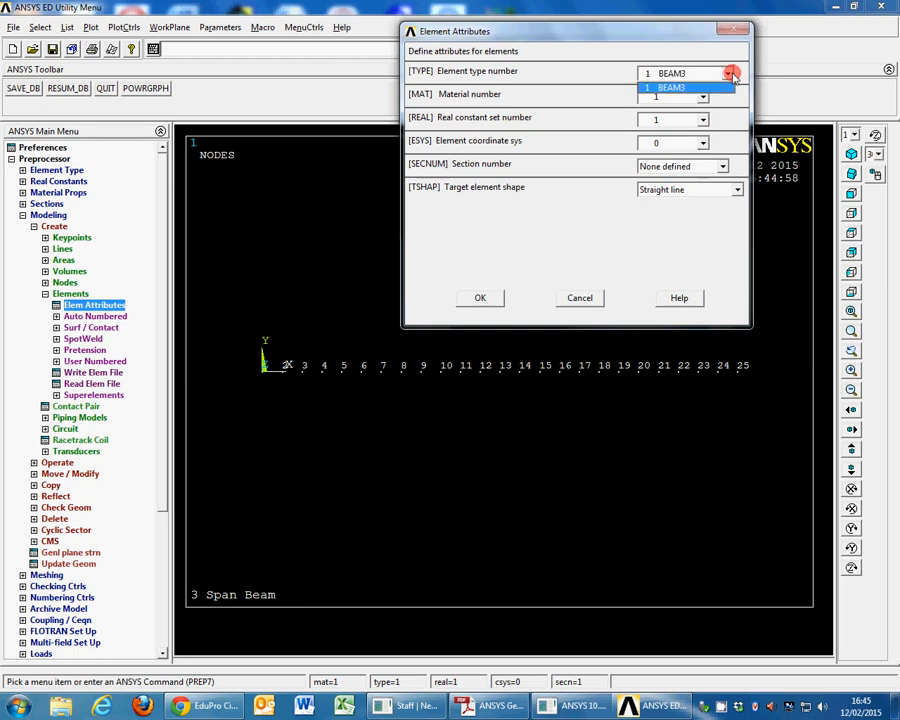
pyautogui.click(729, 74)
pyautogui.click(729, 74)
pyautogui.click(729, 74)
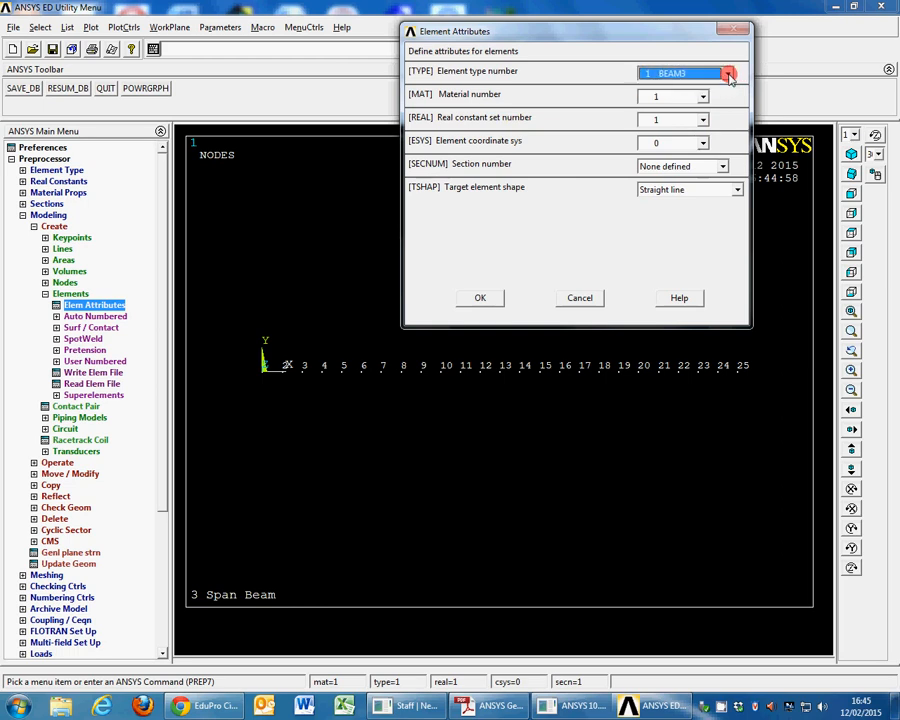
pyautogui.click(704, 97)
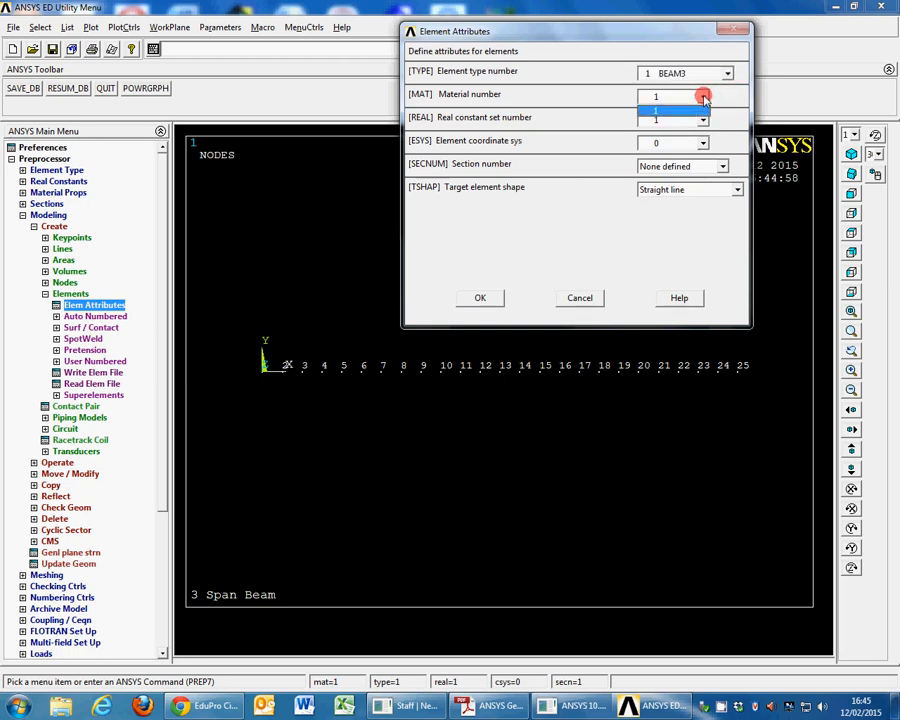
pyautogui.click(704, 97)
pyautogui.click(704, 120)
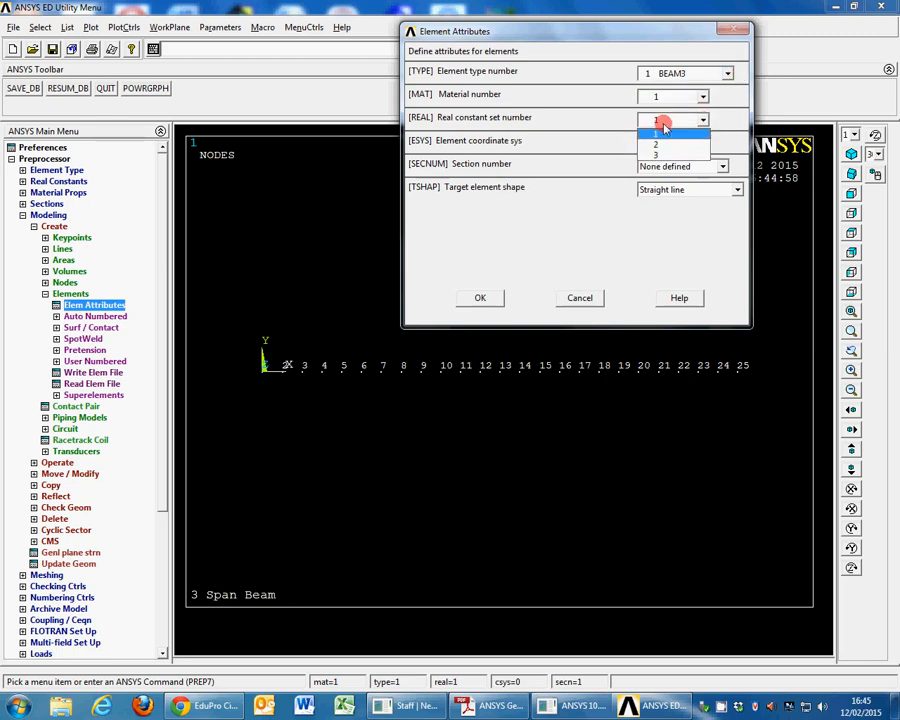
pyautogui.click(728, 102)
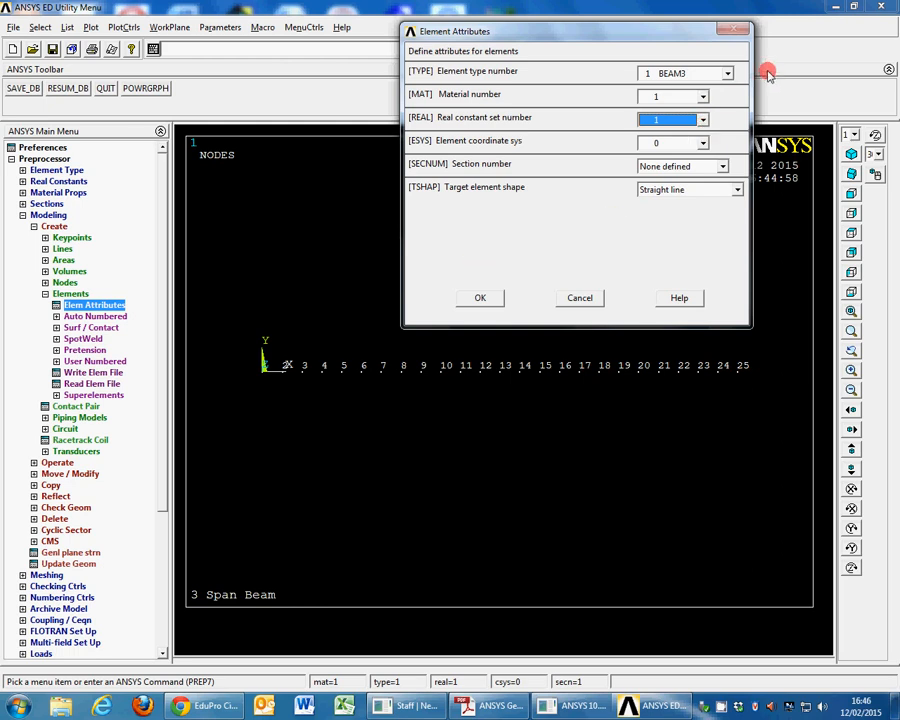
pyautogui.click(477, 300)
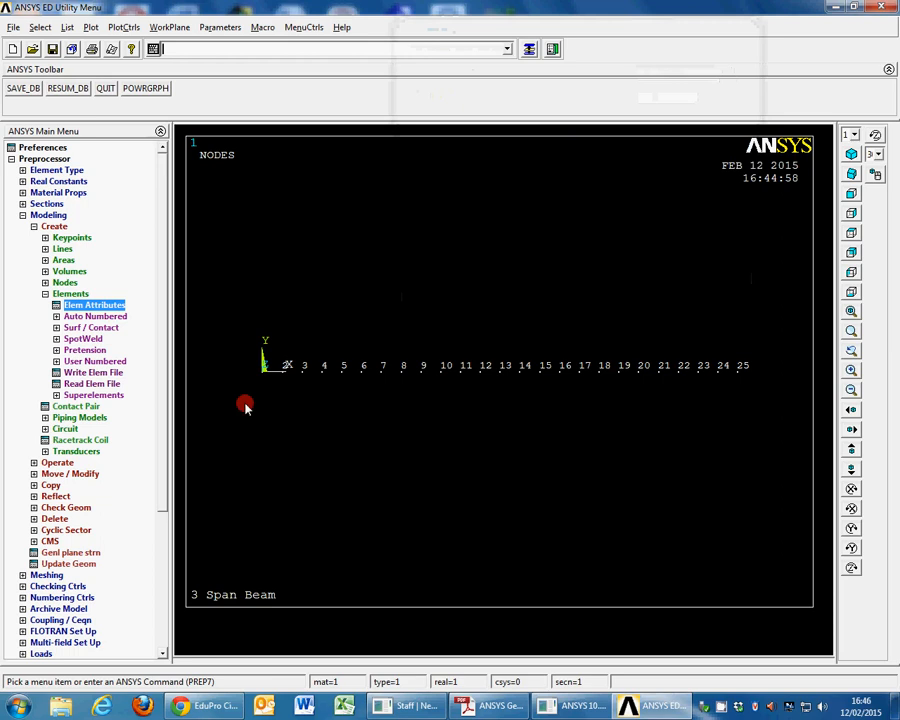
# Create an automatically numbered element through nodes 1 and 2
pyautogui.click(82, 318)
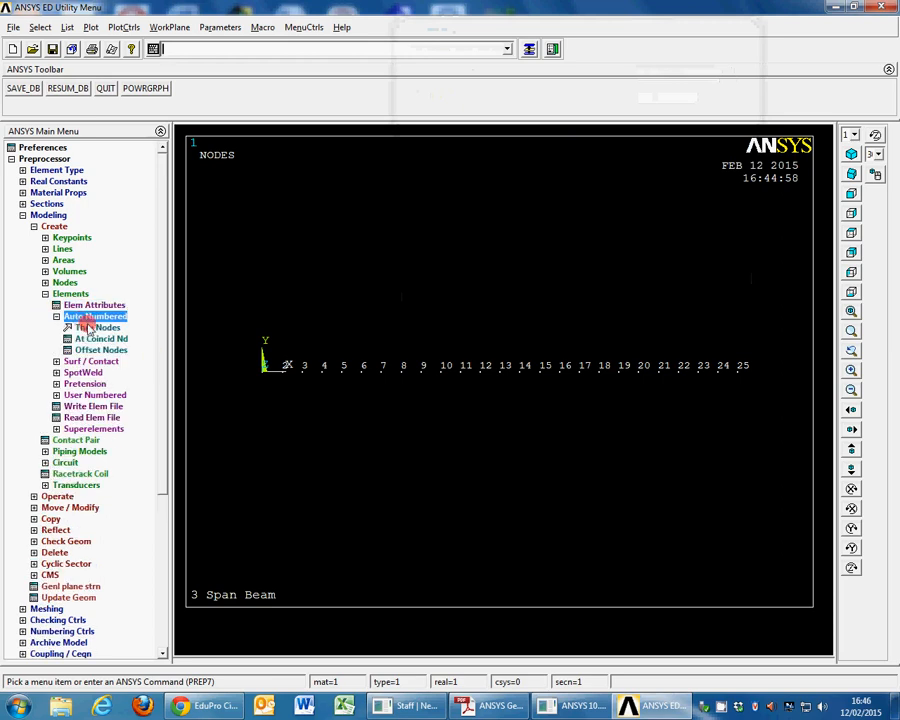
pyautogui.click(92, 327)
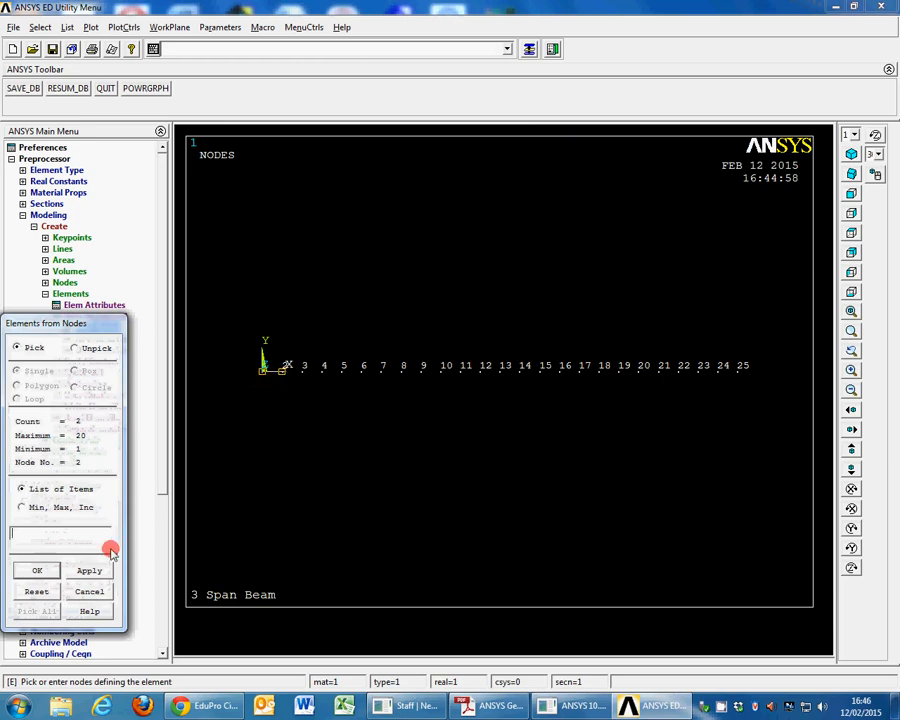
pyautogui.click(38, 570)
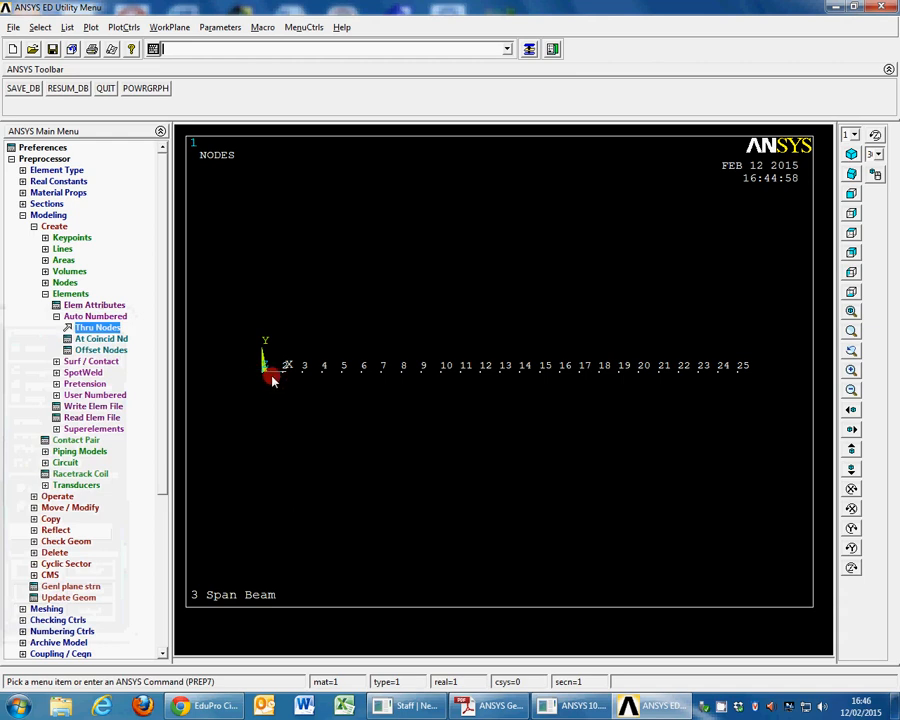
# Copy the element between nodes 1 and 2 with automatic numbering to a total of 8, using a node number increment of 1
pyautogui.click(51, 518)
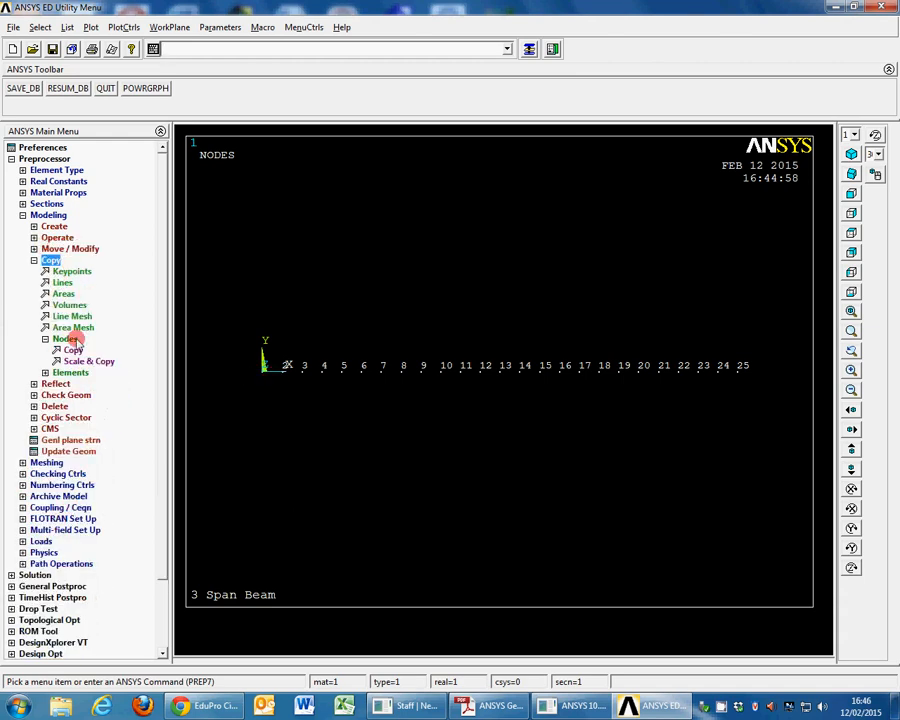
pyautogui.click(66, 372)
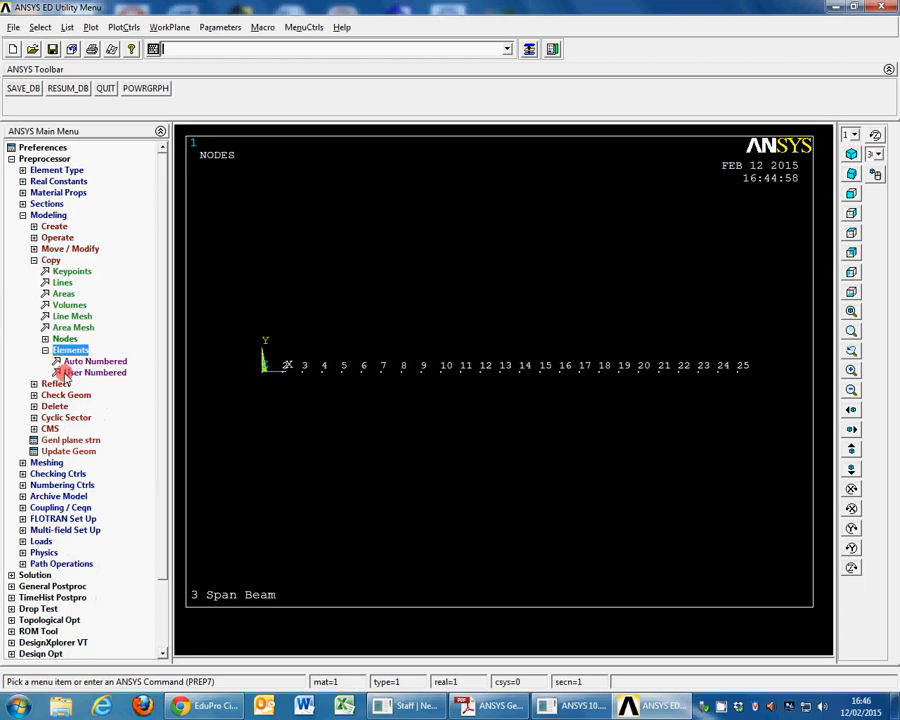
pyautogui.click(84, 363)
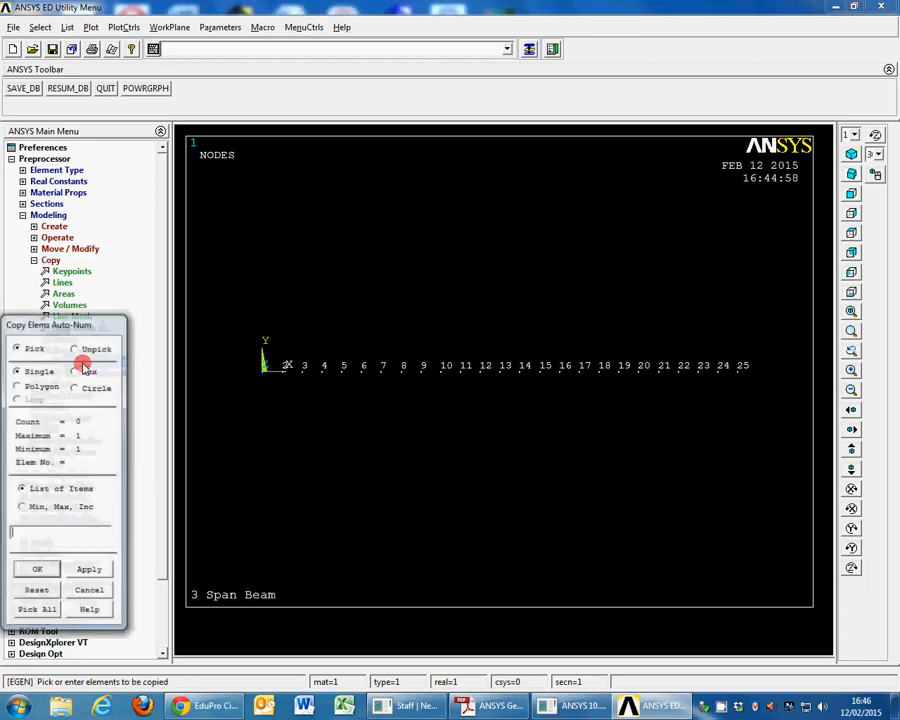
pyautogui.click(275, 378)
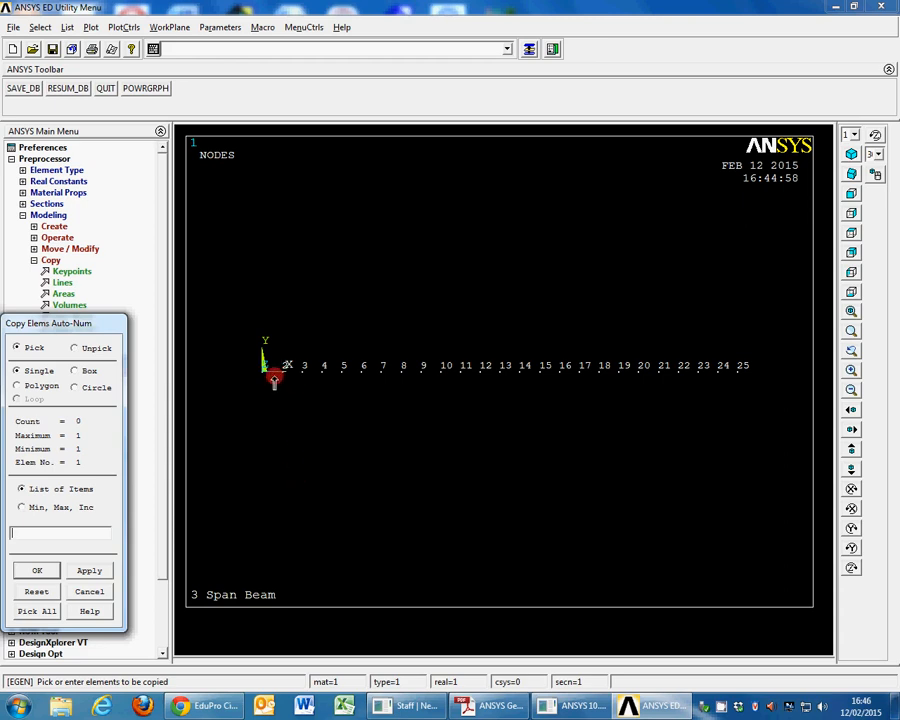
pyautogui.click(273, 374)
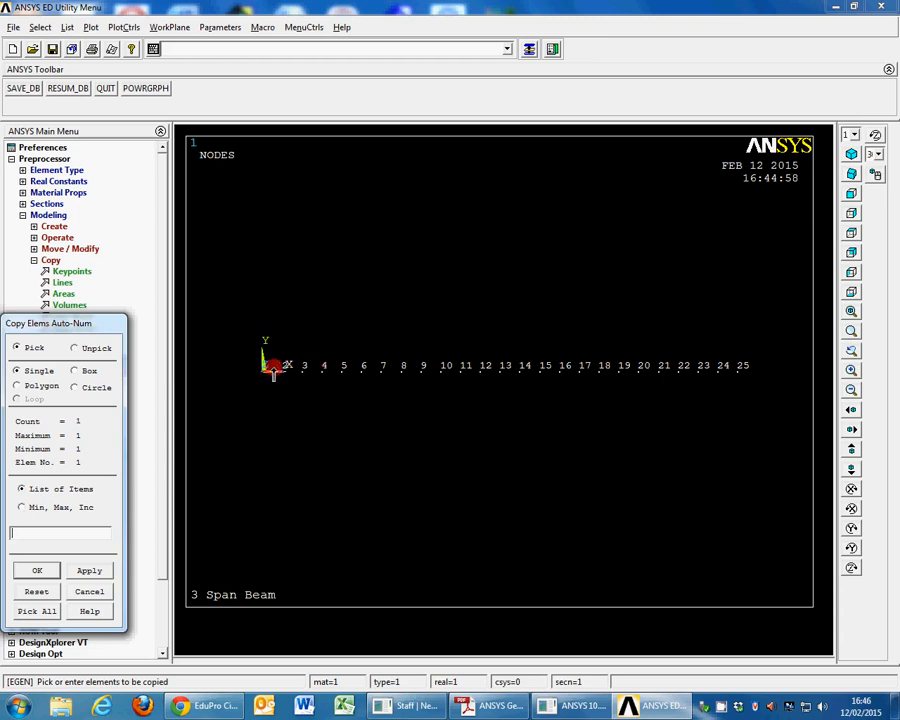
pyautogui.click(40, 571)
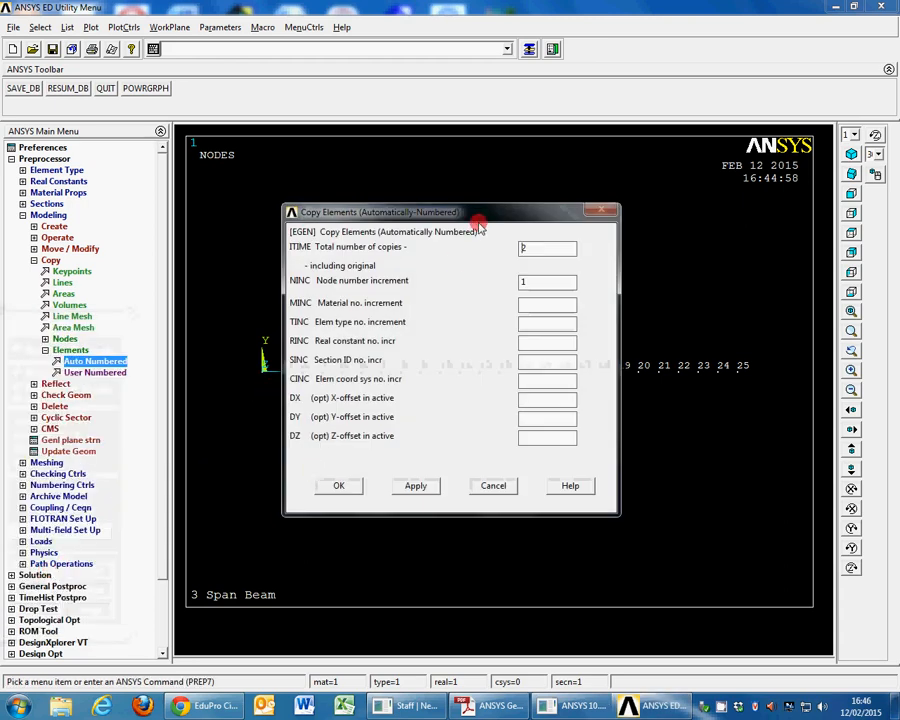
pyautogui.moveTo(480, 190); pyautogui.dragTo(634, 38)
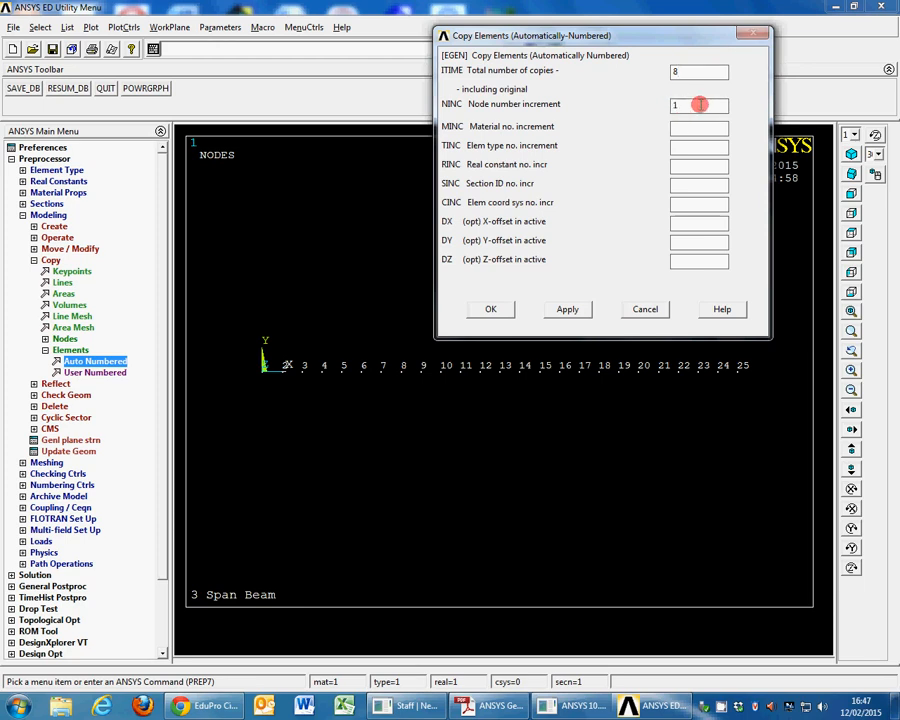
pyautogui.click(505, 312)
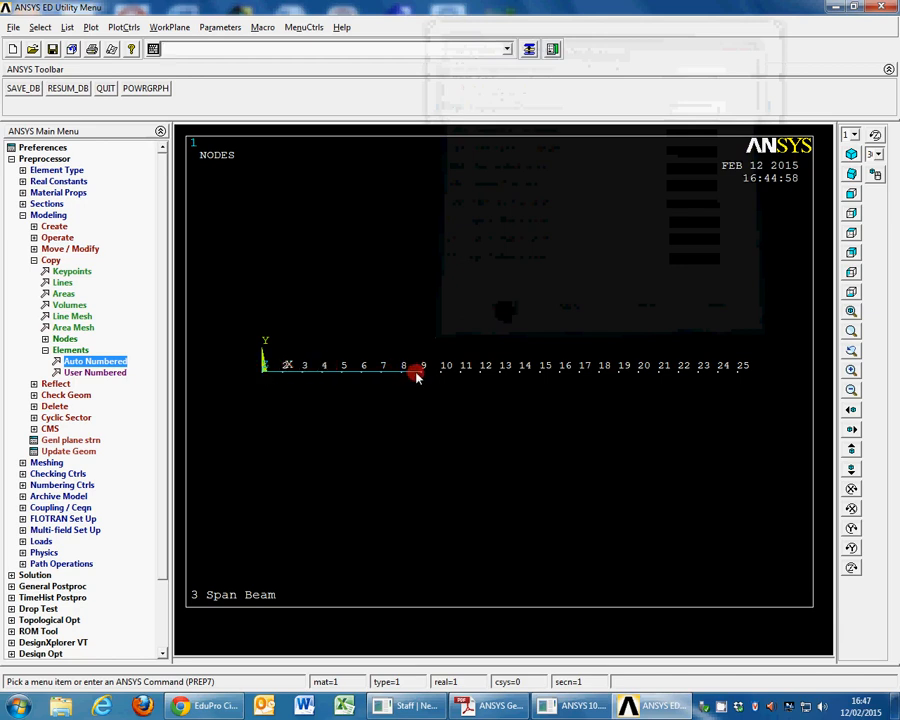
# Set the element attributes to real constant set 2, keeping element type 1 BEAM3 and material number 1
pyautogui.click(54, 227)
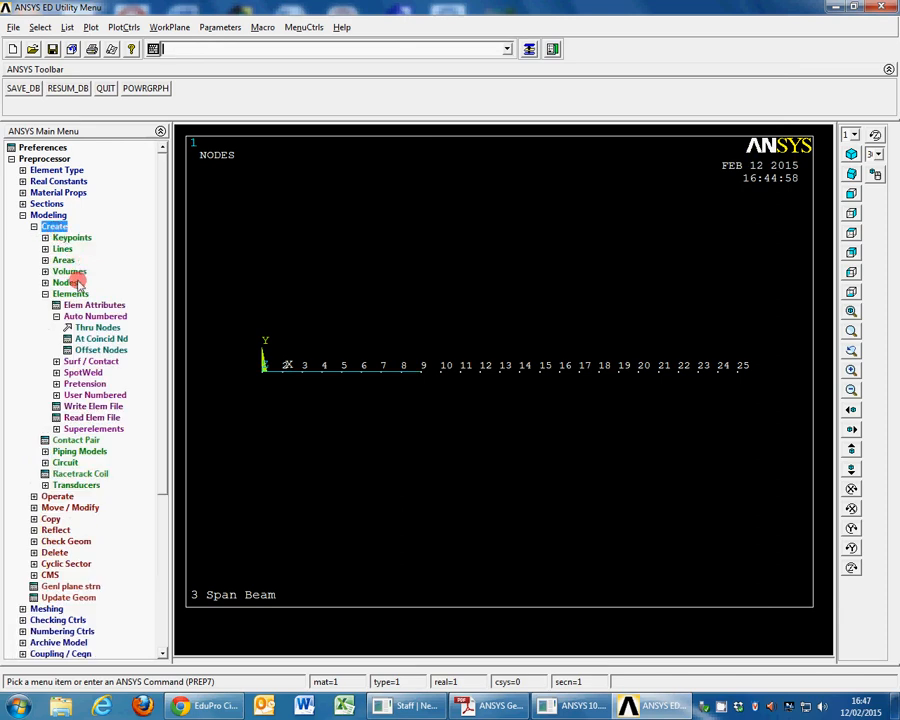
pyautogui.click(88, 304)
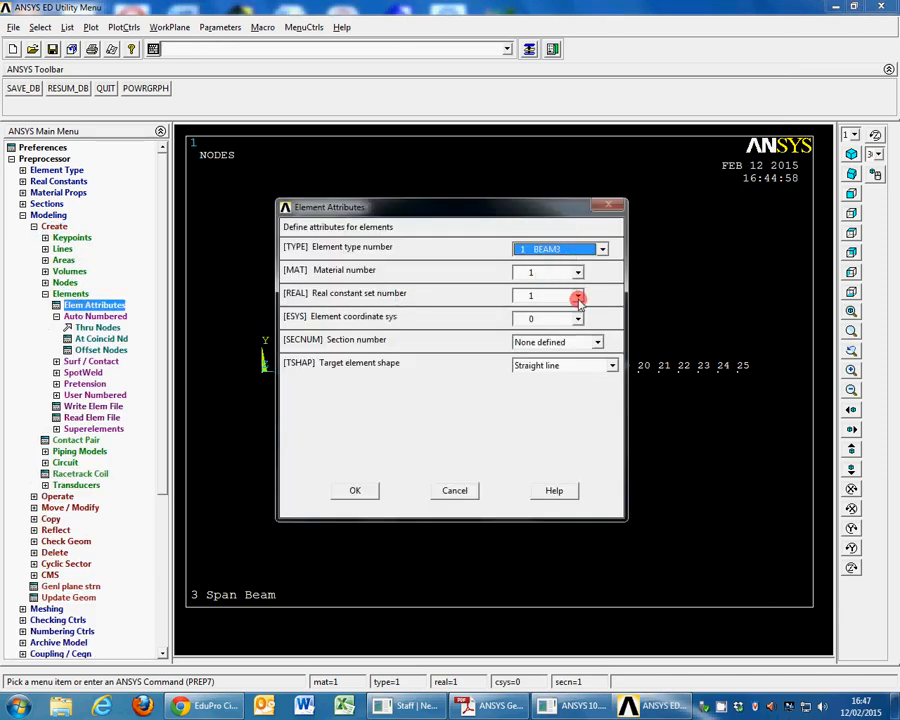
pyautogui.click(578, 298)
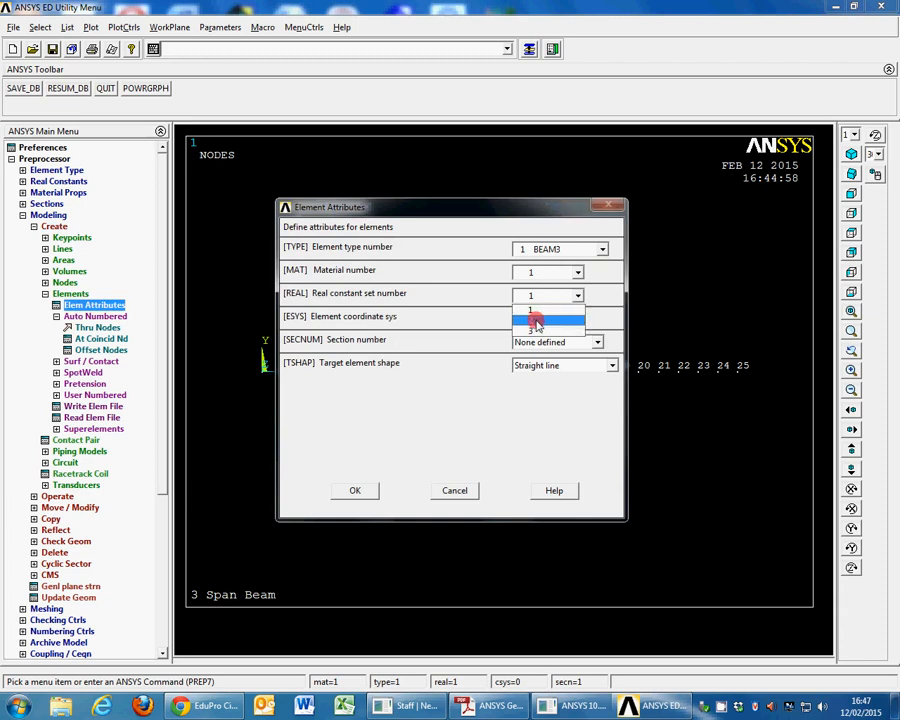
pyautogui.click(537, 321)
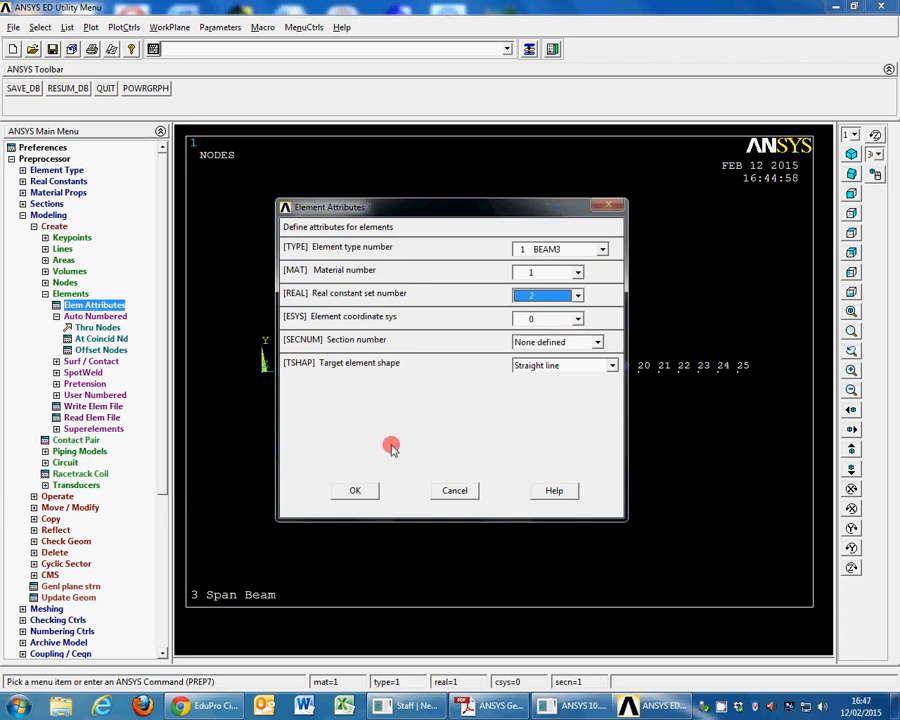
pyautogui.click(357, 492)
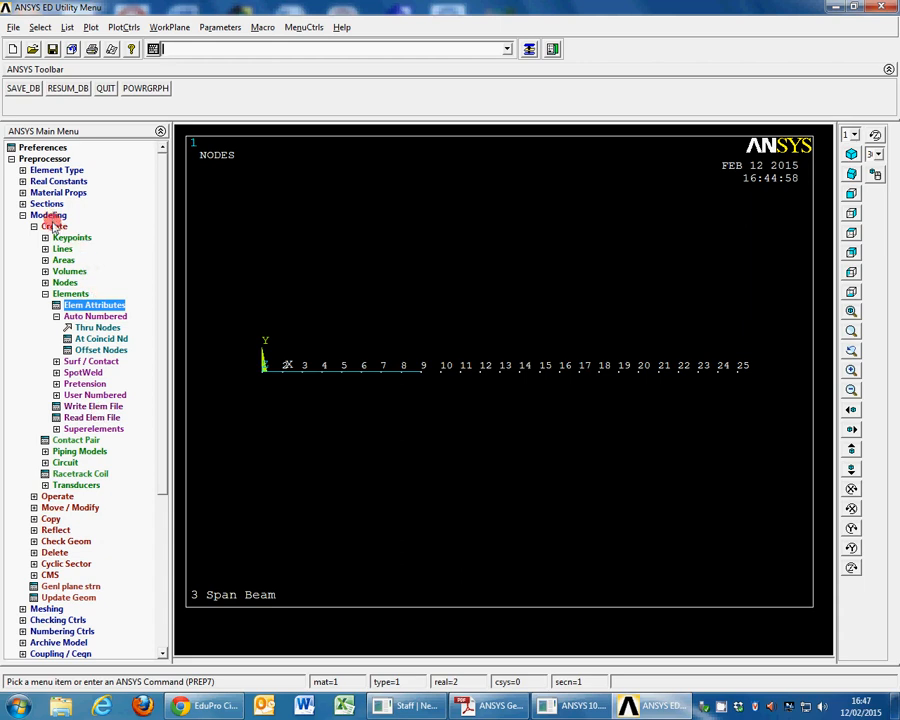
# Create an automatically numbered element through nodes 9 and 10
pyautogui.click(95, 327)
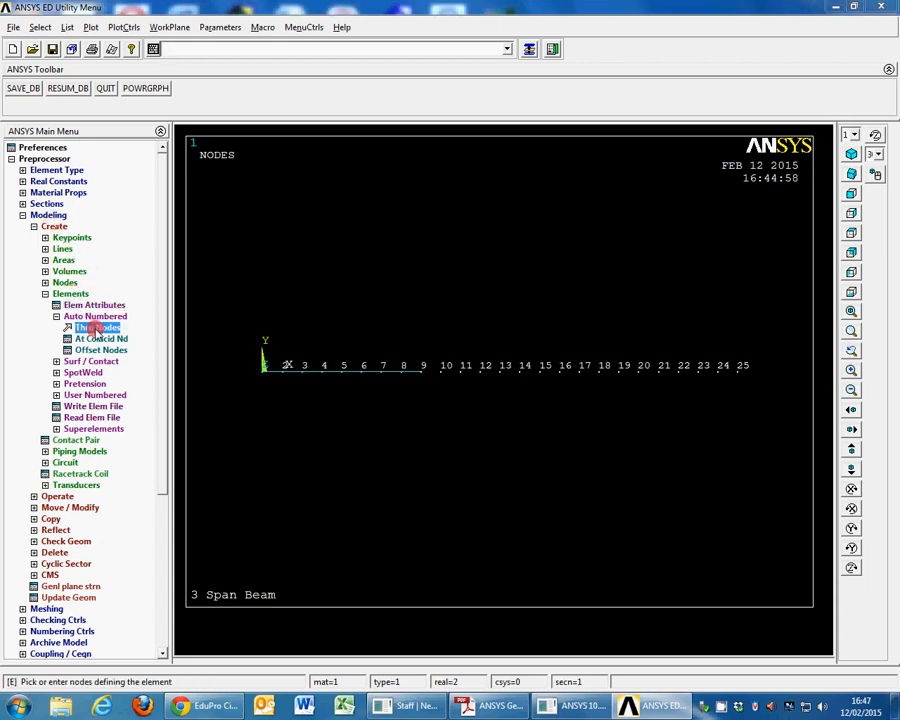
pyautogui.click(424, 372)
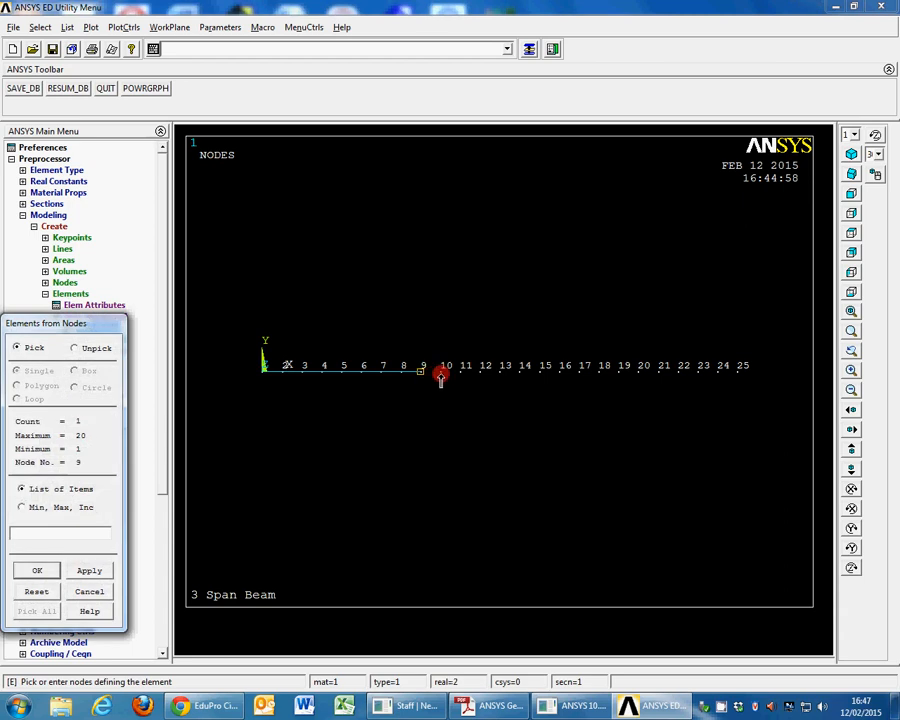
pyautogui.click(37, 570)
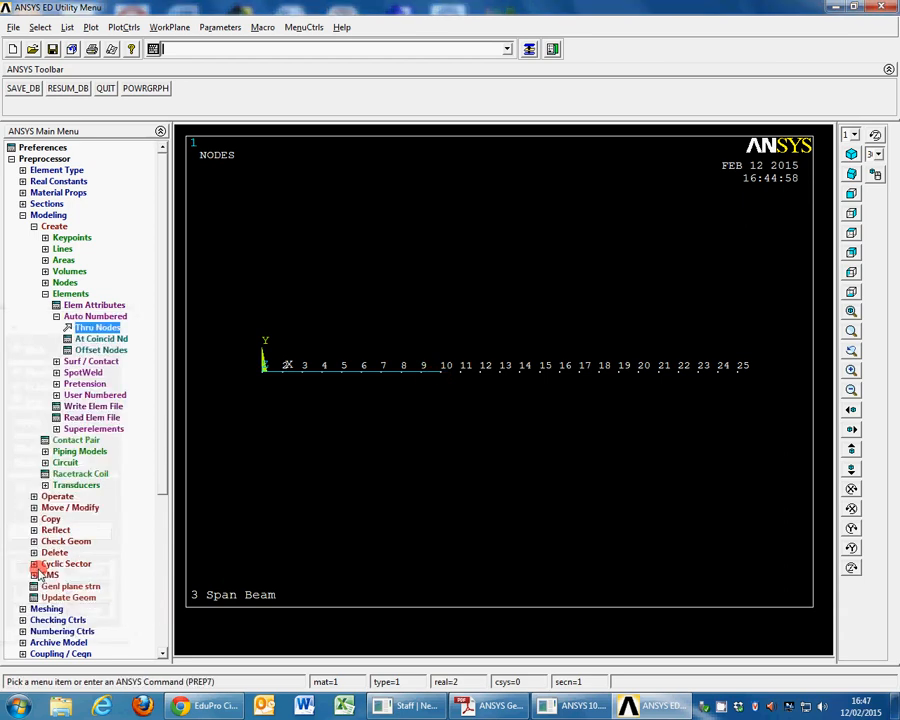
# Copy the element between nodes 9 and 10 with automatic numbering to a total of 8, using a node number increment of 1
pyautogui.click(54, 519)
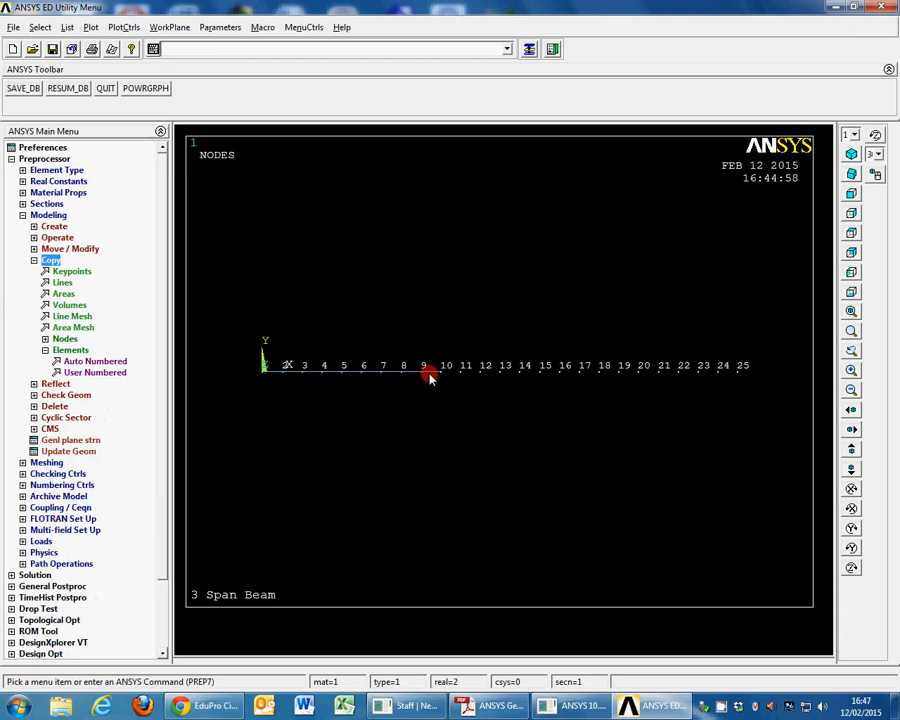
pyautogui.click(88, 361)
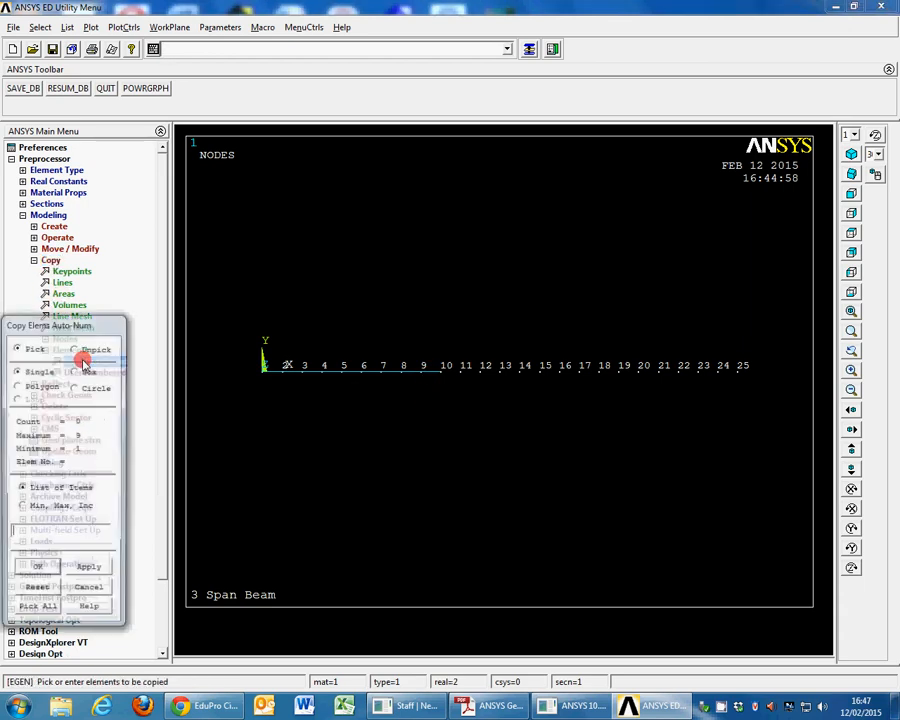
pyautogui.click(432, 376)
pyautogui.click(38, 571)
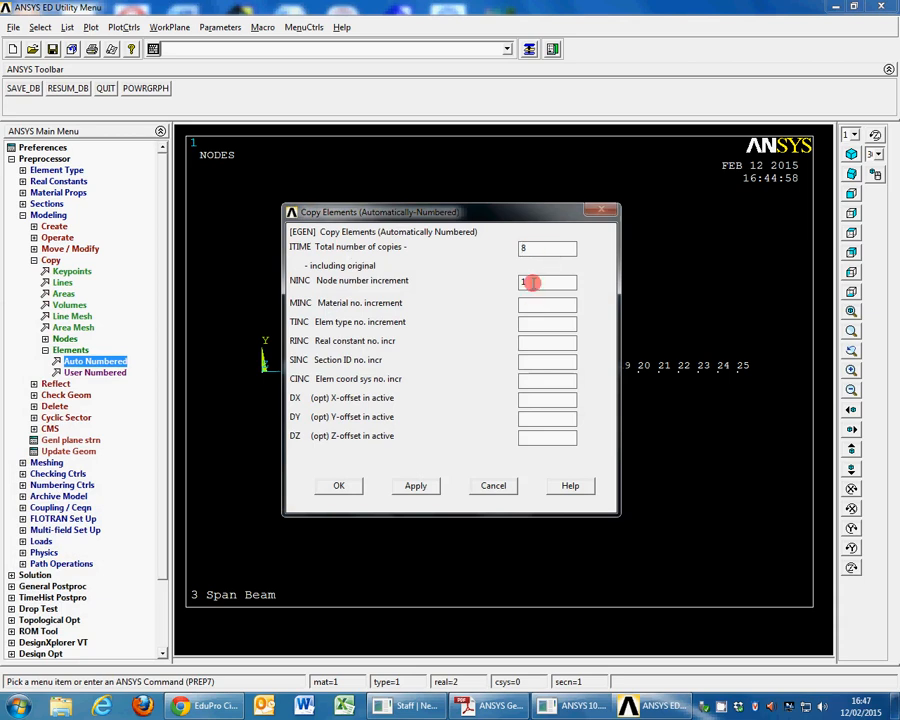
pyautogui.click(340, 488)
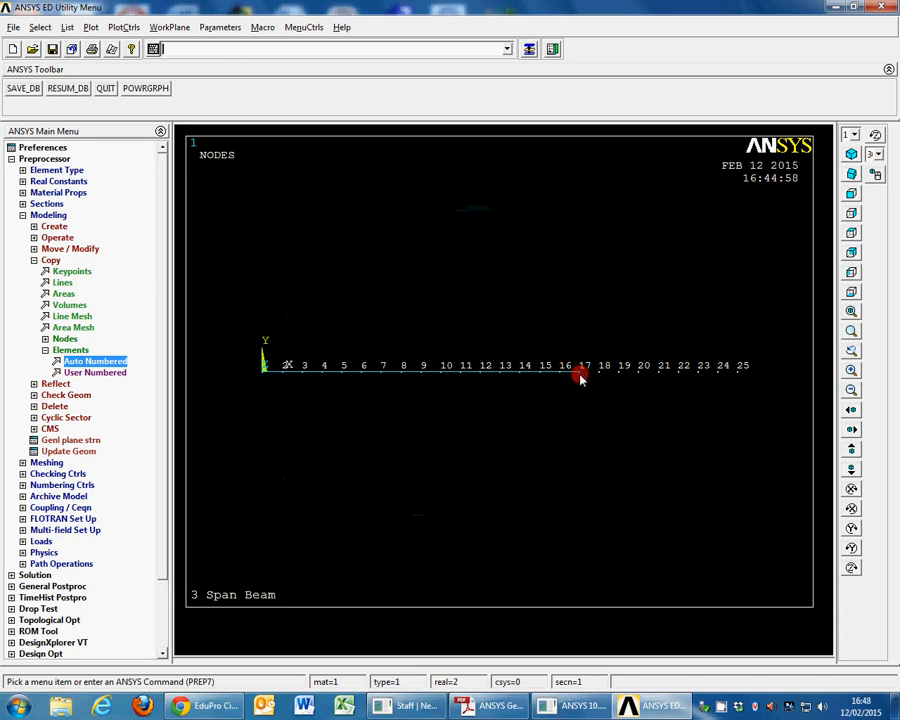
# Set the element attributes to real constant set 3, keeping element type 1 BEAM3 and material number 1
pyautogui.click(56, 235)
pyautogui.click(35, 238)
pyautogui.click(51, 228)
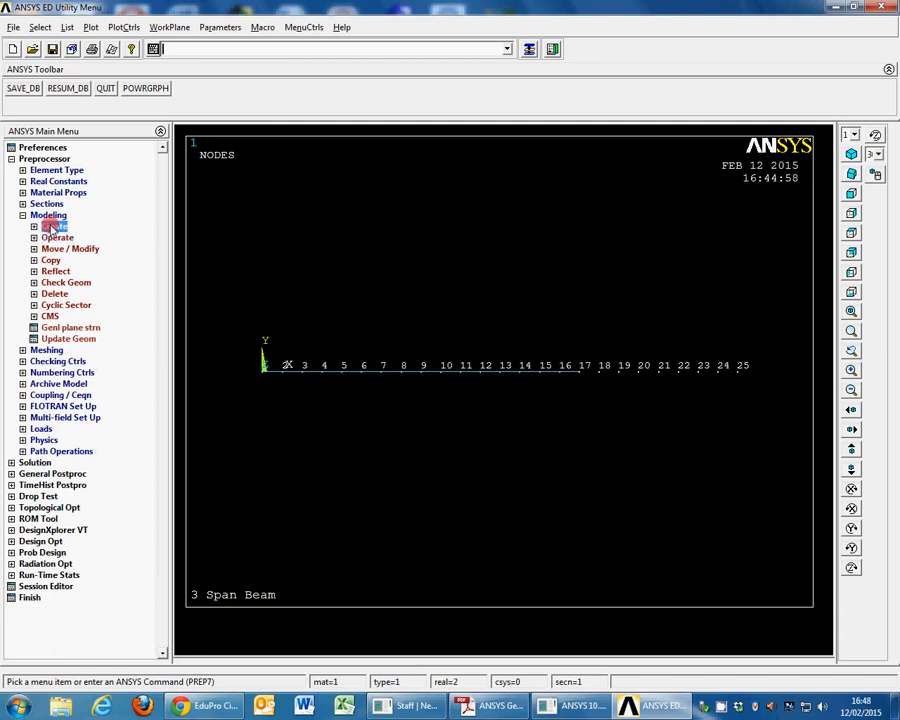
pyautogui.click(85, 304)
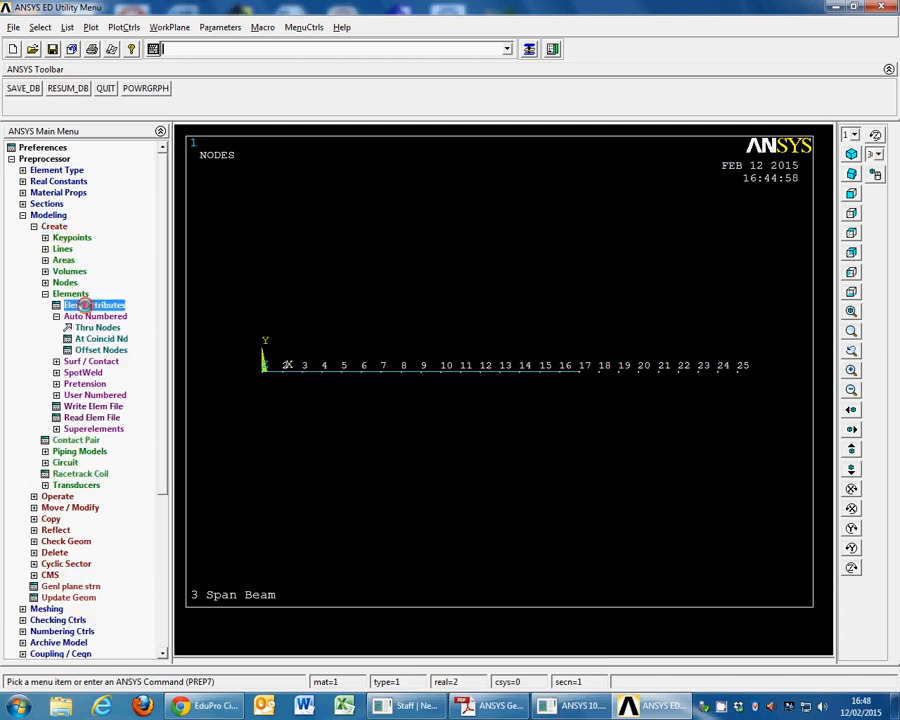
pyautogui.click(525, 296)
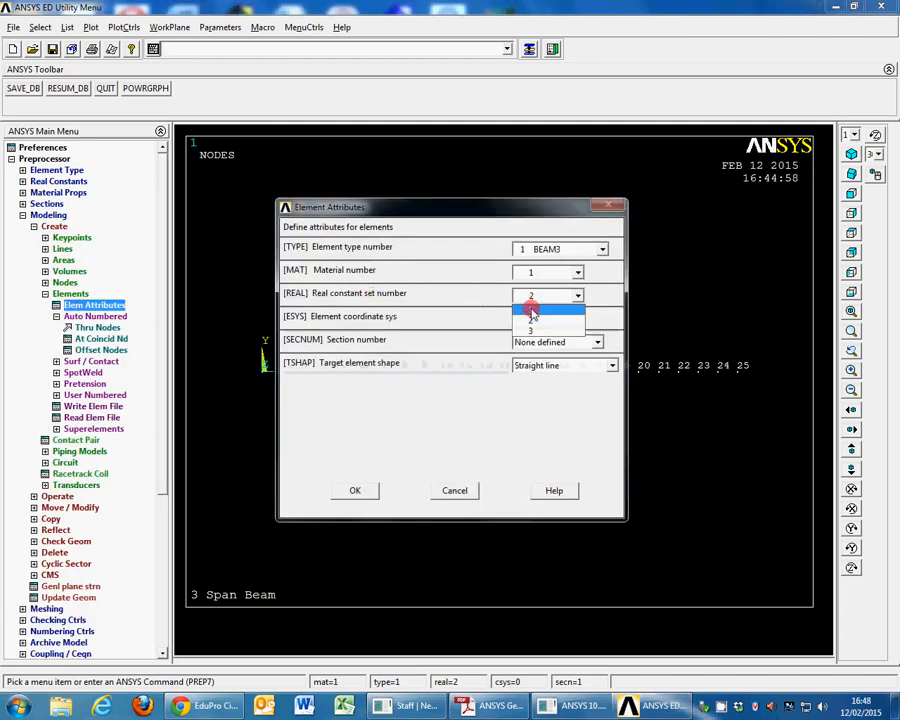
pyautogui.click(540, 330)
pyautogui.click(381, 491)
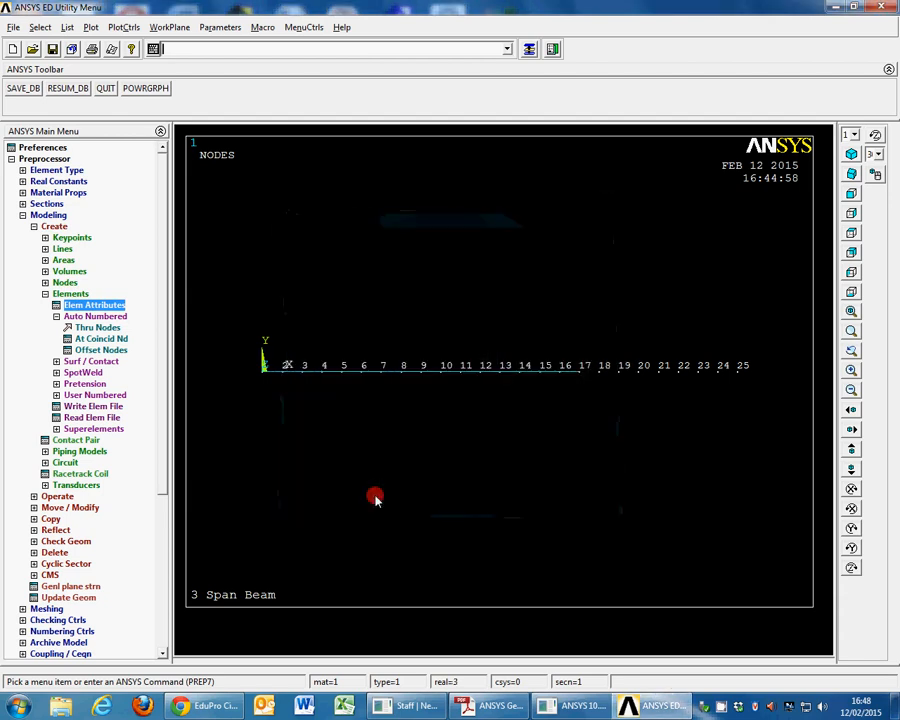
# Create an automatically numbered element through nodes 17 and 18
pyautogui.click(86, 327)
pyautogui.click(584, 372)
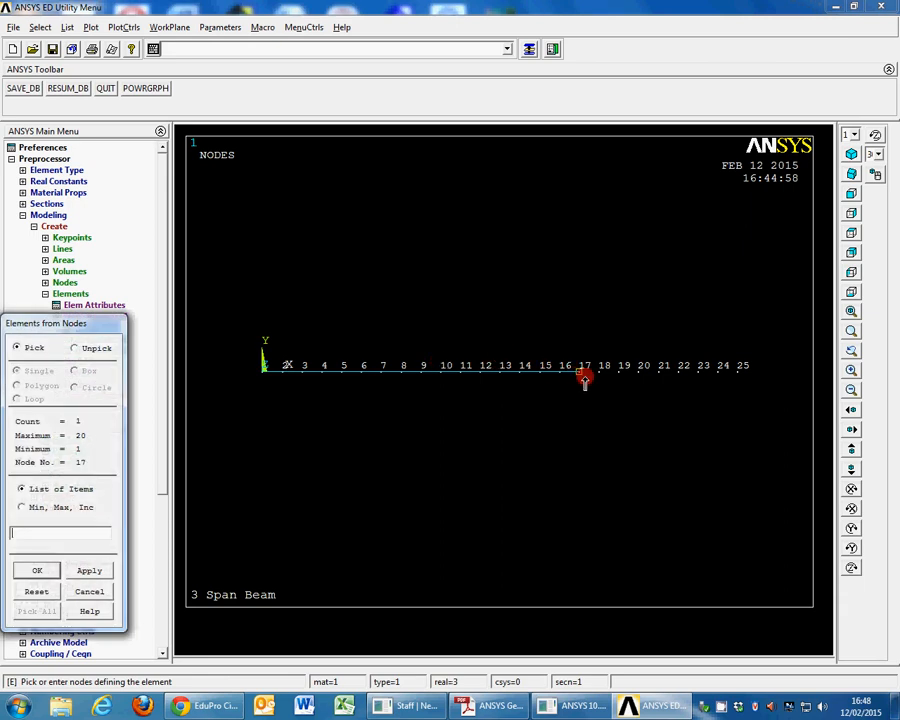
pyautogui.click(599, 372)
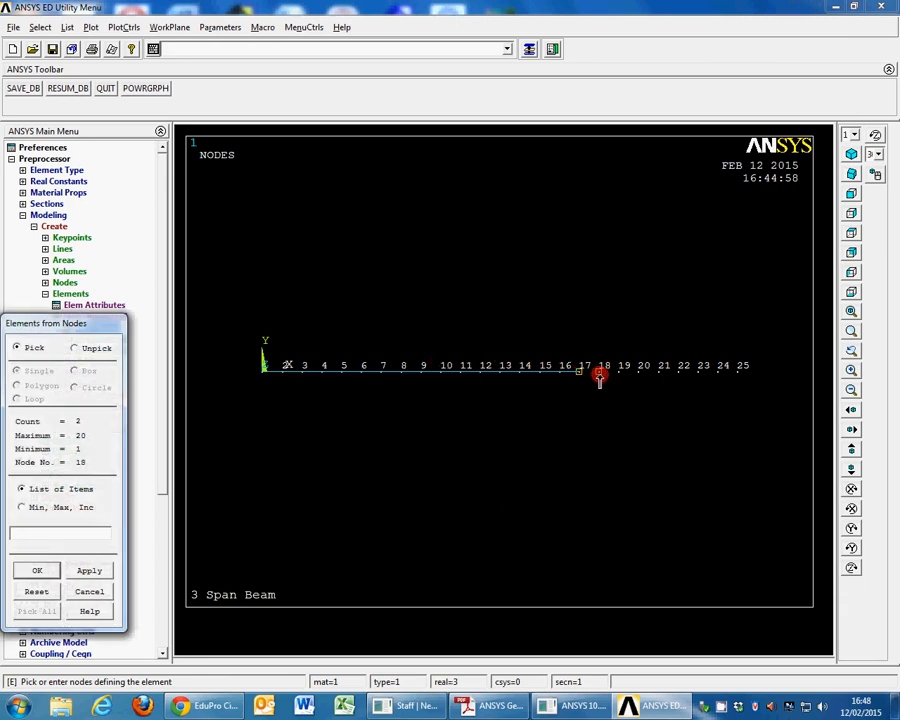
pyautogui.click(37, 570)
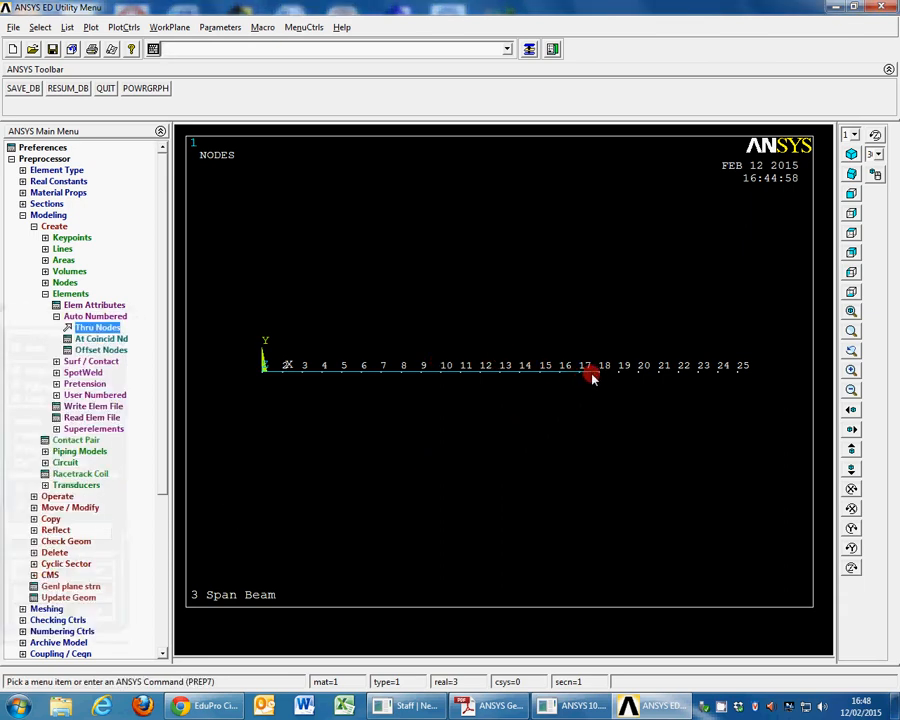
# Copy the element between nodes 17 and 18 with automatic numbering to a total of 8, using a node number increment of 1
pyautogui.click(50, 518)
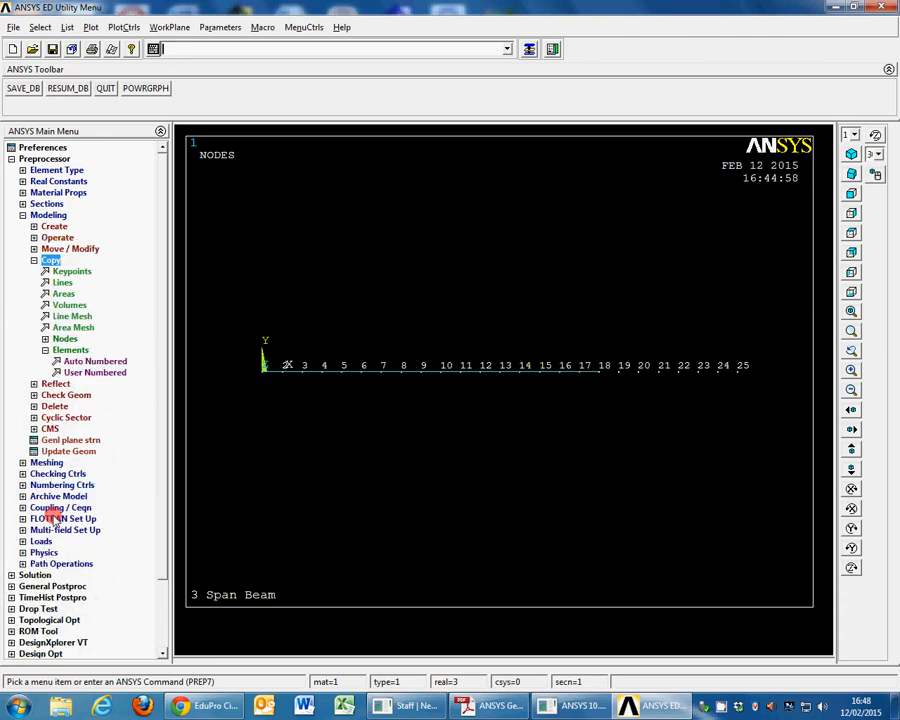
pyautogui.click(88, 361)
pyautogui.click(594, 370)
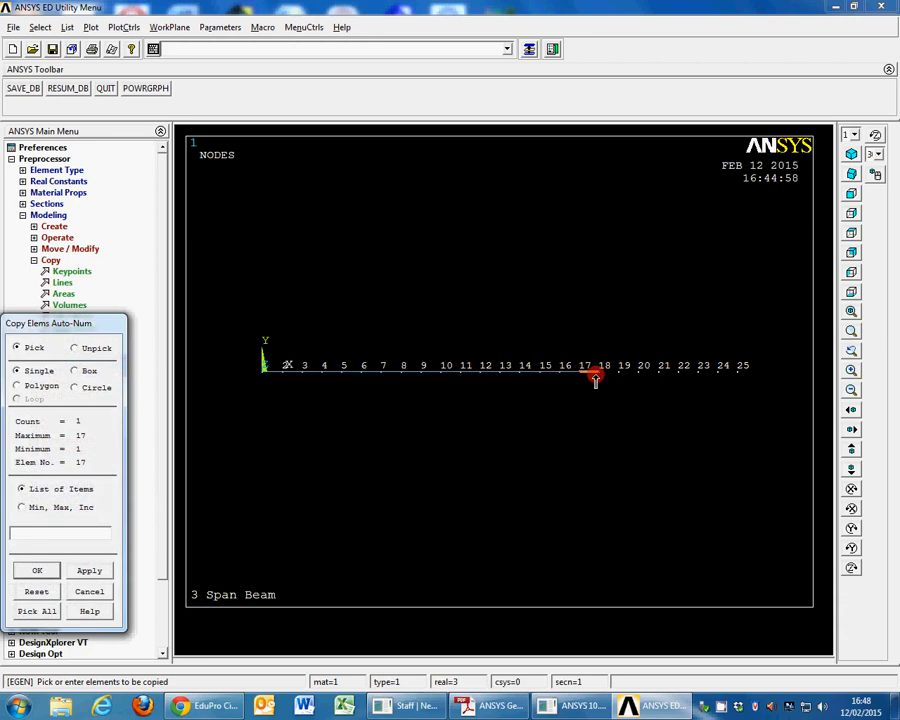
pyautogui.click(33, 569)
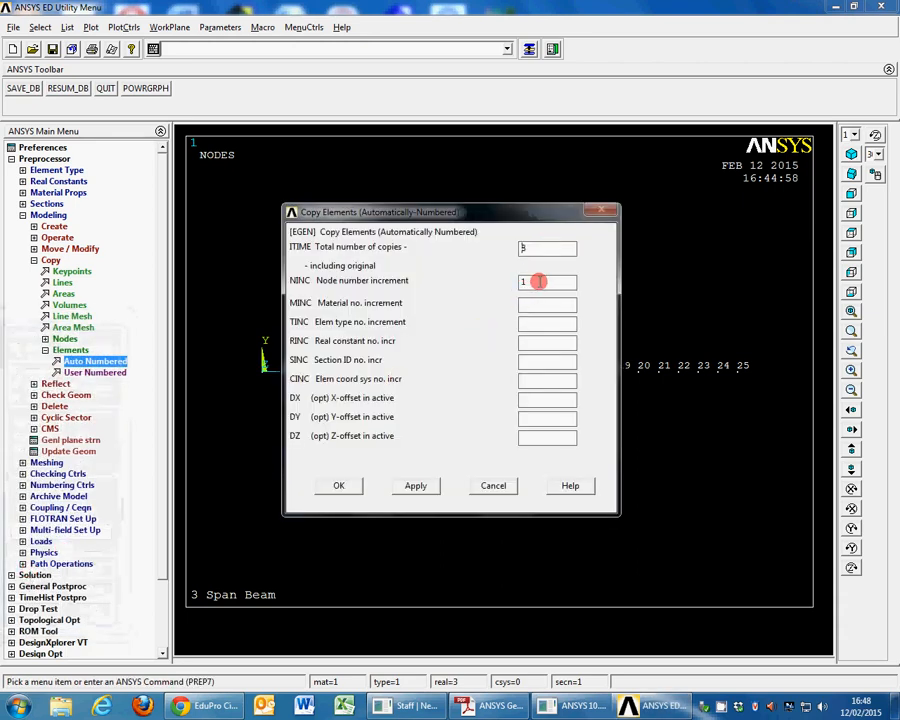
pyautogui.click(352, 487)
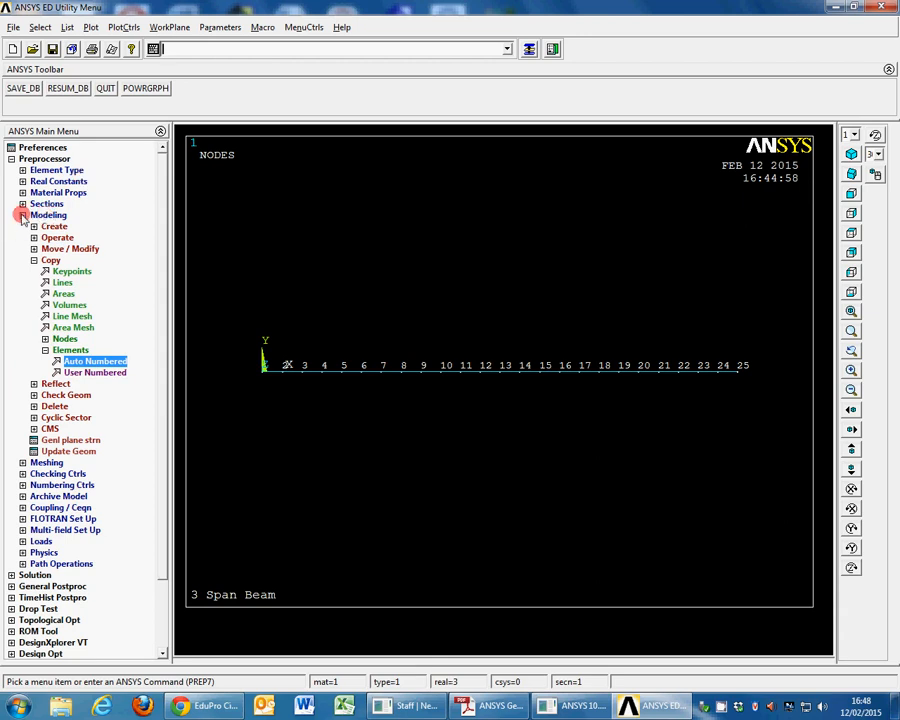
# Define a new solution analysis of type Static
pyautogui.click(14, 159)
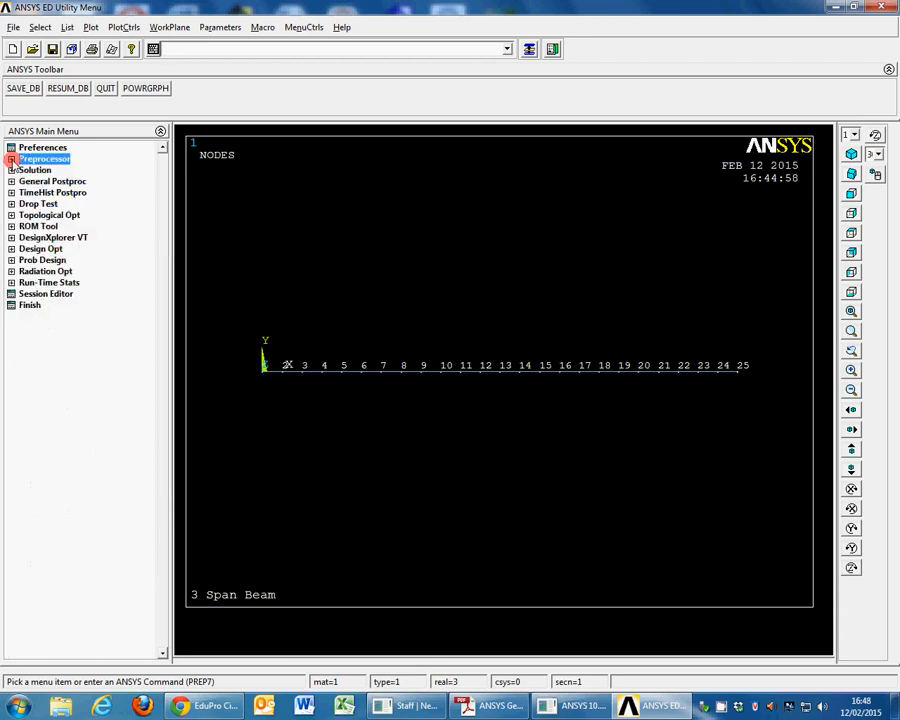
pyautogui.click(34, 171)
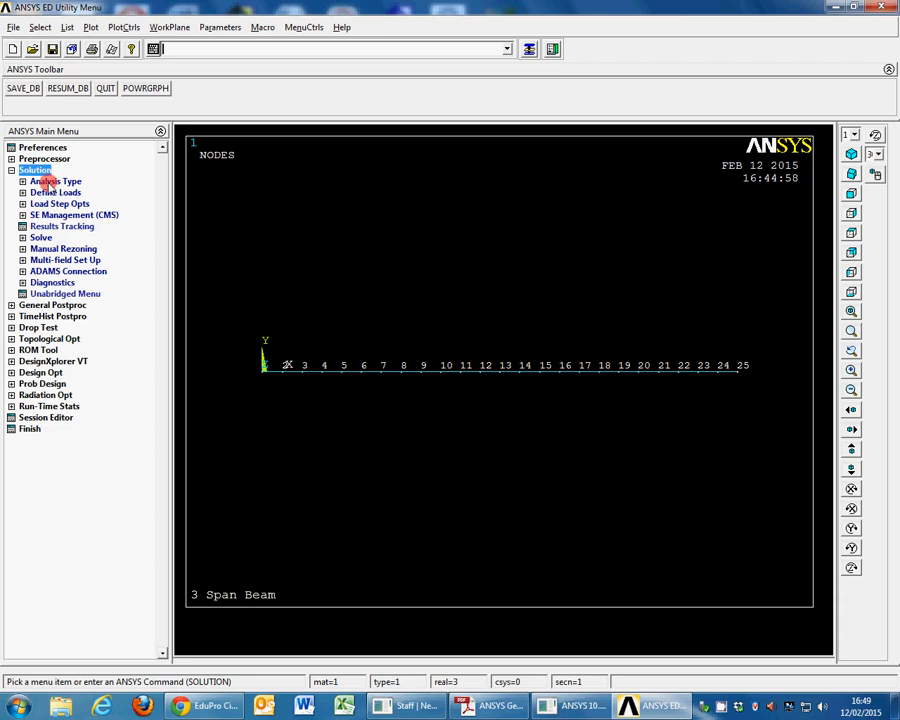
pyautogui.click(48, 181)
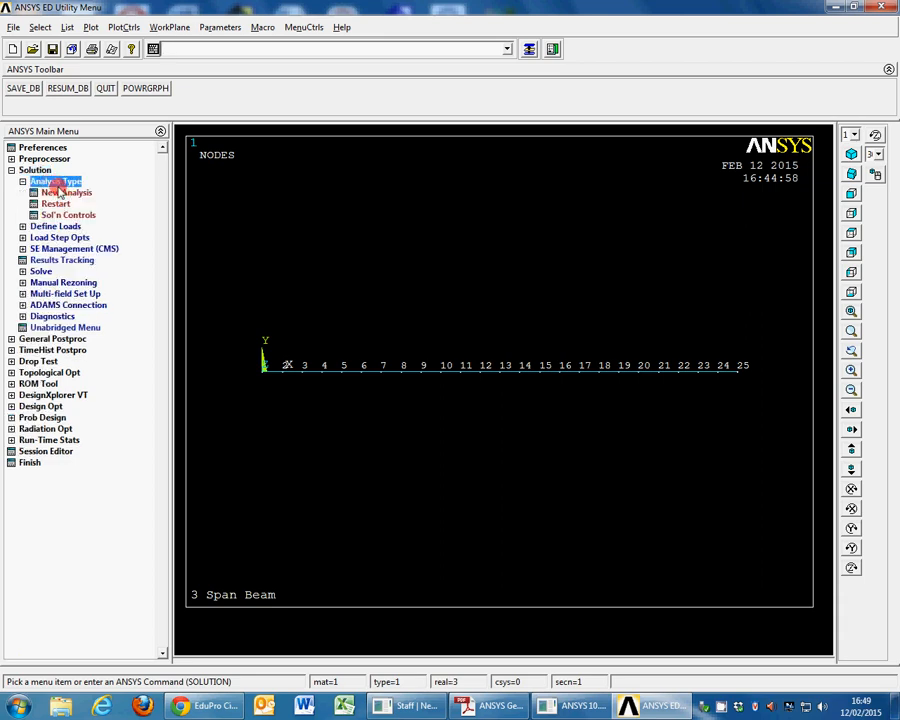
pyautogui.click(58, 194)
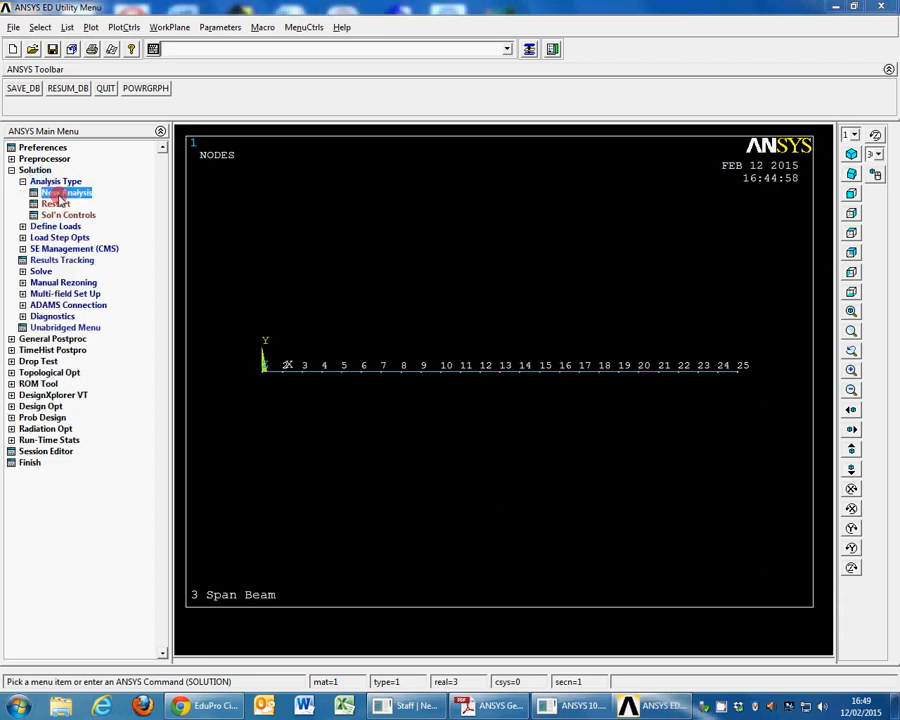
pyautogui.moveTo(534, 263); pyautogui.dragTo(594, 63)
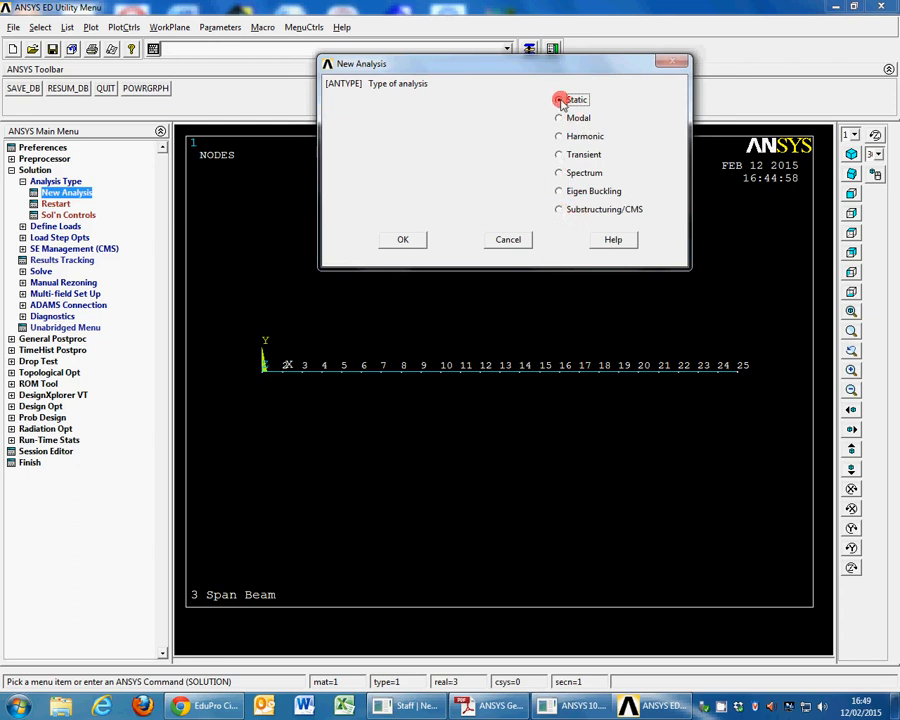
pyautogui.click(405, 241)
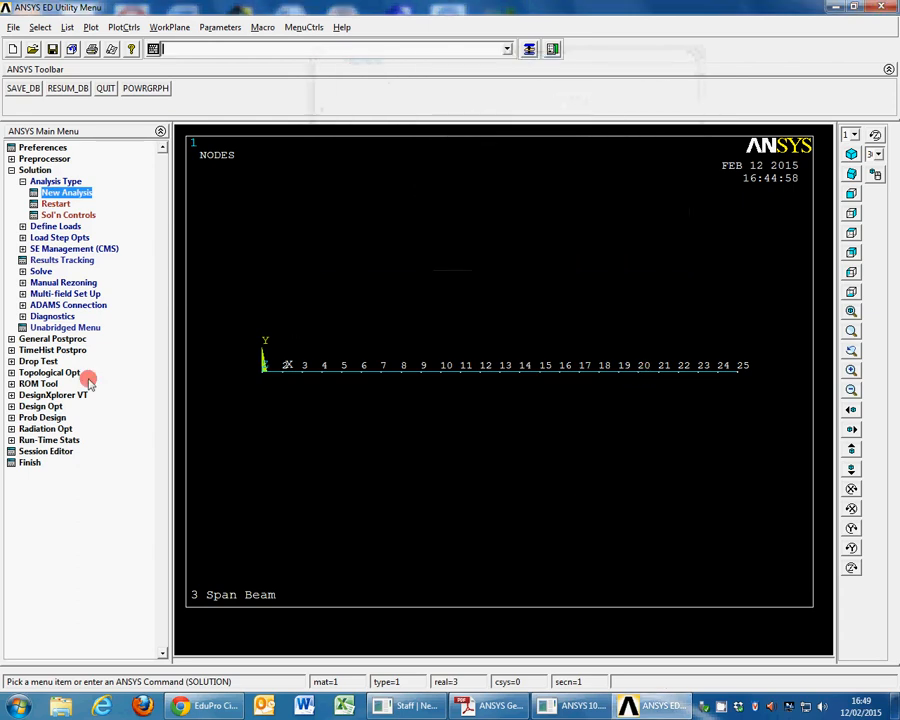
# Apply a structural displacement constraint of constant value 0 to All DOF on end nodes 1 and 25
pyautogui.click(60, 226)
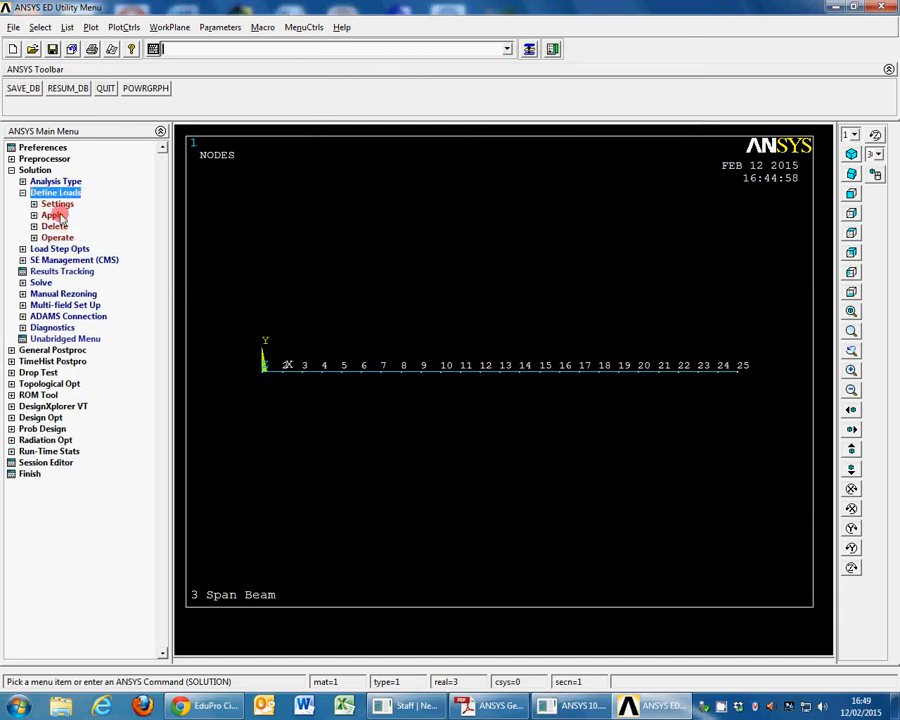
pyautogui.click(54, 215)
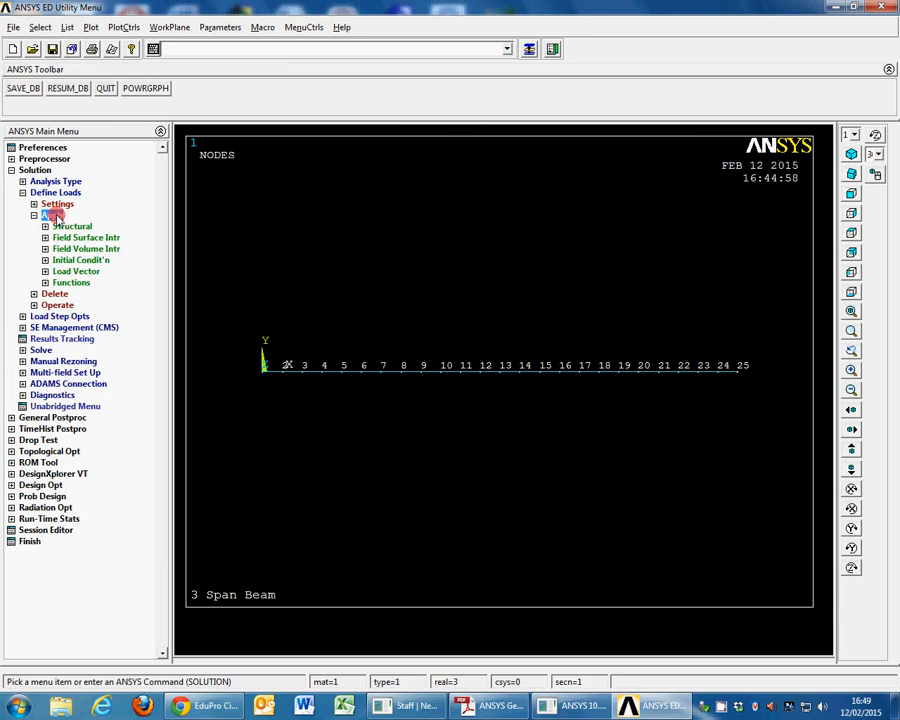
pyautogui.click(72, 227)
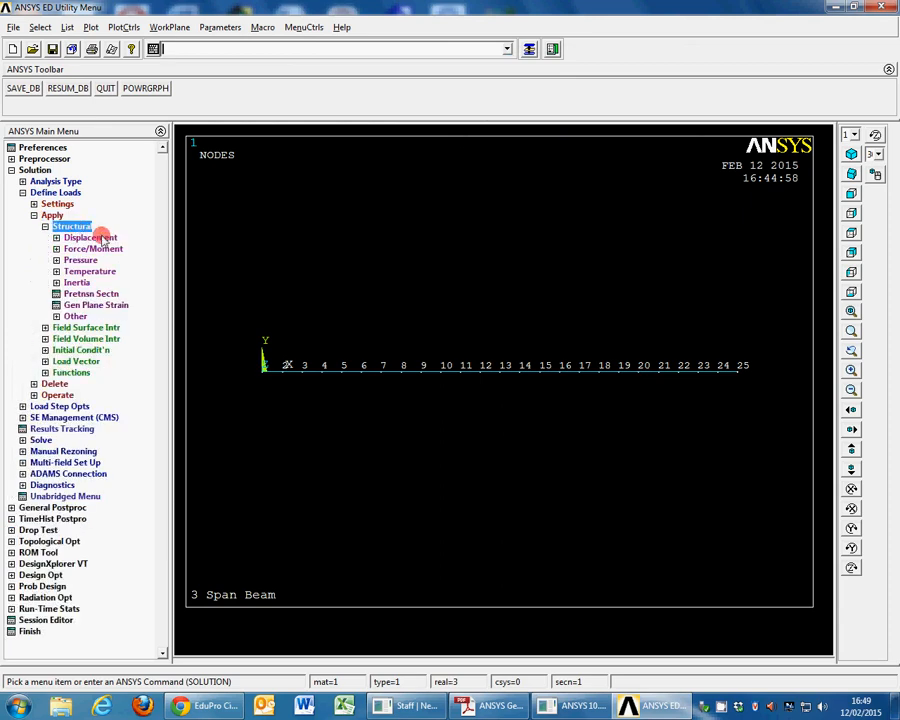
pyautogui.click(100, 240)
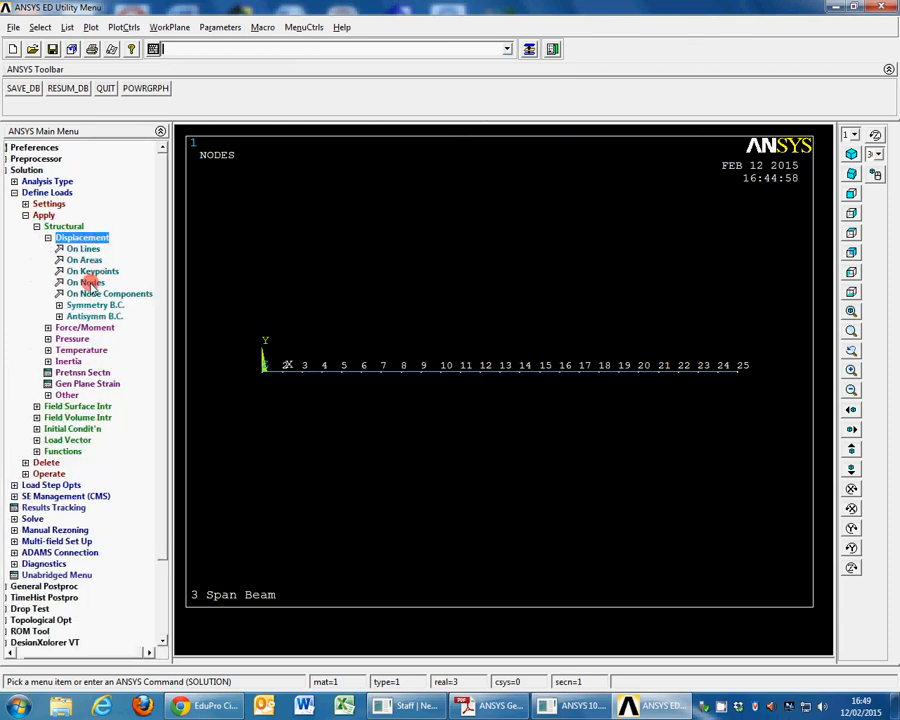
pyautogui.click(86, 283)
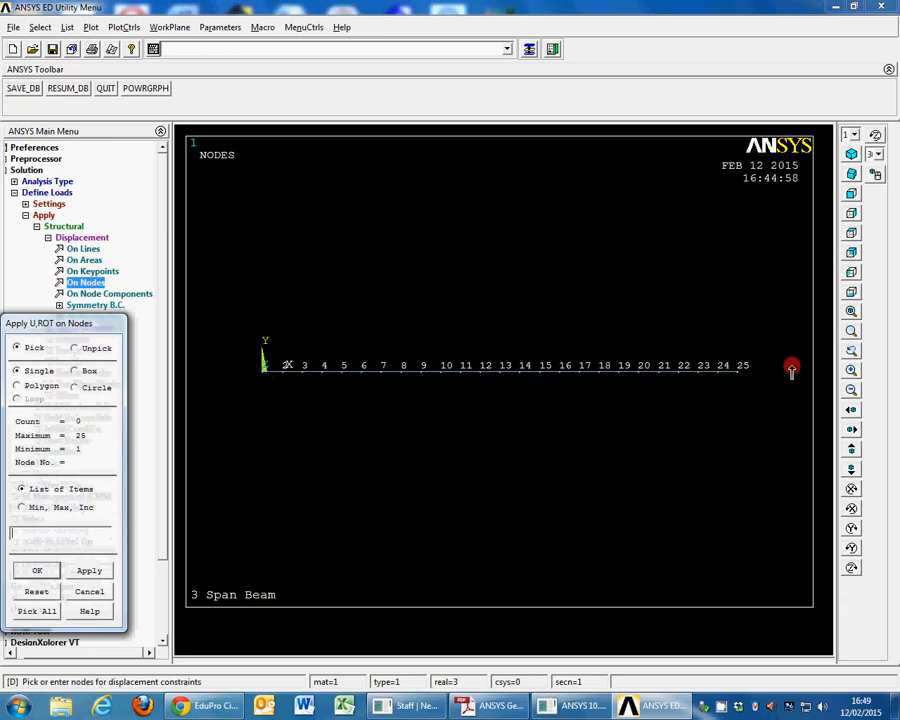
pyautogui.click(263, 375)
pyautogui.click(743, 374)
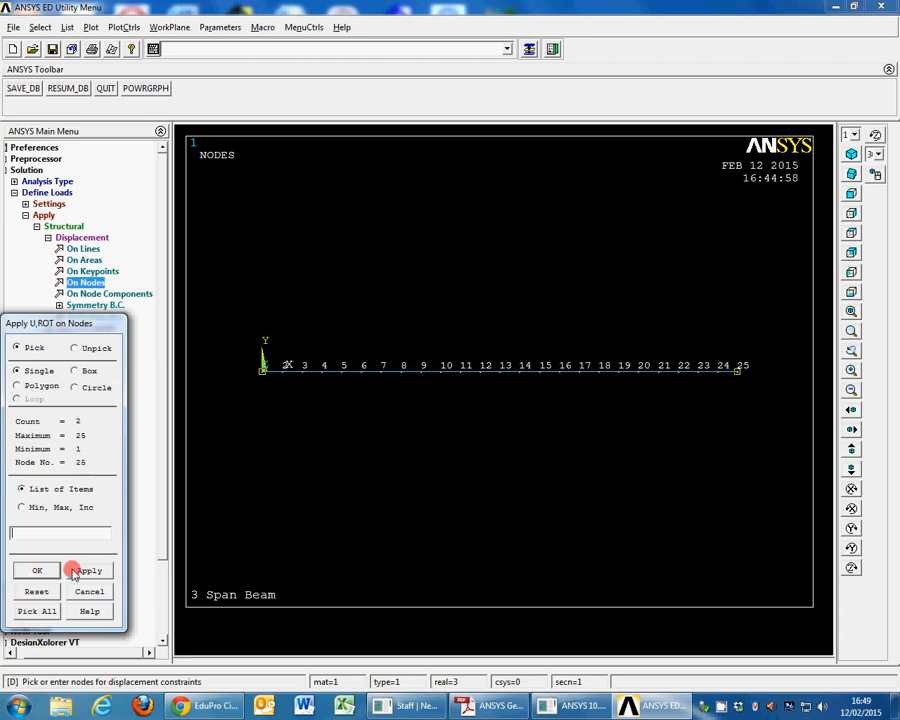
pyautogui.click(38, 569)
pyautogui.moveTo(42, 567); pyautogui.dragTo(500, 100)
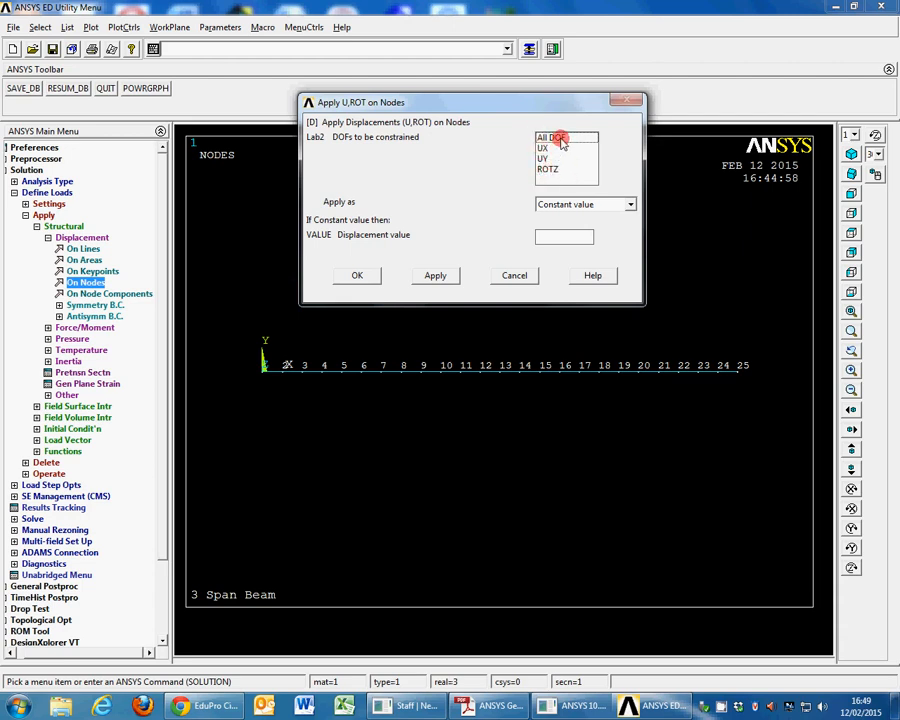
pyautogui.click(559, 138)
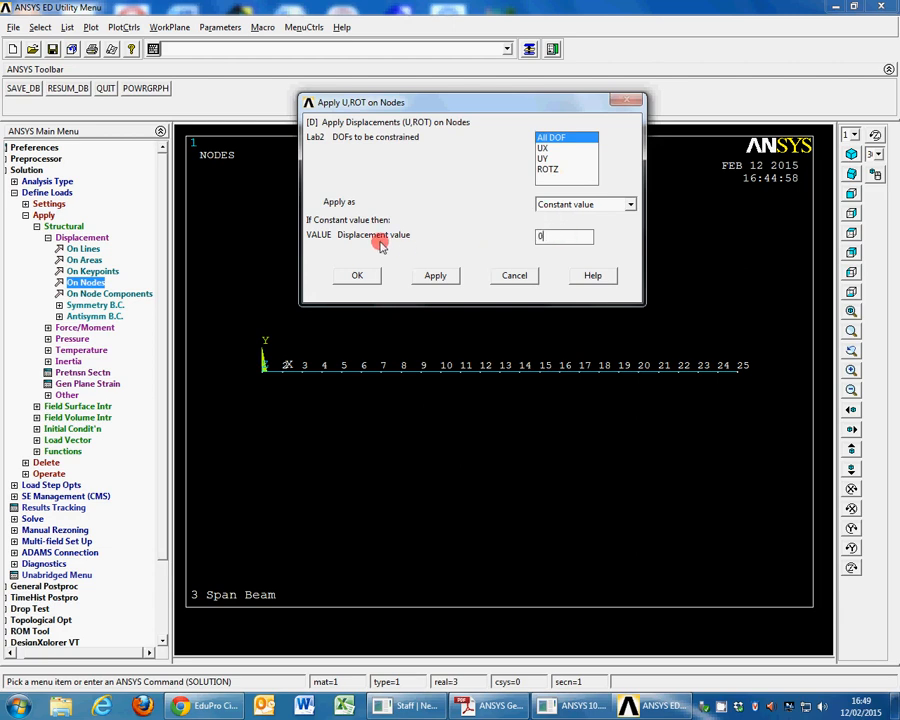
pyautogui.click(358, 278)
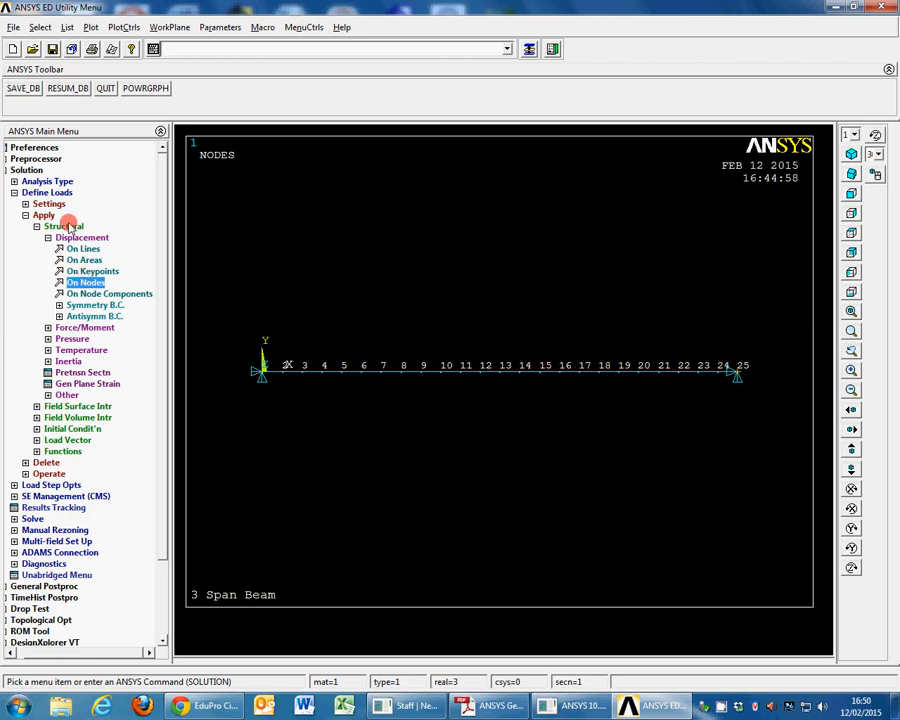
# Constrain only UY on the intermediate support nodes 9 and 17 with a constant displacement value of 0
pyautogui.click(85, 282)
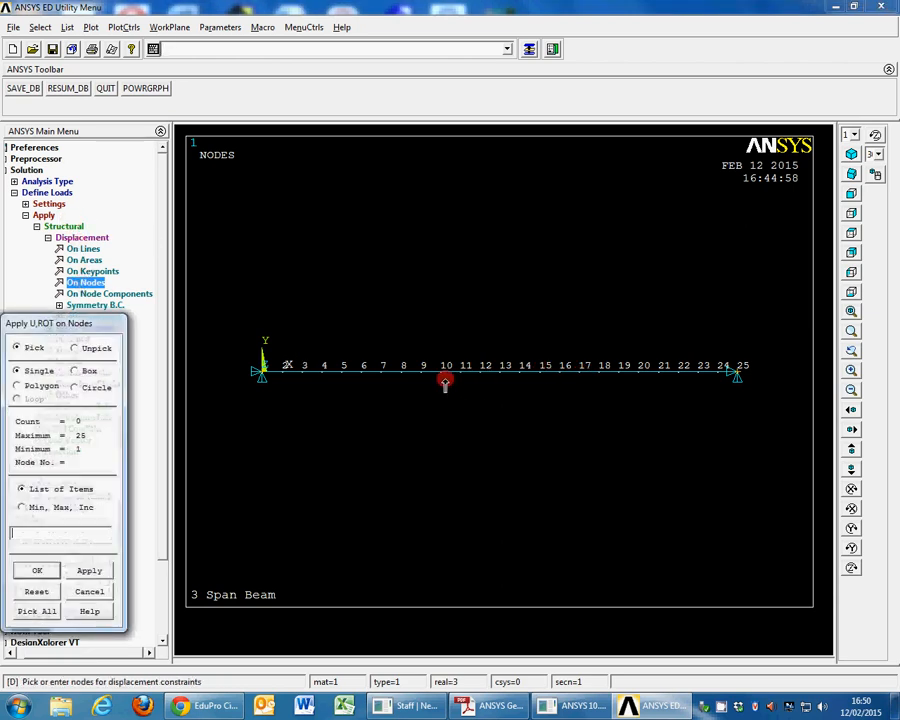
pyautogui.click(582, 374)
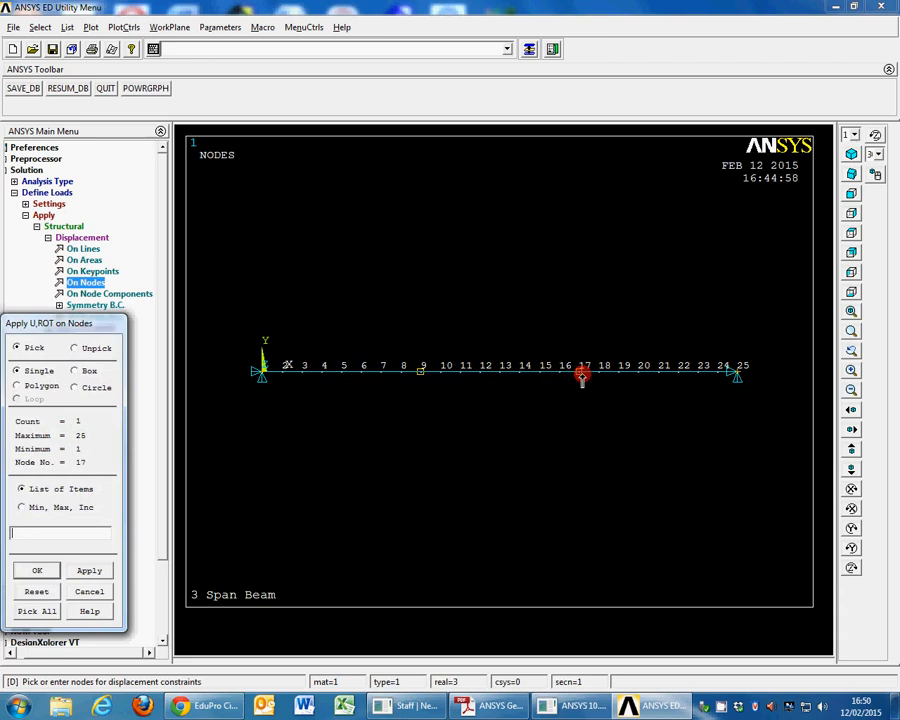
pyautogui.click(33, 572)
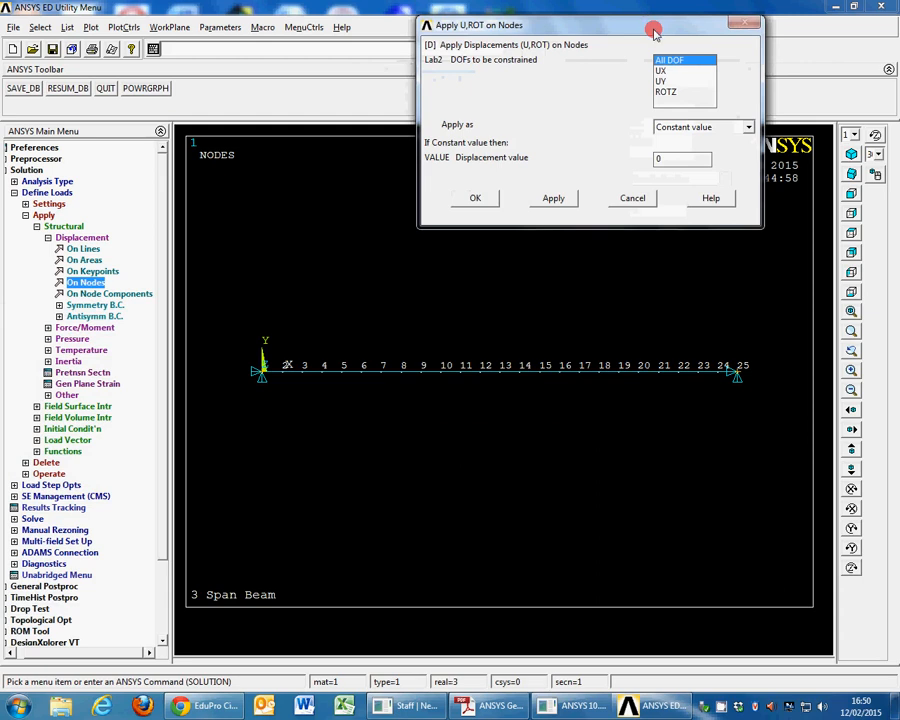
pyautogui.click(667, 62)
pyautogui.click(699, 62)
pyautogui.click(667, 93)
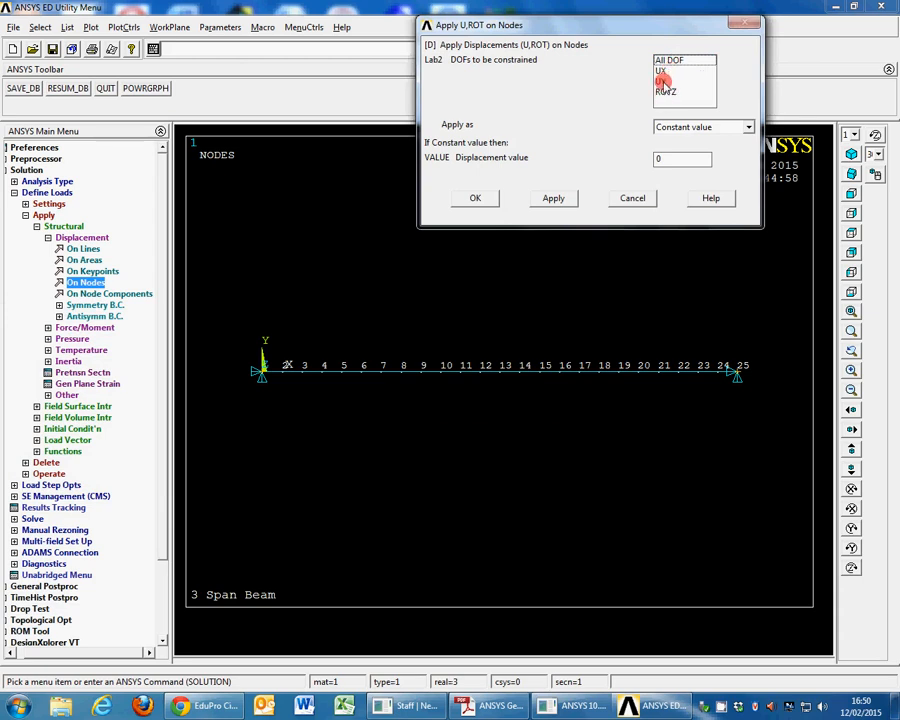
pyautogui.click(661, 81)
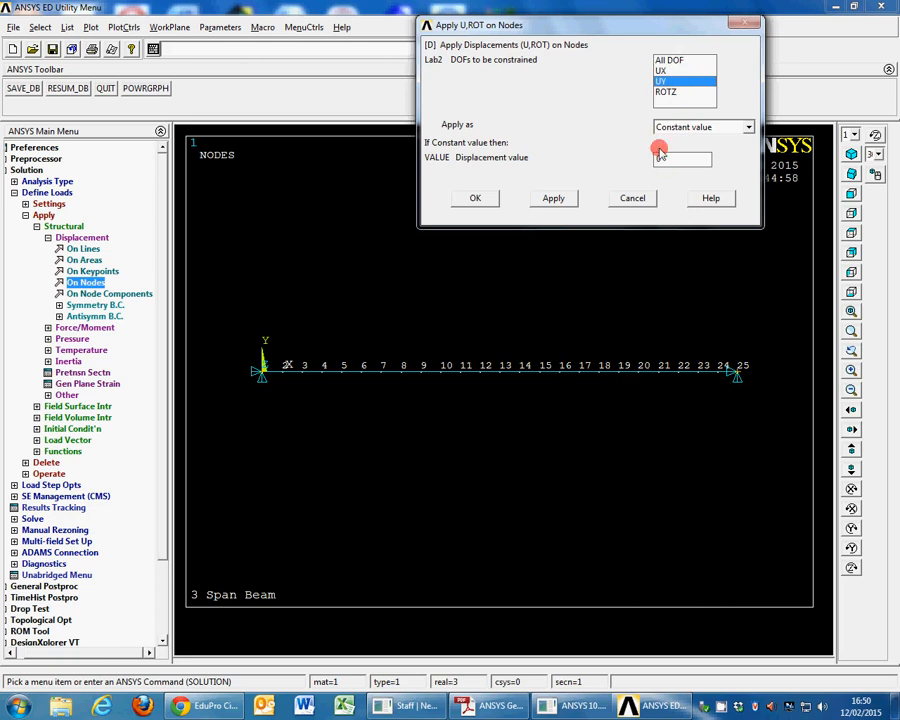
pyautogui.click(530, 197)
pyautogui.click(488, 200)
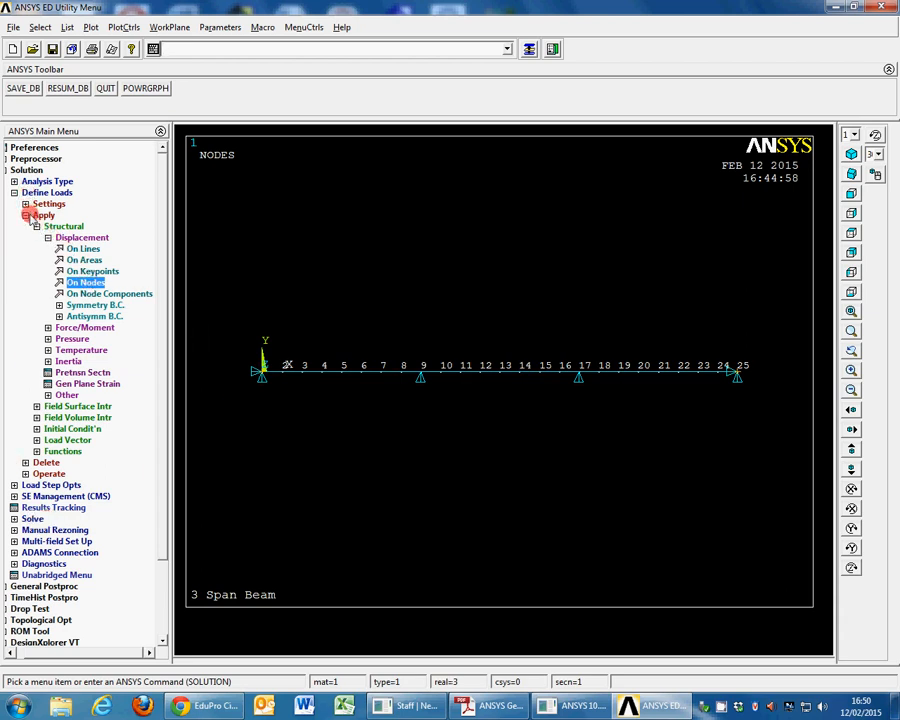
# Apply a beam pressure with load key 1 and 15000 at nodes I and J to elements 1 to 8 of the first span
pyautogui.click(48, 237)
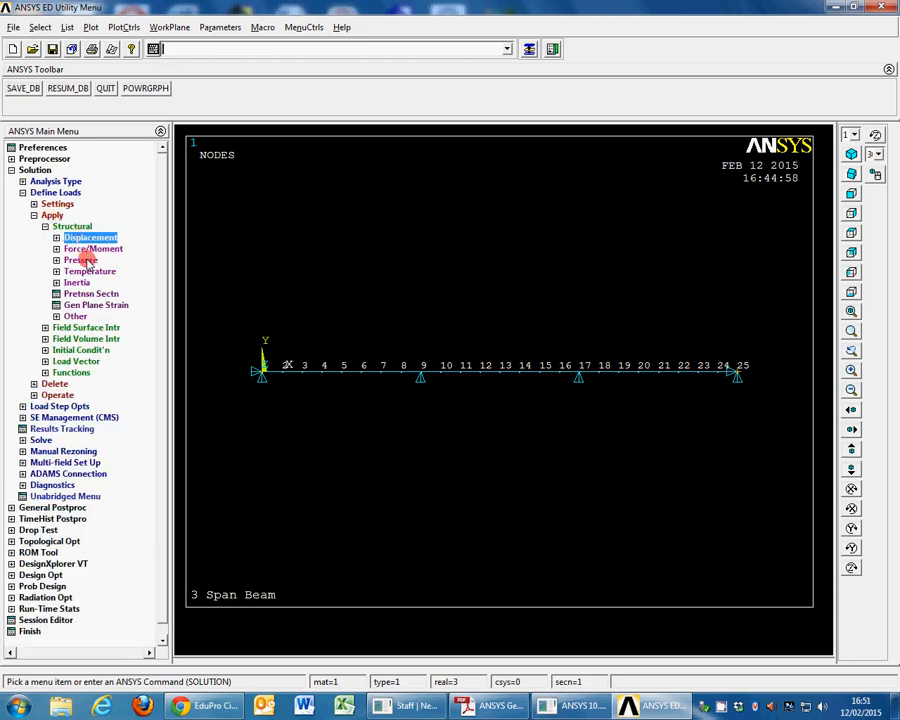
pyautogui.click(82, 259)
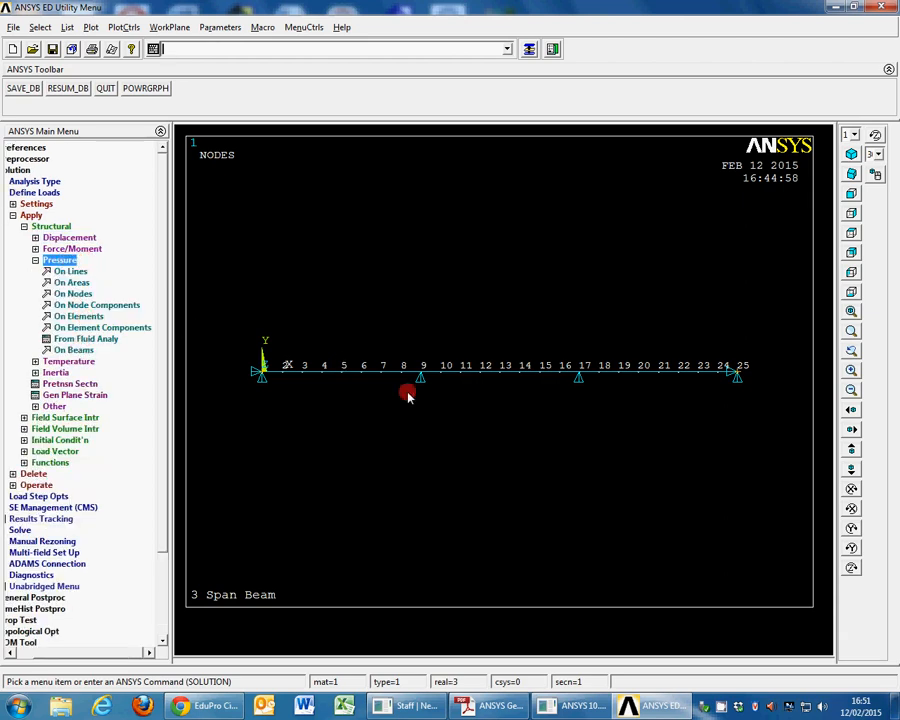
pyautogui.click(84, 351)
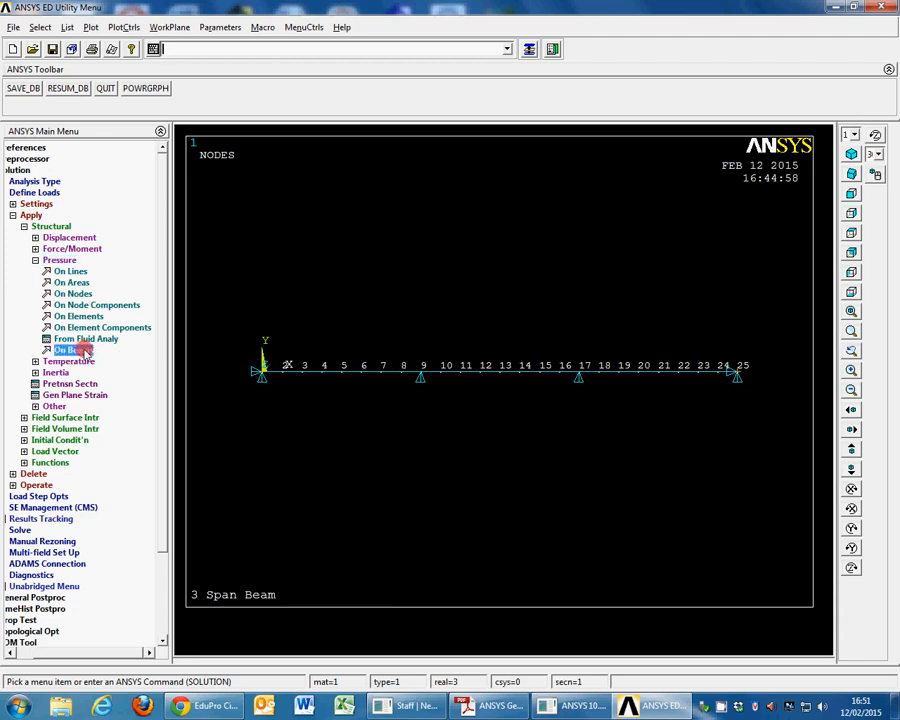
pyautogui.moveTo(94, 320); pyautogui.dragTo(133, 189)
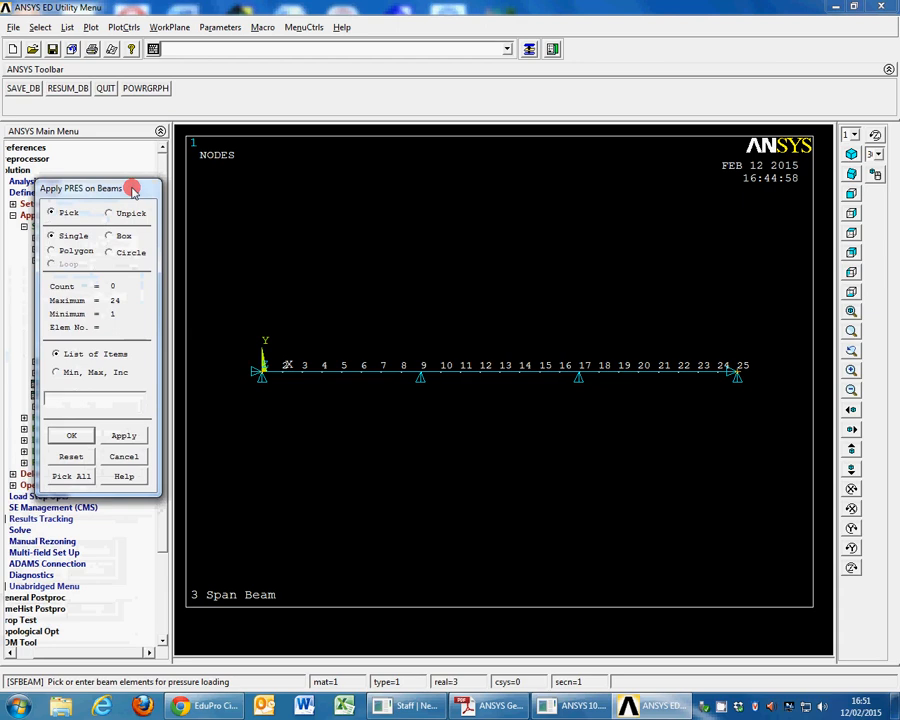
pyautogui.click(276, 373)
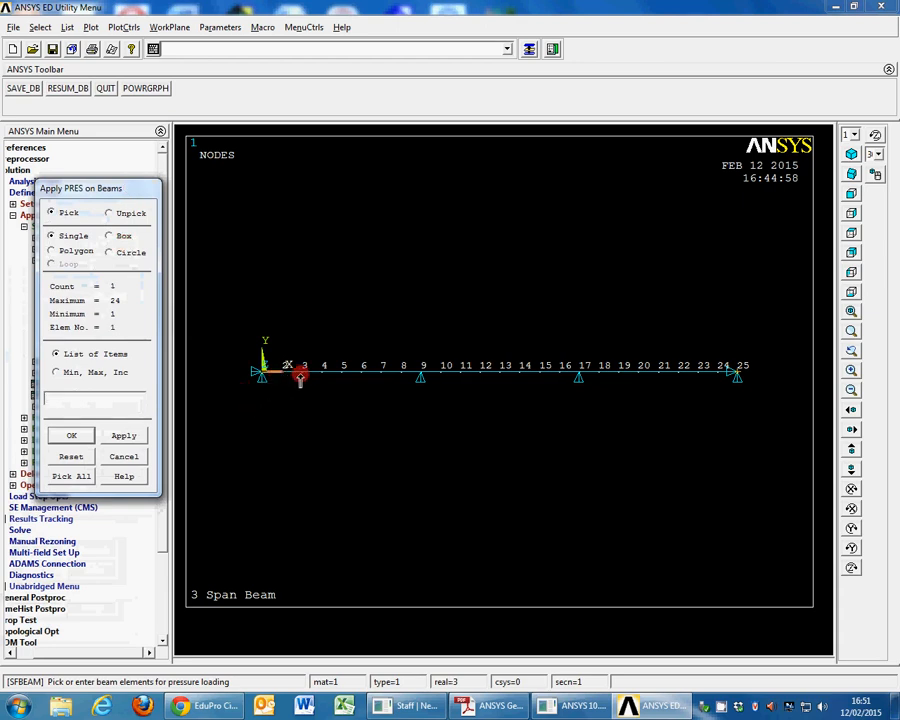
pyautogui.click(314, 374)
pyautogui.click(330, 374)
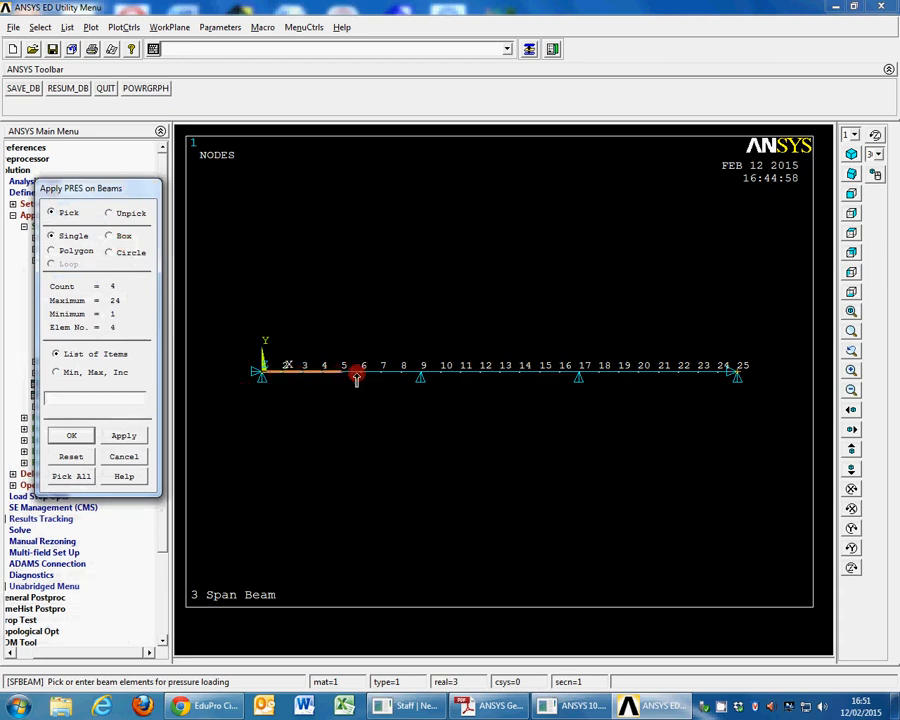
pyautogui.click(373, 374)
pyautogui.click(393, 374)
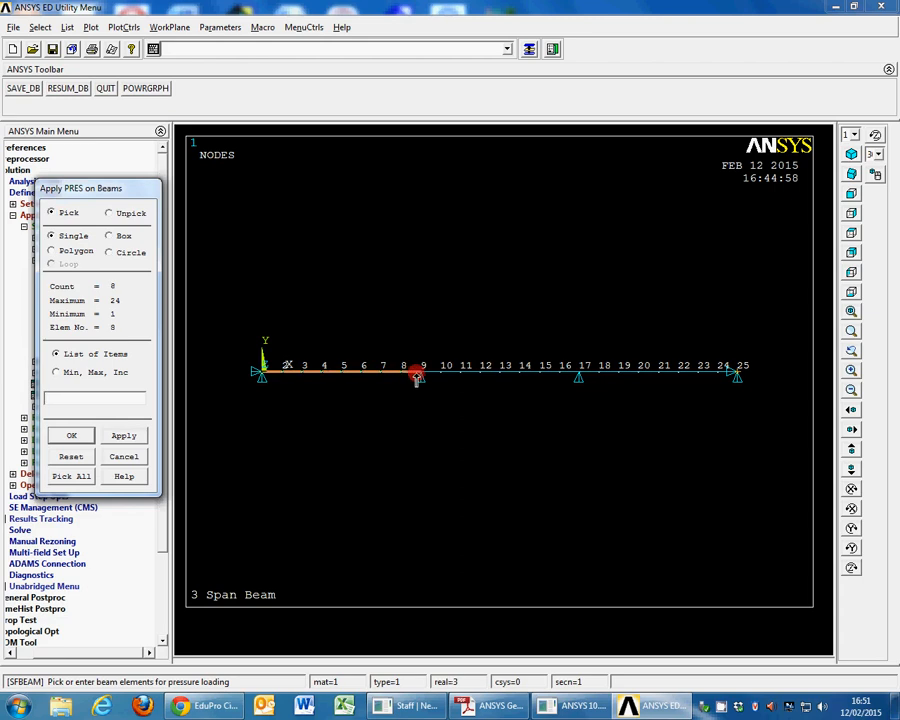
pyautogui.click(66, 434)
pyautogui.moveTo(516, 236); pyautogui.dragTo(521, 42)
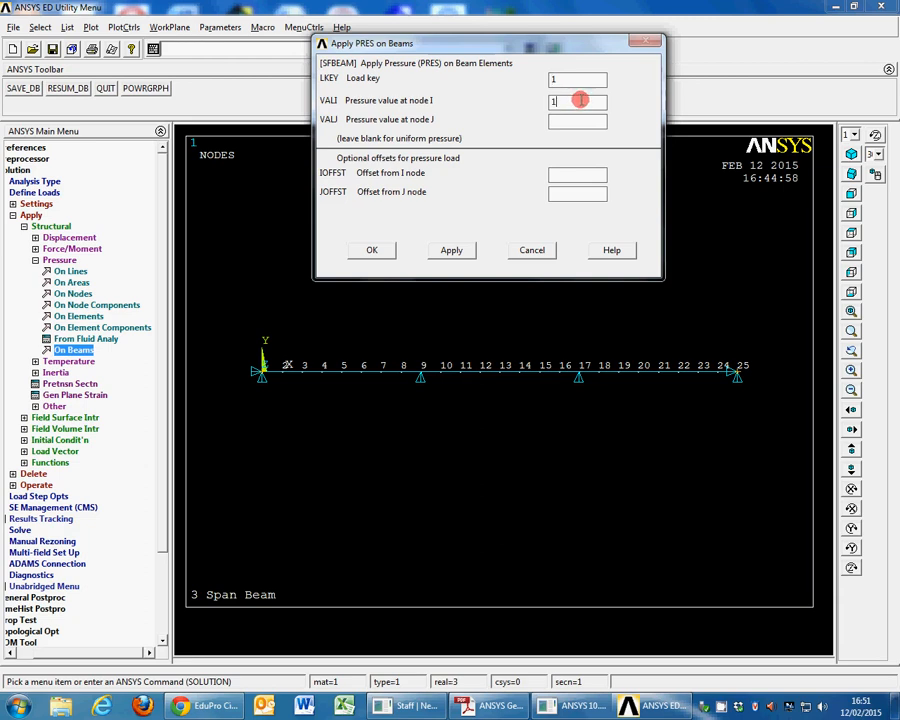
pyautogui.click(576, 121)
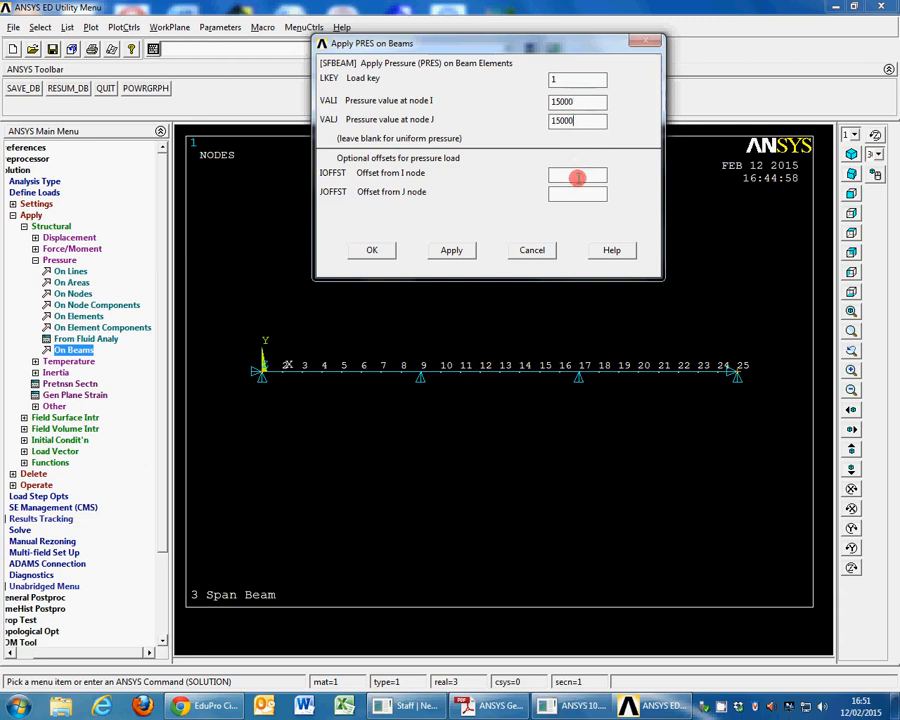
pyautogui.click(371, 250)
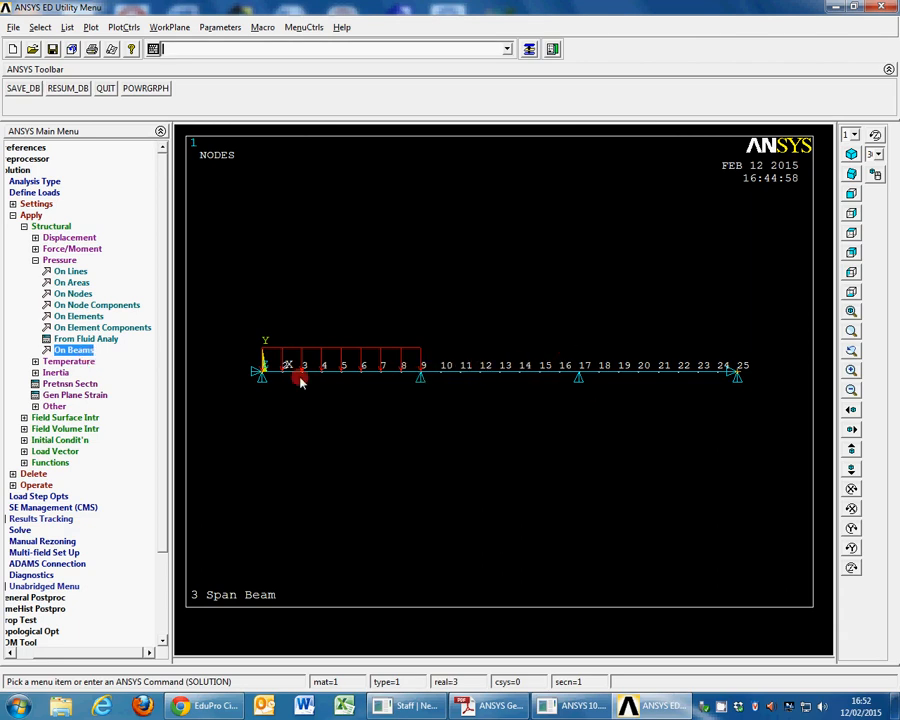
# Apply a beam pressure with load key 1 and 30000 at nodes I and J to all elements of the middle span between nodes 9 and 17
pyautogui.click(62, 349)
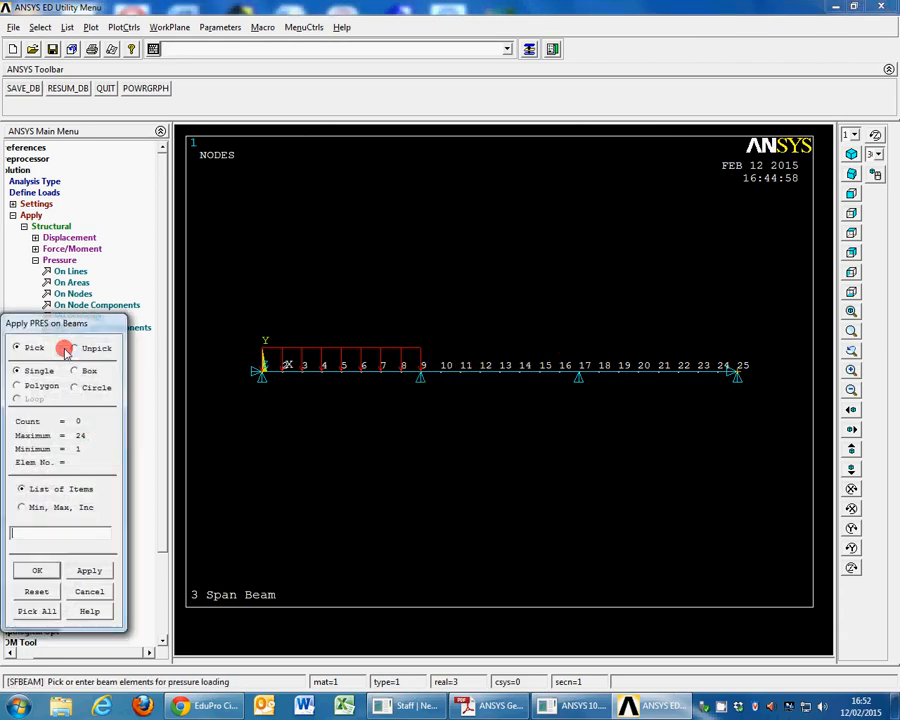
pyautogui.click(456, 375)
pyautogui.click(470, 374)
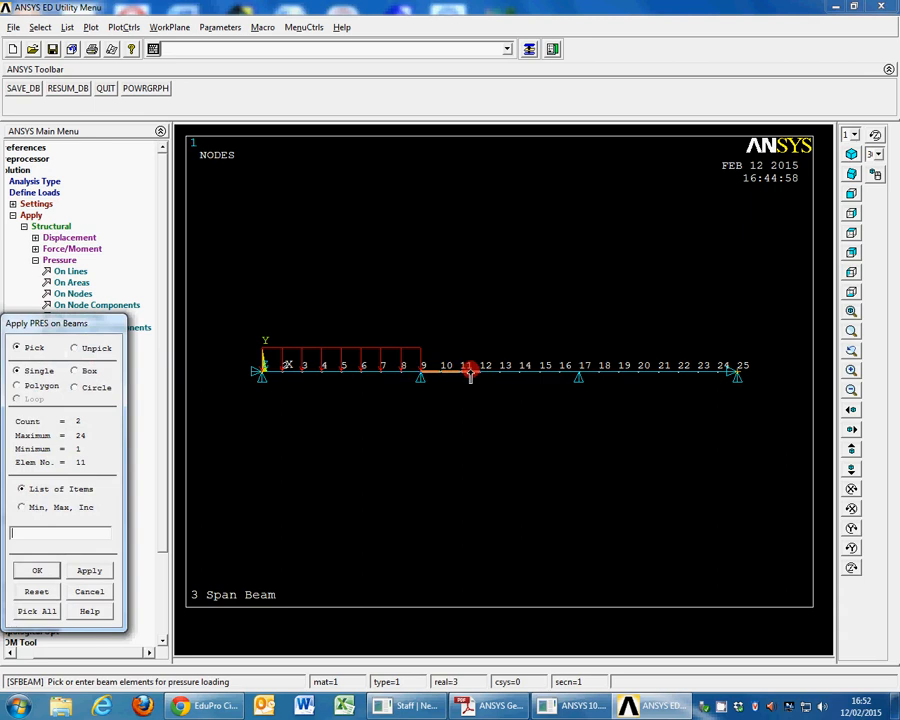
pyautogui.click(497, 376)
pyautogui.click(520, 374)
pyautogui.click(538, 372)
pyautogui.click(555, 373)
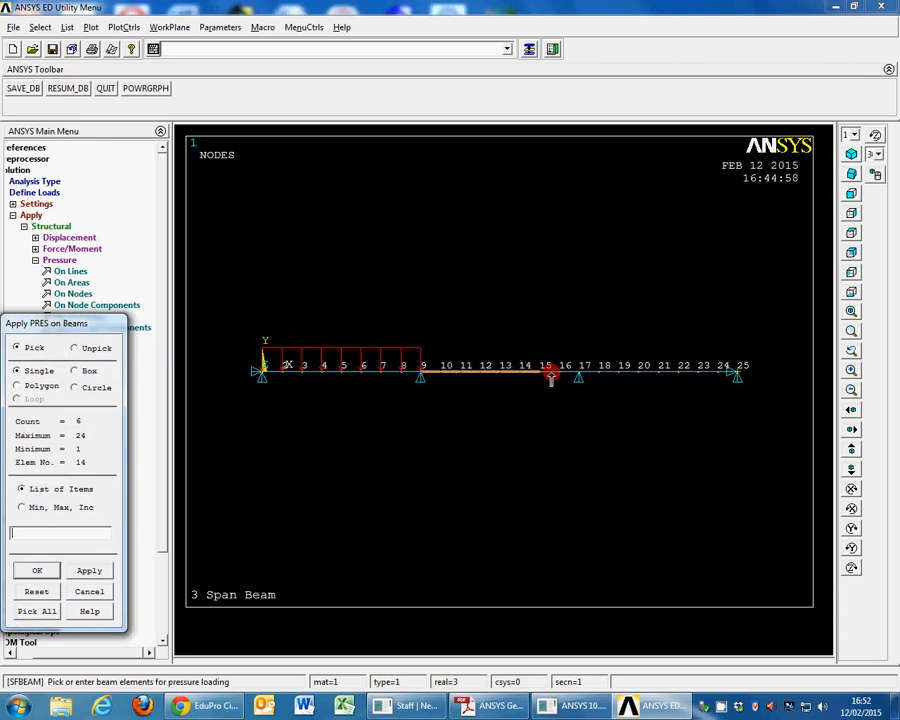
pyautogui.click(573, 370)
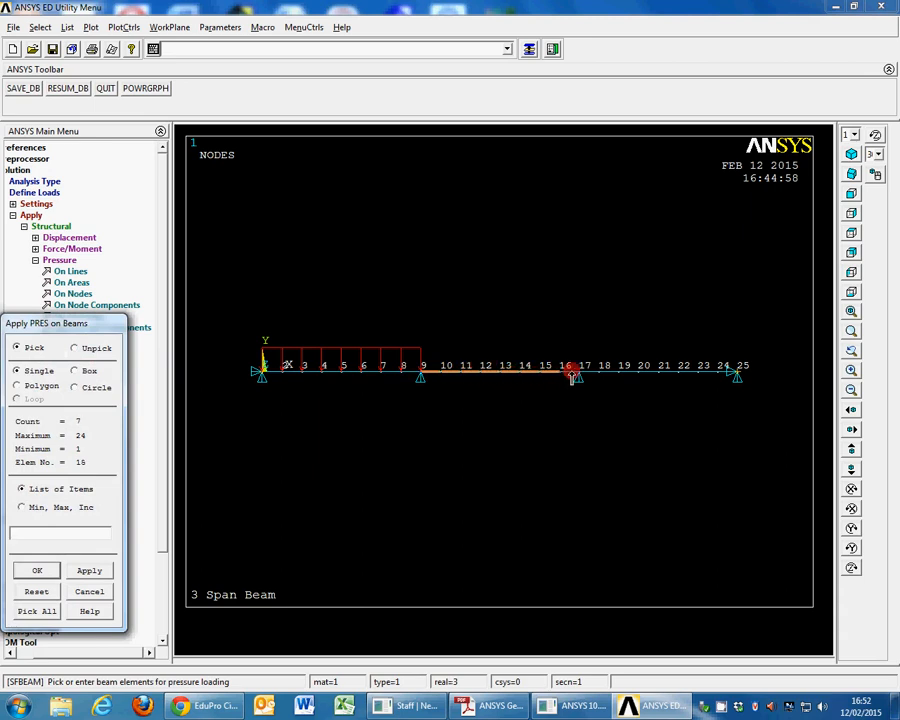
pyautogui.click(34, 572)
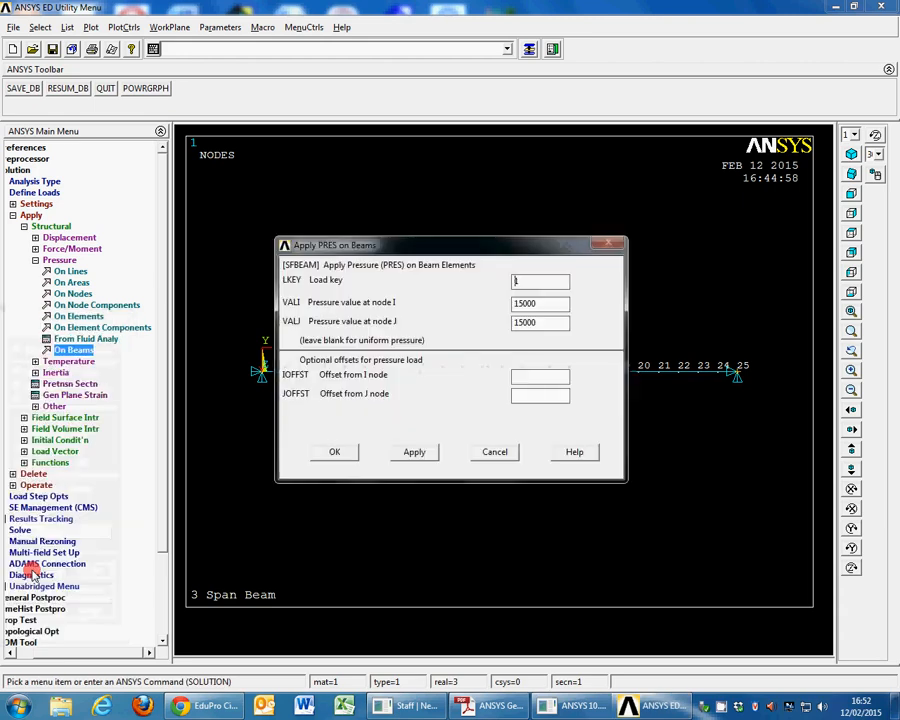
pyautogui.moveTo(506, 304); pyautogui.dragTo(521, 303)
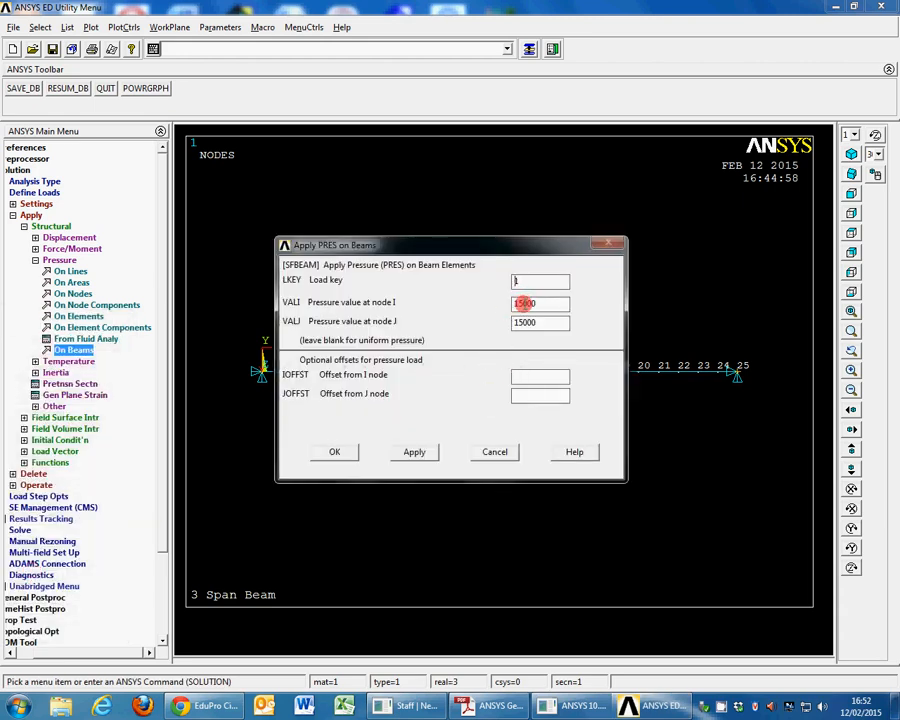
pyautogui.click(524, 303)
pyautogui.click(522, 377)
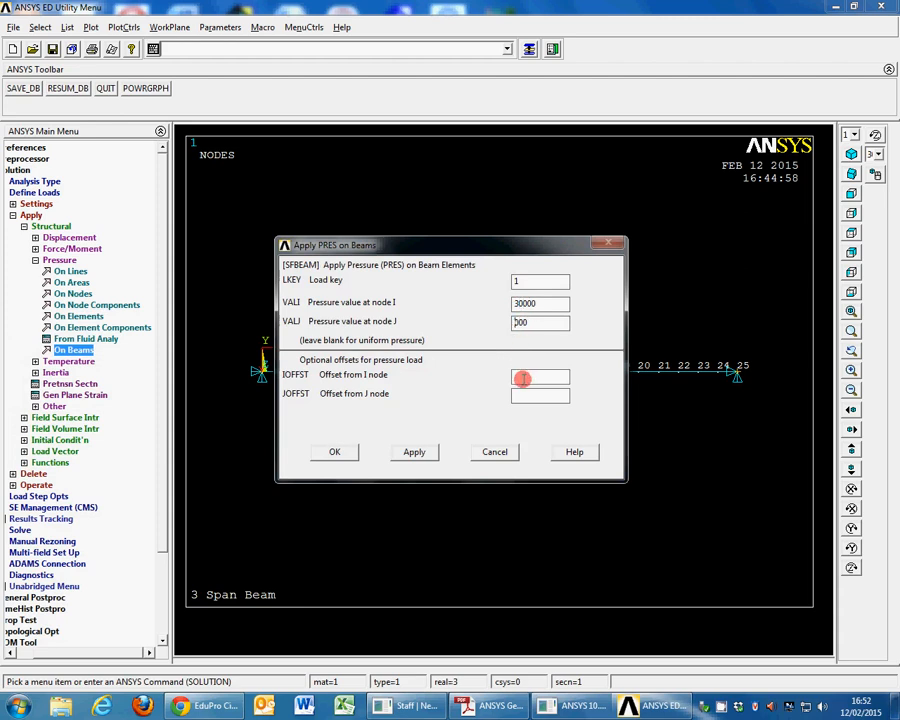
pyautogui.write('300')
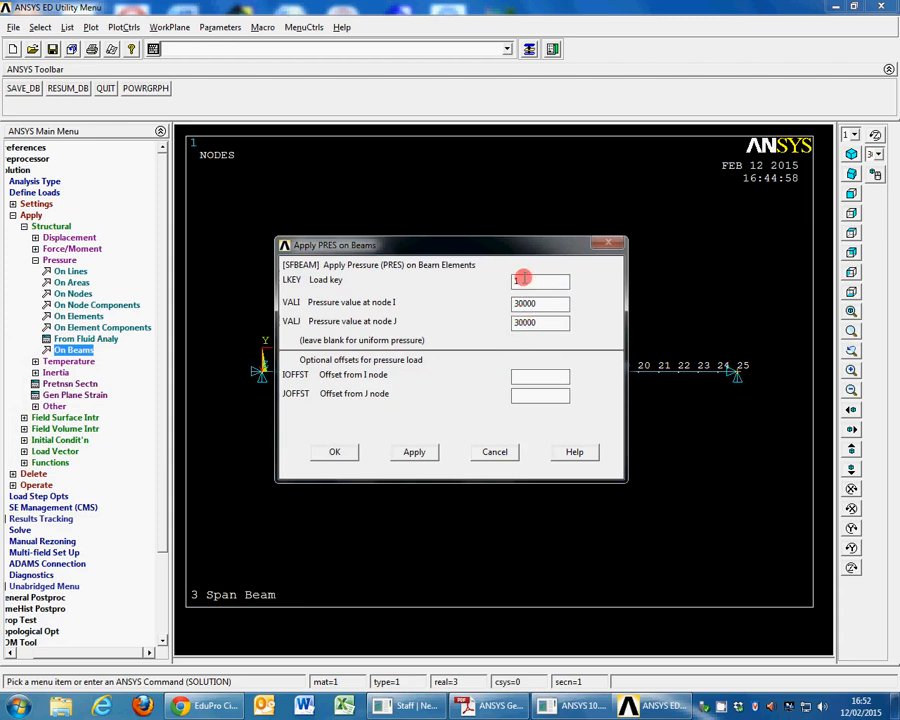
pyautogui.click(521, 282)
pyautogui.click(340, 452)
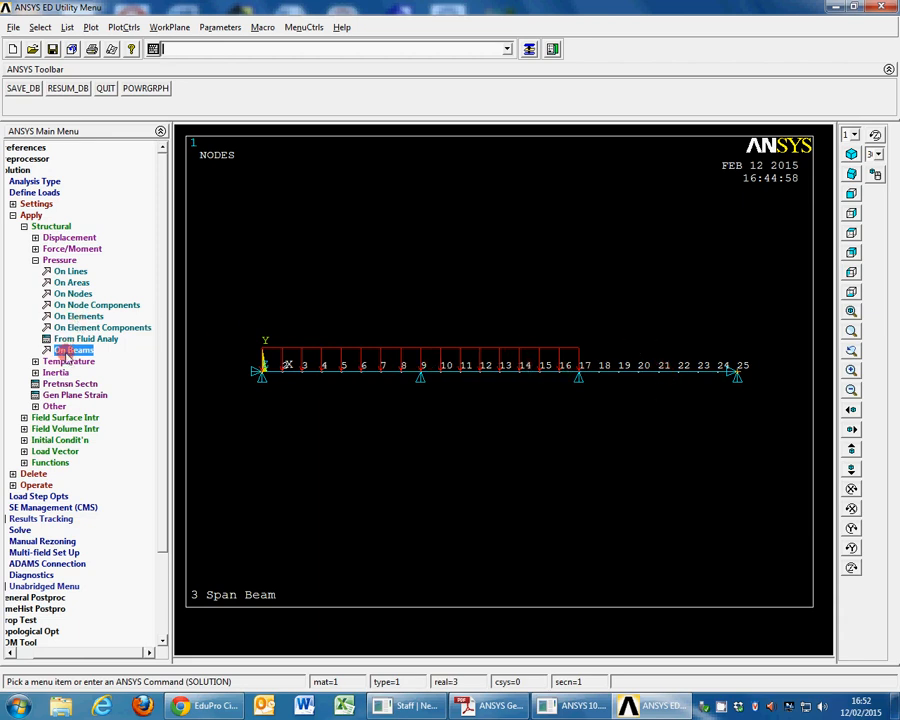
# Apply an FY force with a constant value of -6000 to node 21 in the third span
pyautogui.click(56, 248)
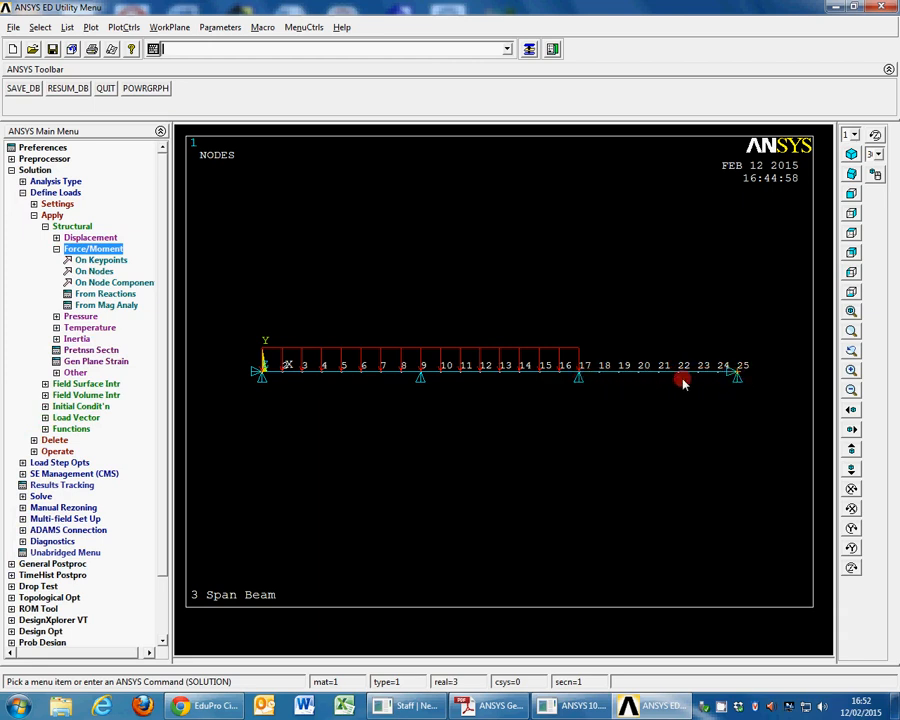
pyautogui.click(95, 271)
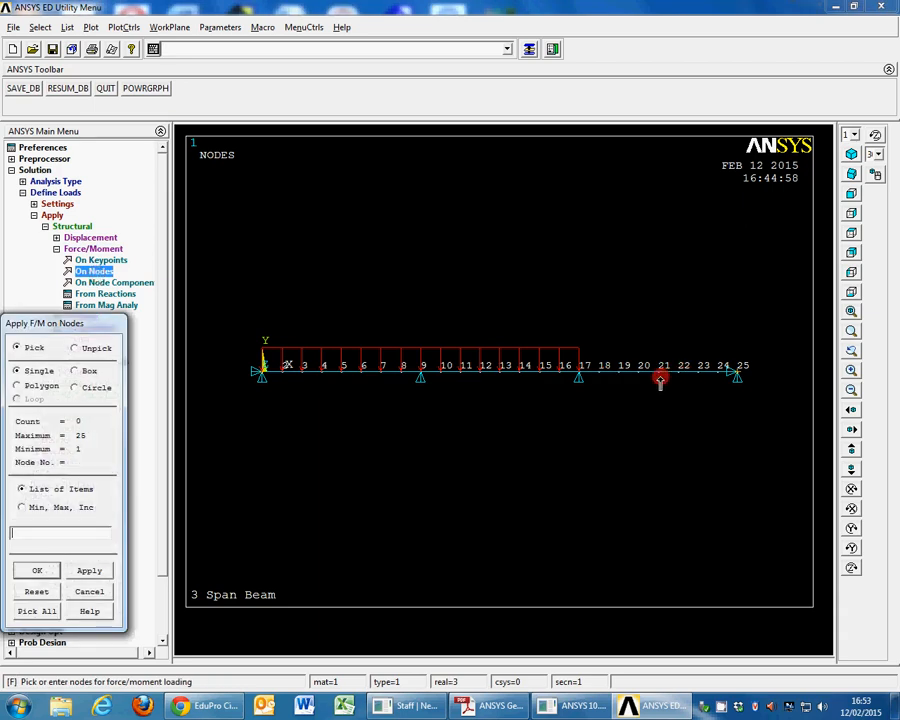
pyautogui.click(660, 377)
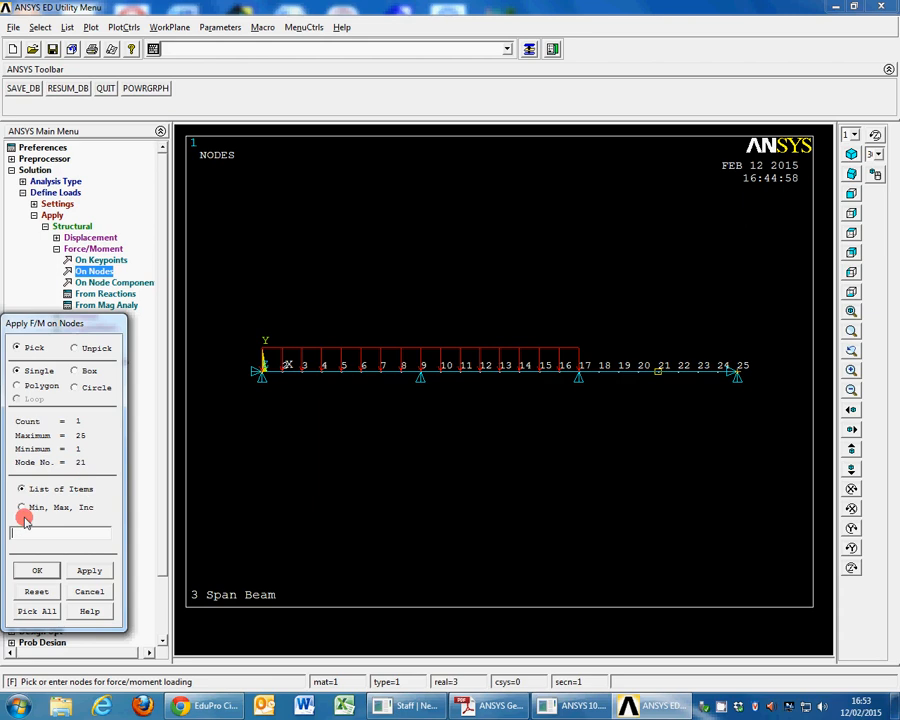
pyautogui.click(36, 570)
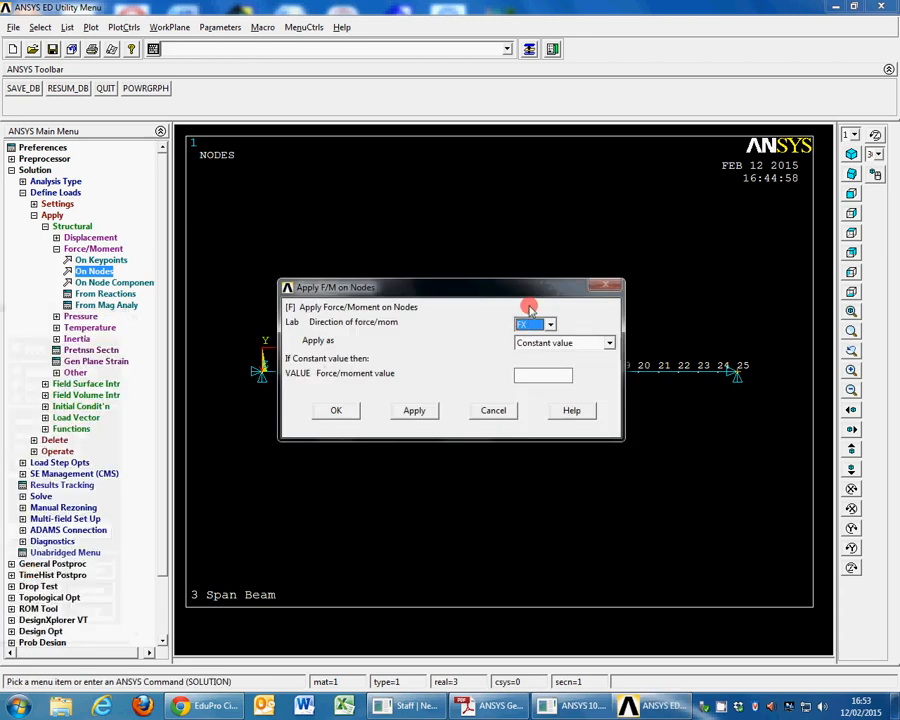
pyautogui.moveTo(528, 289); pyautogui.dragTo(543, 107)
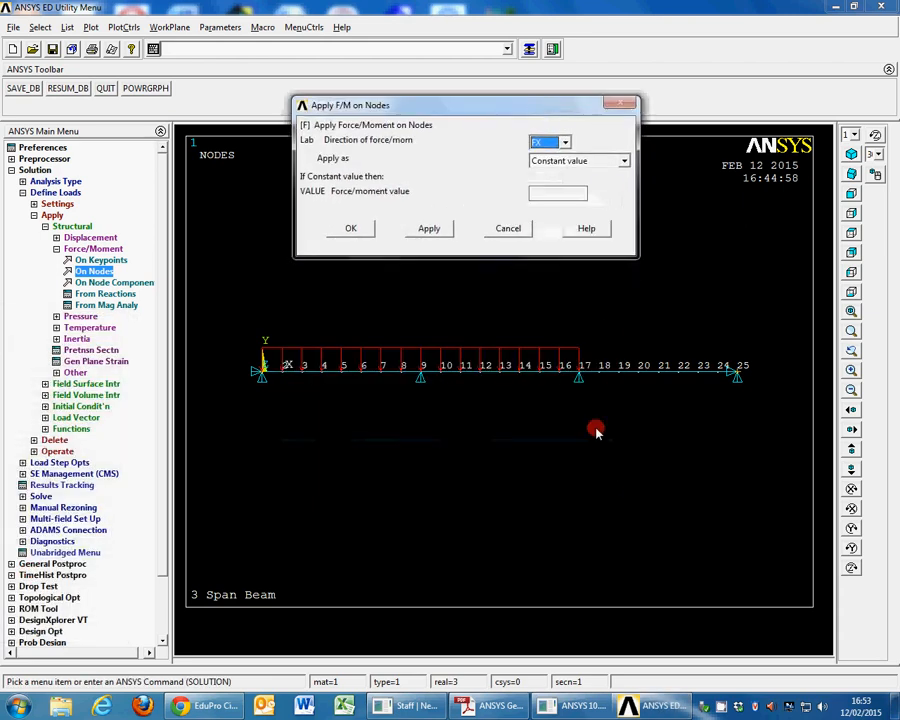
pyautogui.click(564, 142)
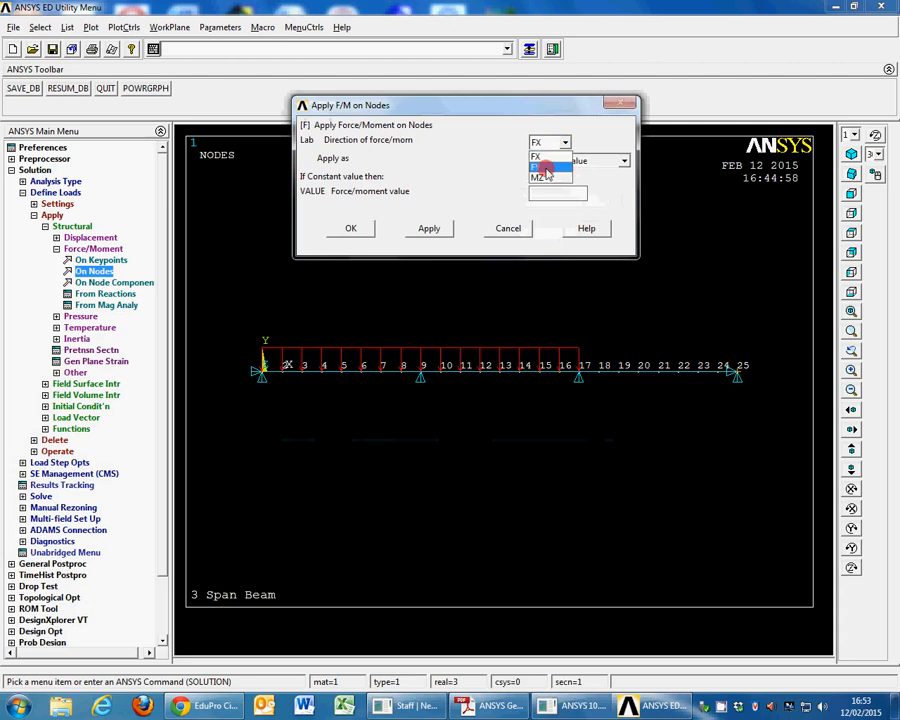
pyautogui.click(545, 168)
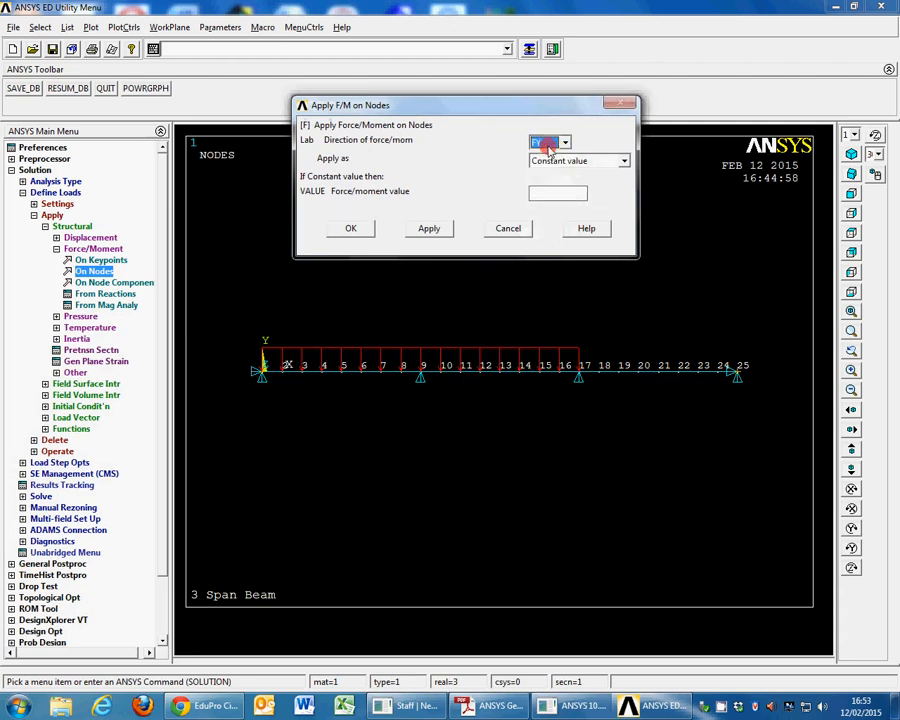
pyautogui.click(561, 194)
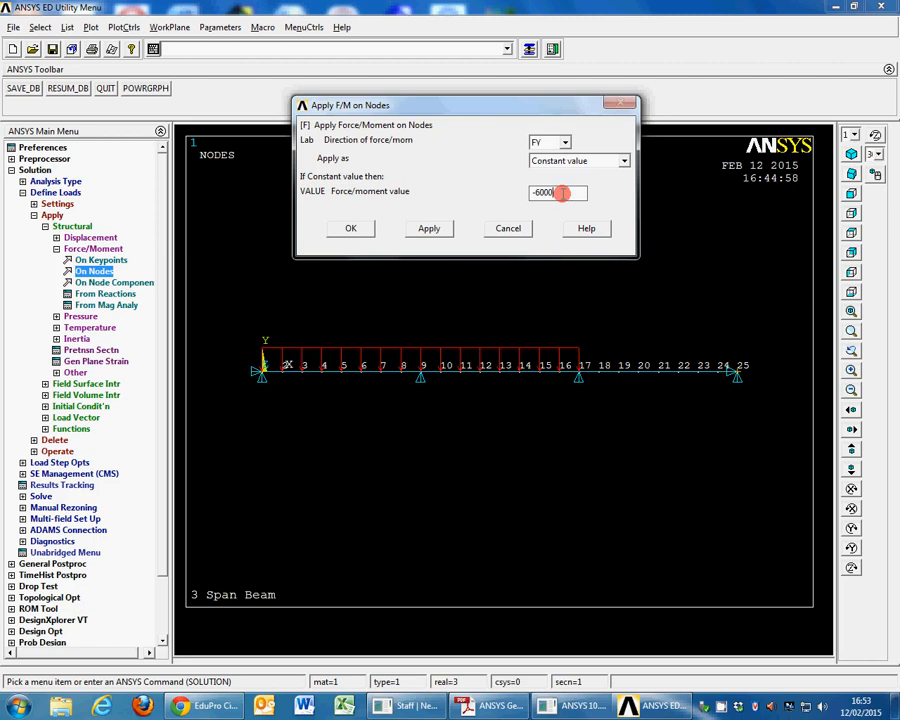
pyautogui.click(353, 230)
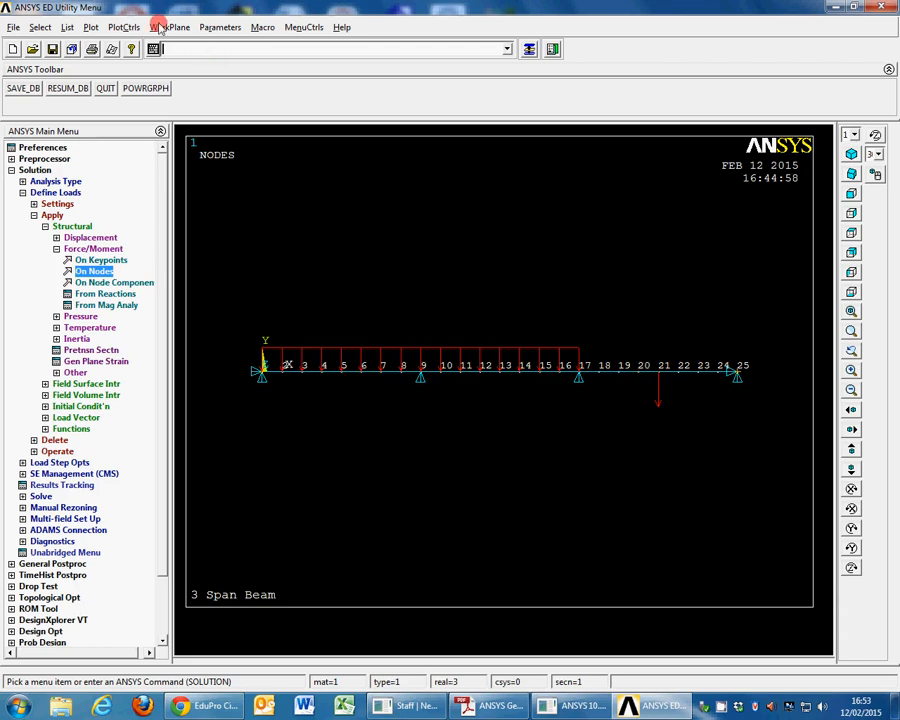
# Turn on the display of element shapes from real constants with a multiplier of 1, and plot the elements
pyautogui.click(124, 27)
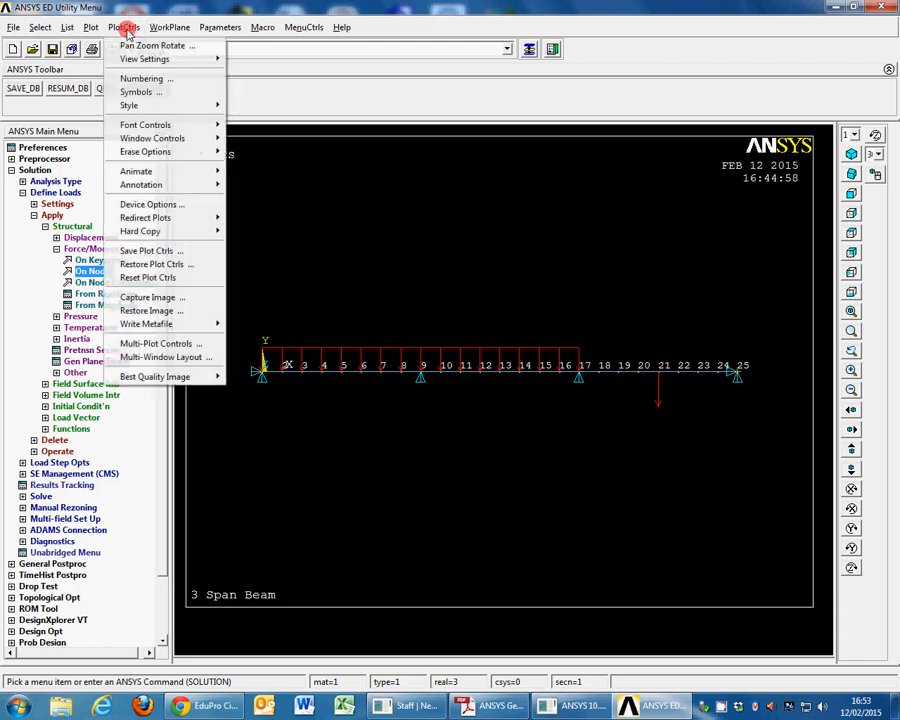
pyautogui.moveTo(149, 105)
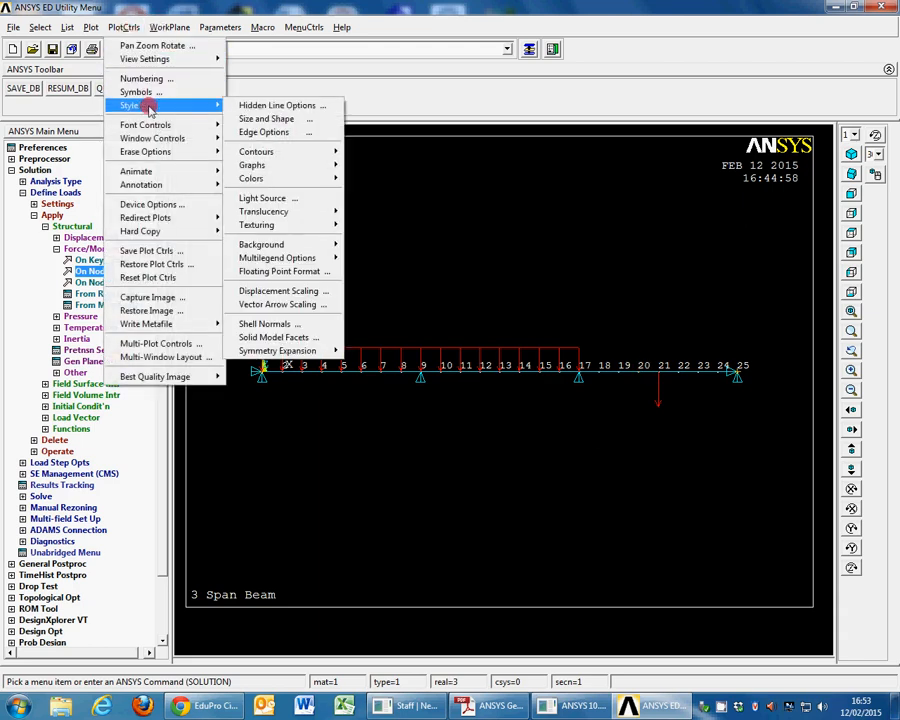
pyautogui.click(263, 120)
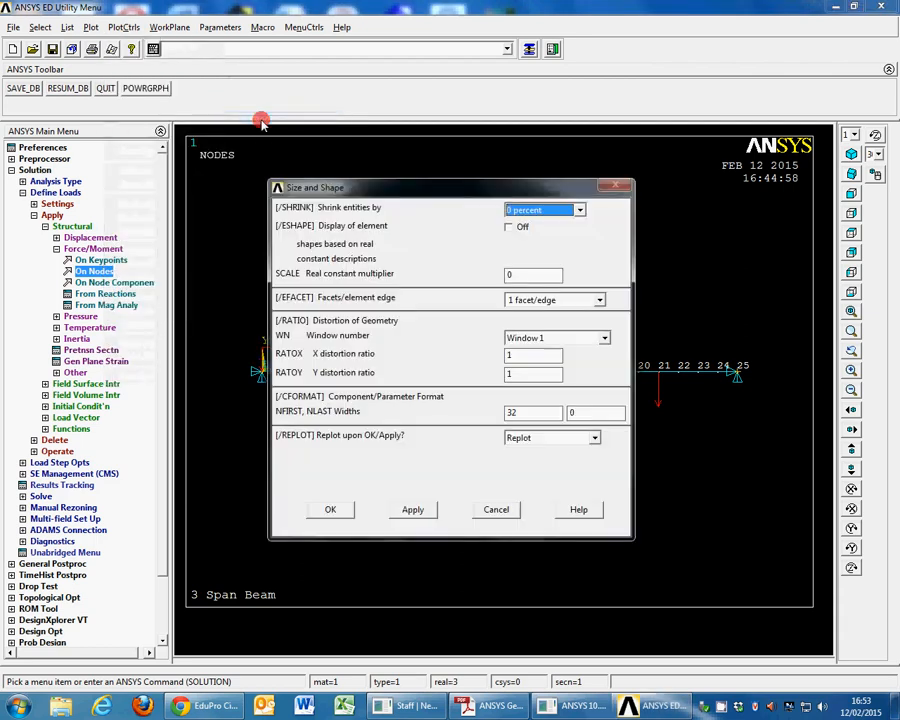
pyautogui.moveTo(482, 180); pyautogui.dragTo(487, 148)
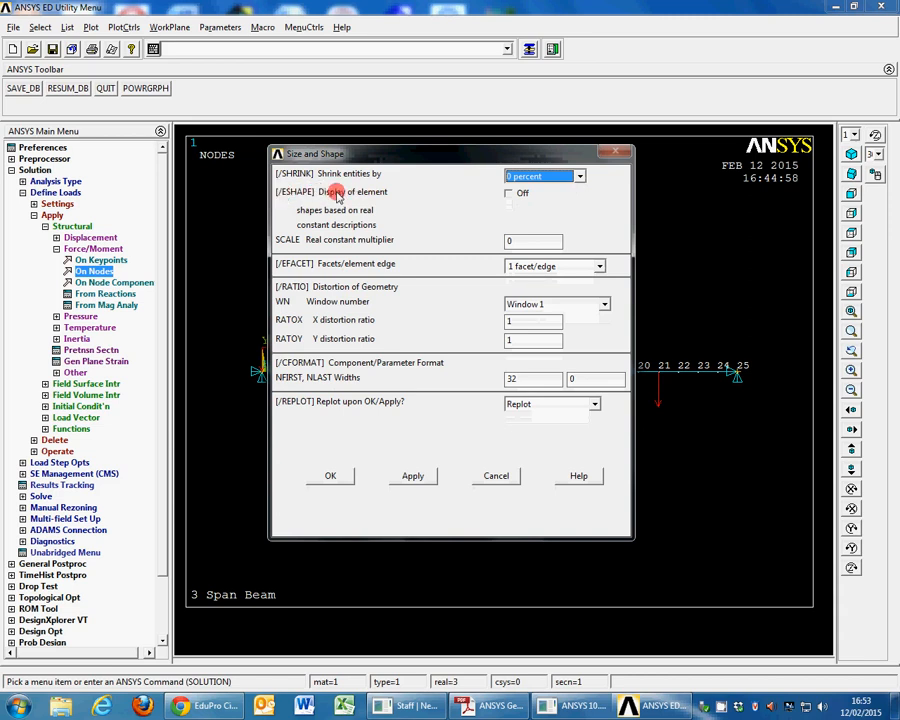
pyautogui.click(510, 195)
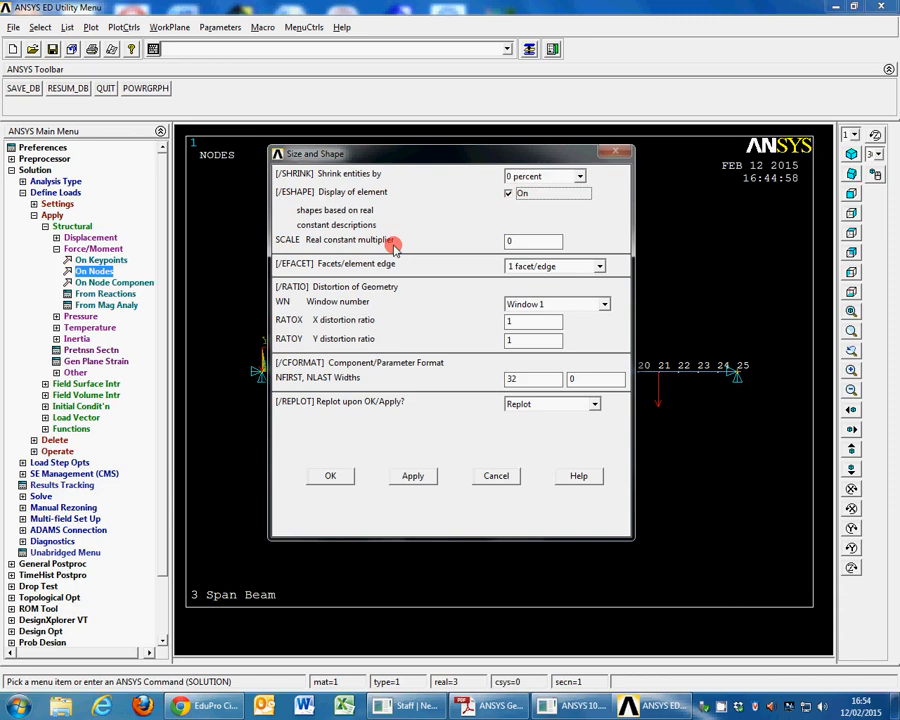
pyautogui.click(532, 243)
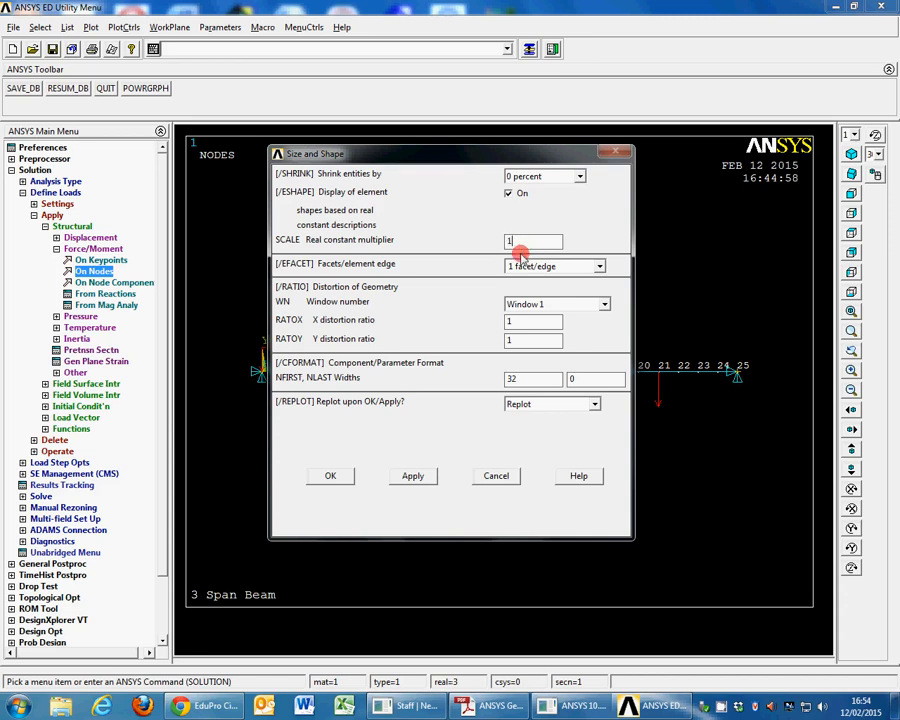
pyautogui.click(335, 477)
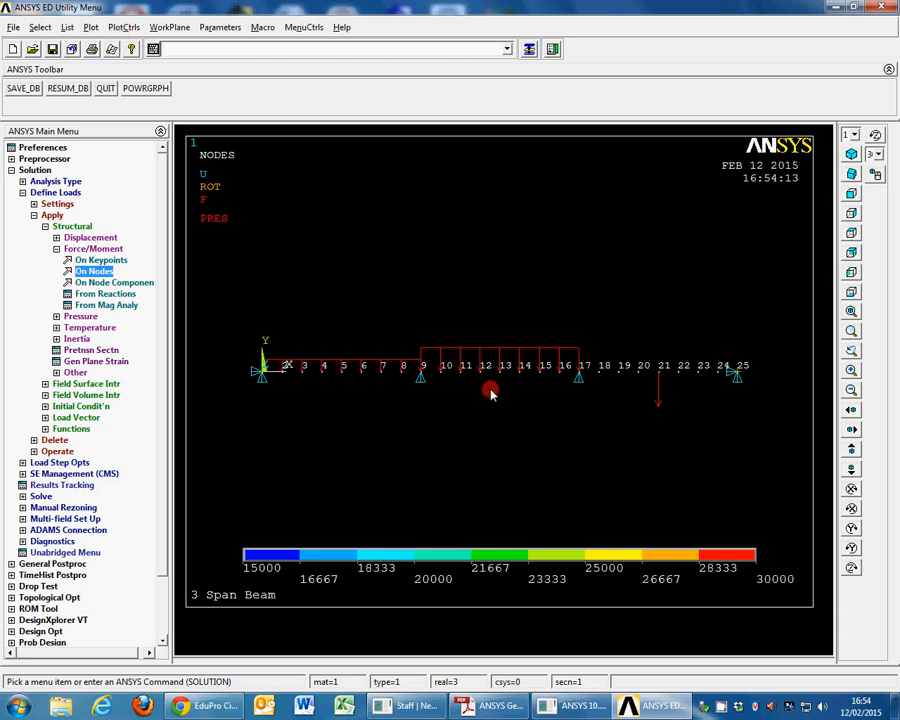
pyautogui.click(90, 27)
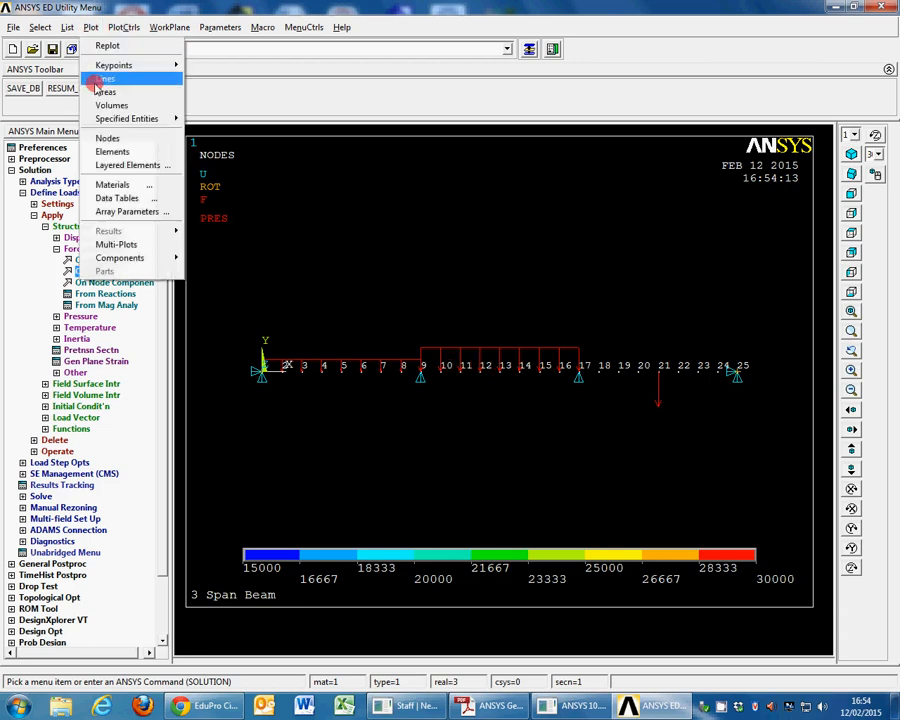
pyautogui.click(118, 151)
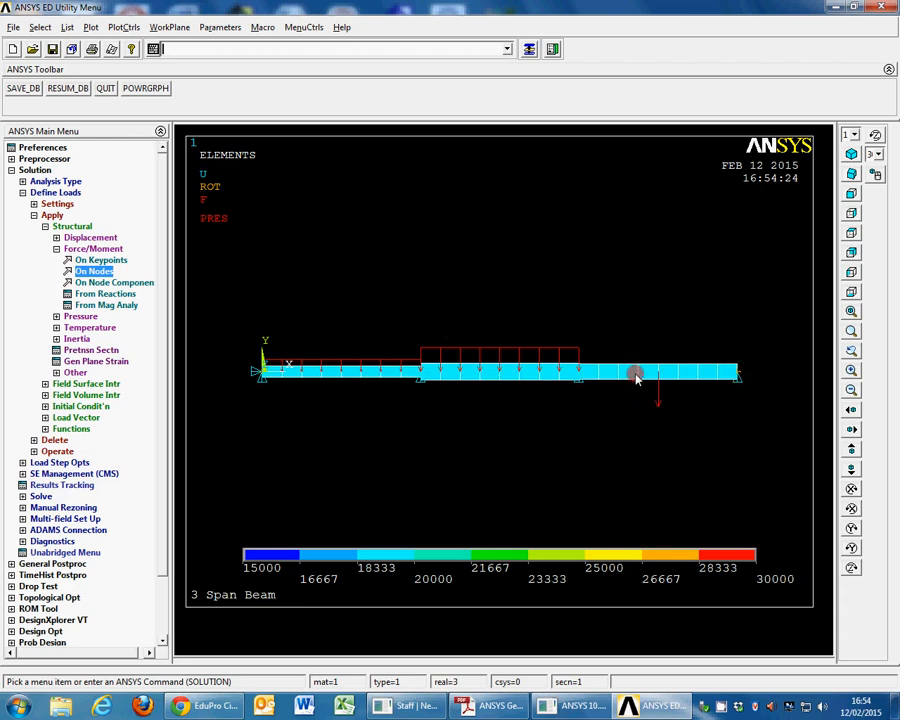
# Solve the current load step and close the solution note and the status listing
pyautogui.click(42, 496)
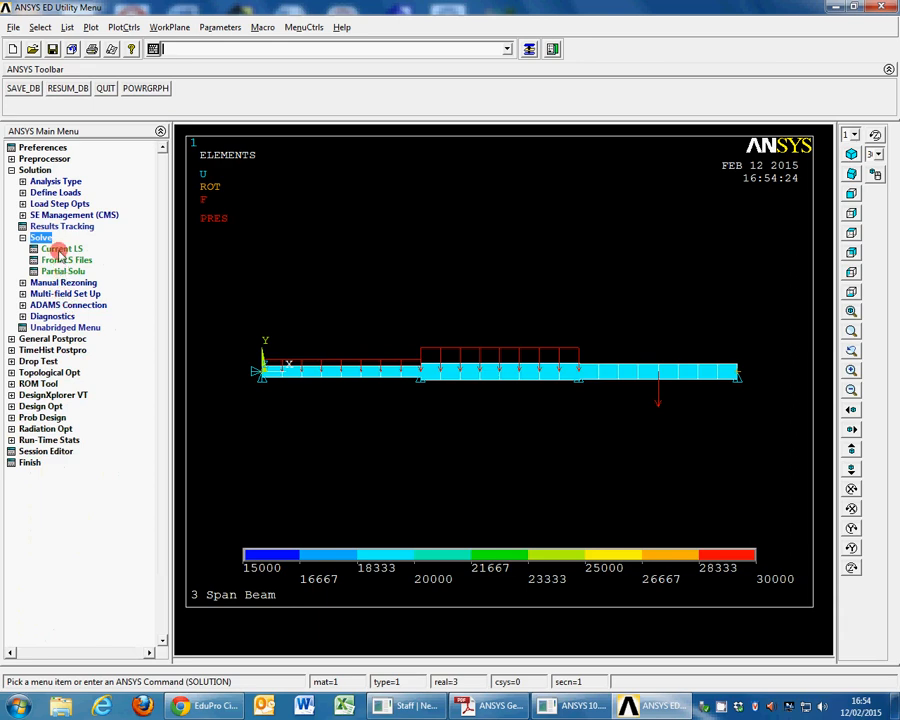
pyautogui.click(60, 249)
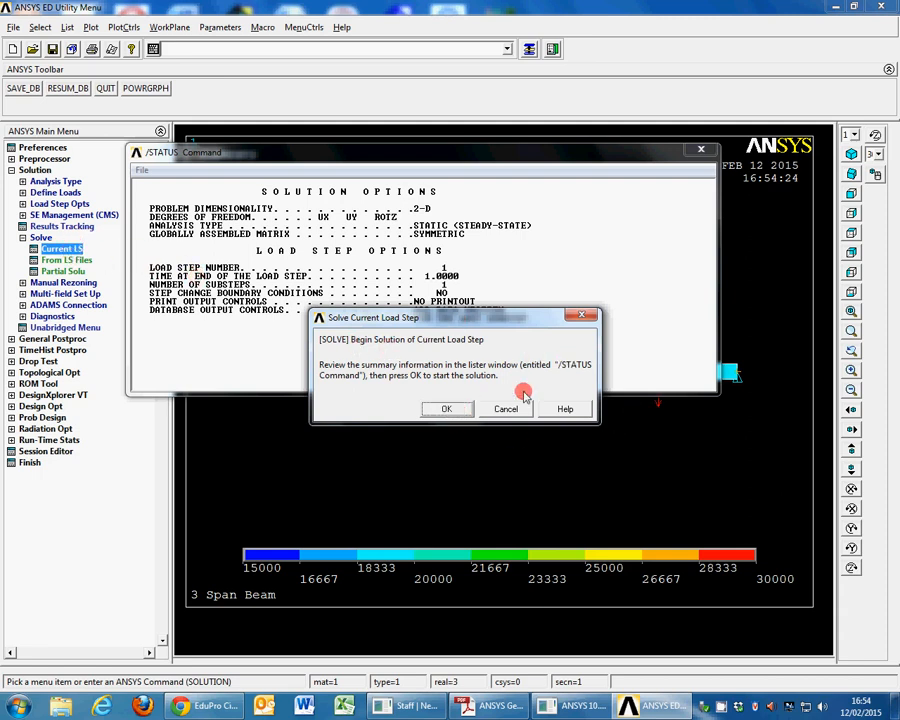
pyautogui.click(449, 409)
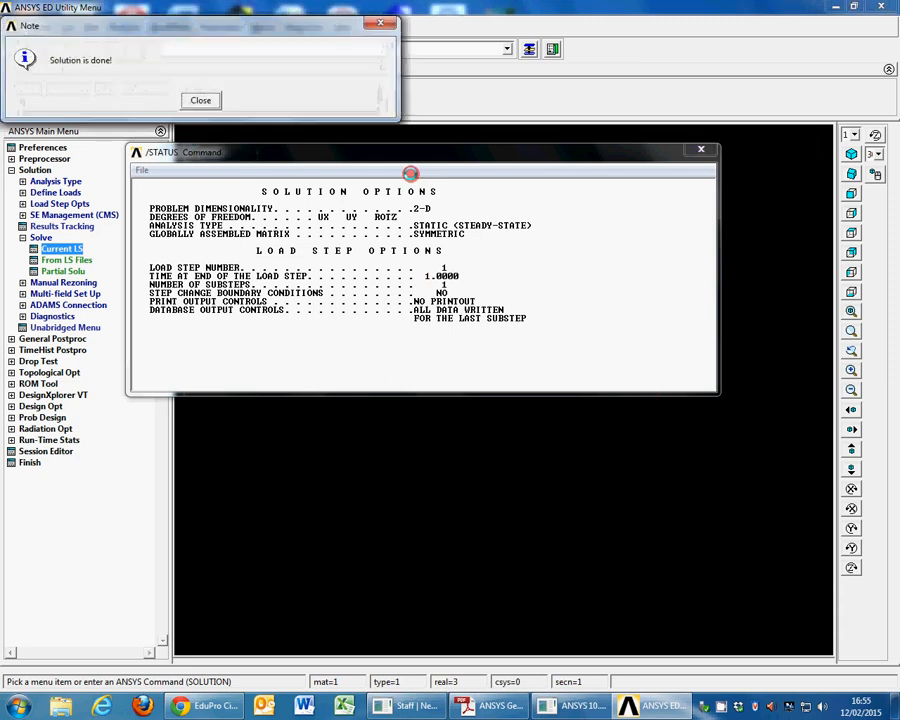
pyautogui.click(204, 103)
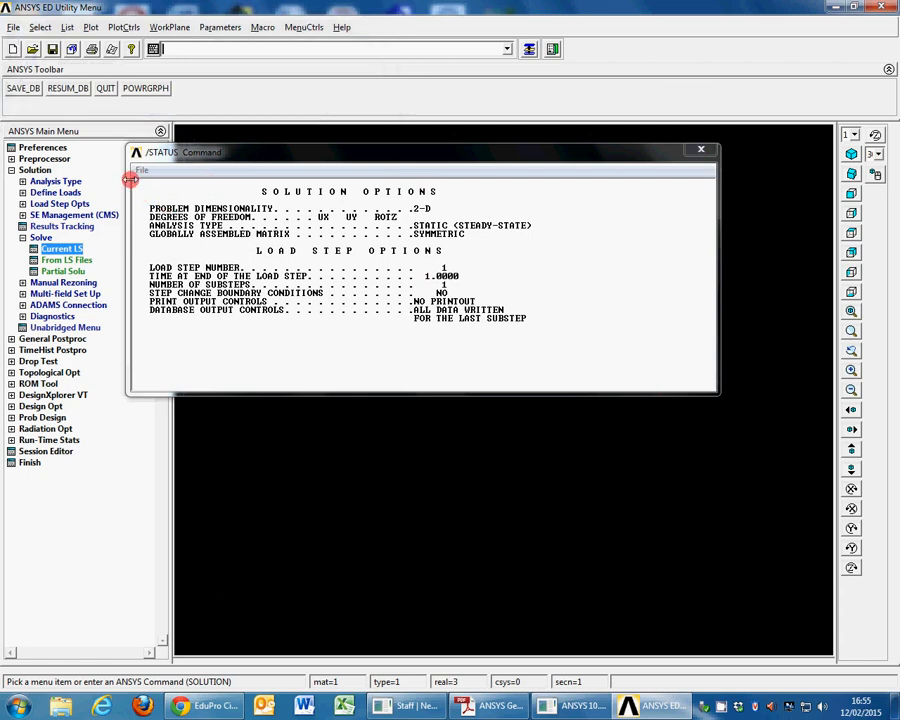
pyautogui.click(141, 170)
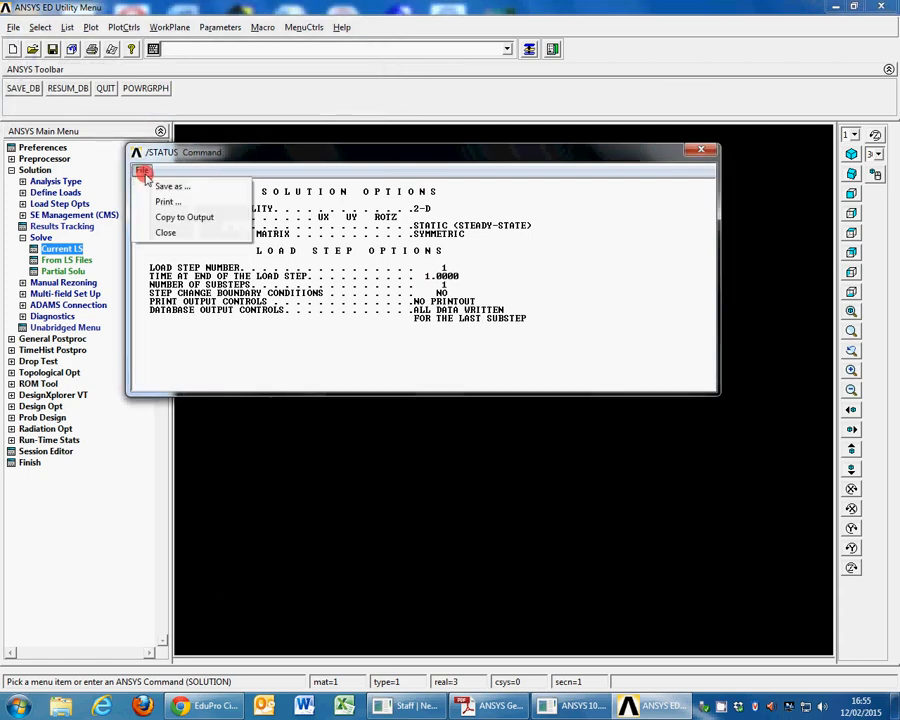
pyautogui.click(176, 233)
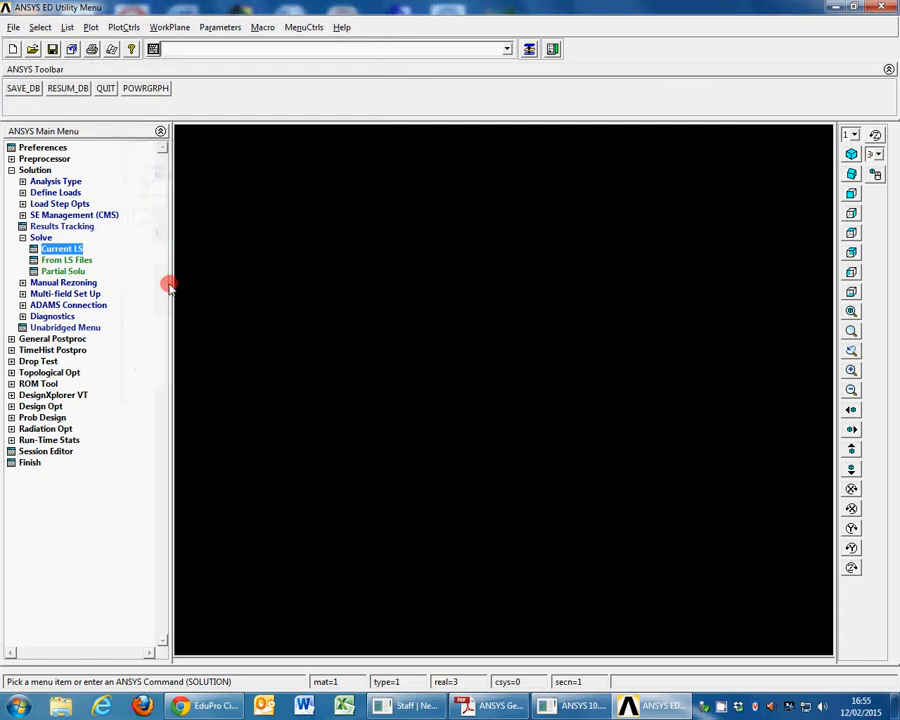
pyautogui.click(70, 248)
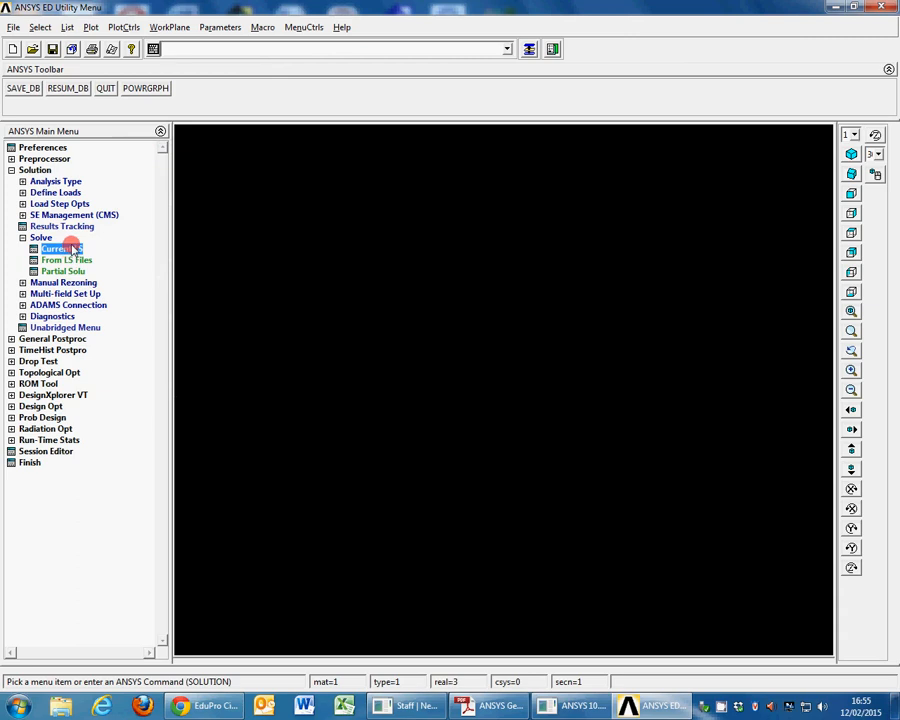
# Review the results summary of the solved data sets in the general postprocessor and close the listing
pyautogui.click(11, 170)
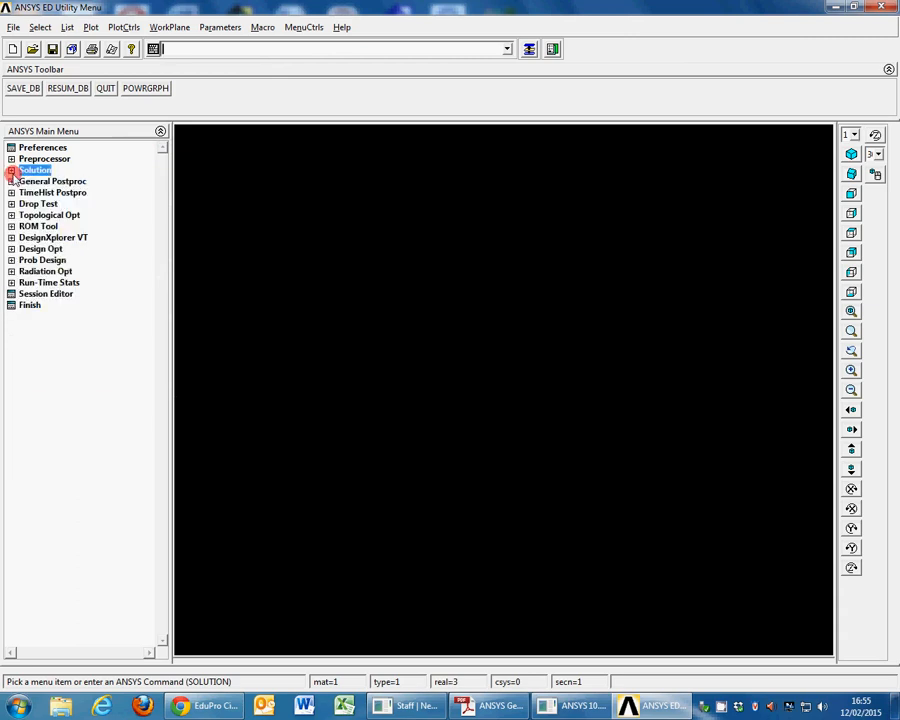
pyautogui.click(32, 182)
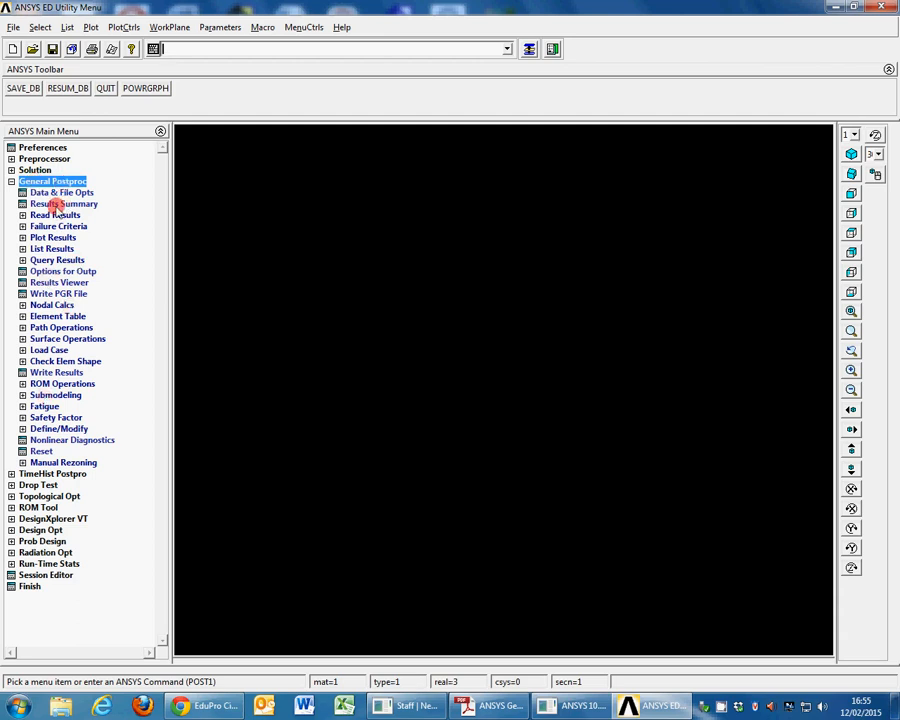
pyautogui.click(58, 204)
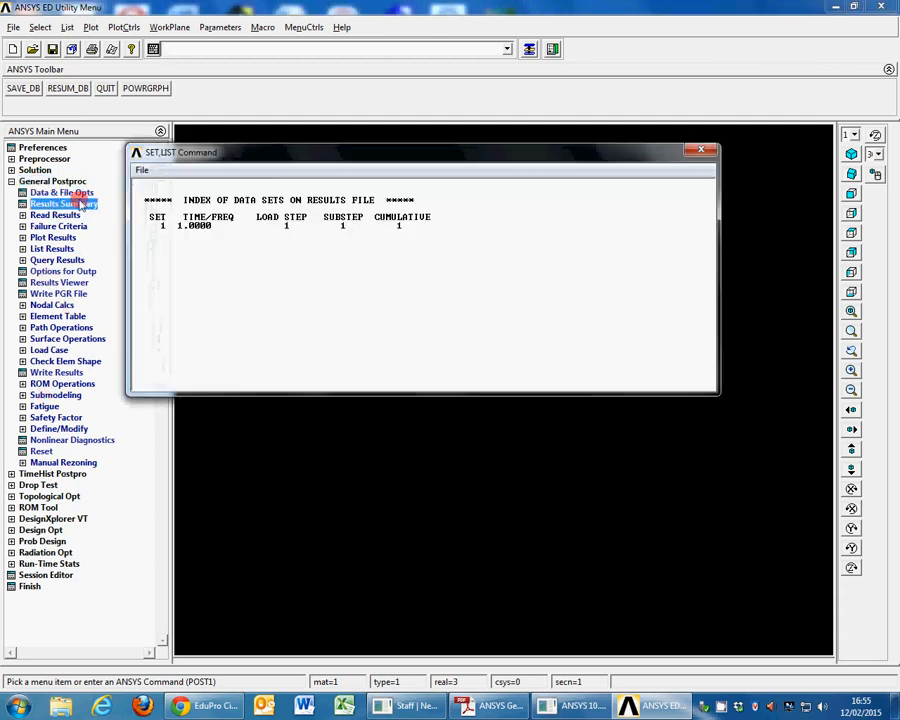
pyautogui.moveTo(305, 152); pyautogui.dragTo(374, 70)
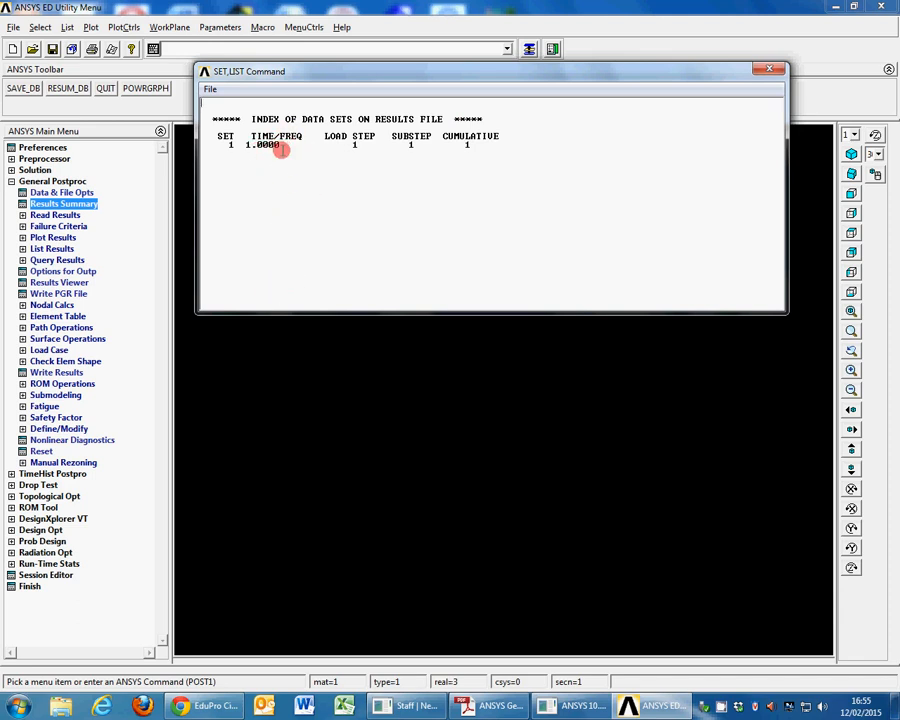
pyautogui.click(210, 90)
pyautogui.click(236, 150)
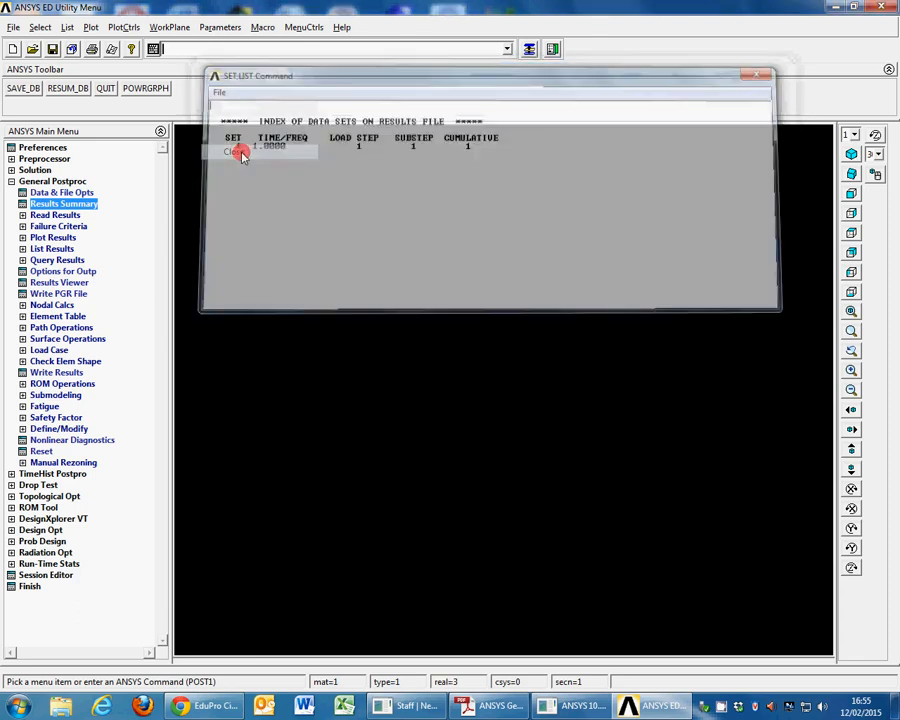
# Read the first results set and plot the deformed shape together with the undeformed beam
pyautogui.click(57, 215)
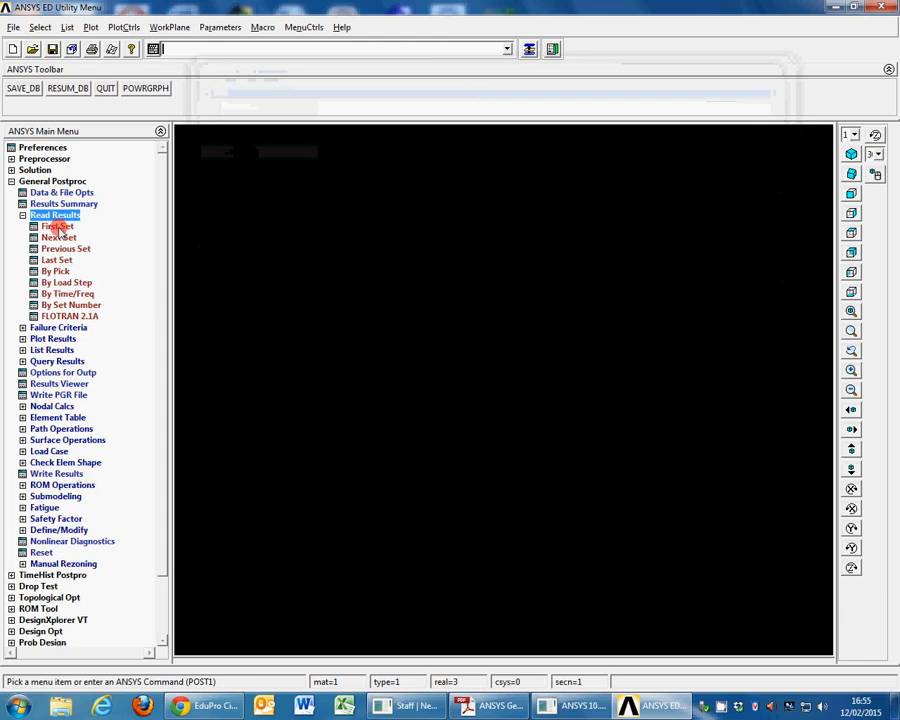
pyautogui.click(57, 227)
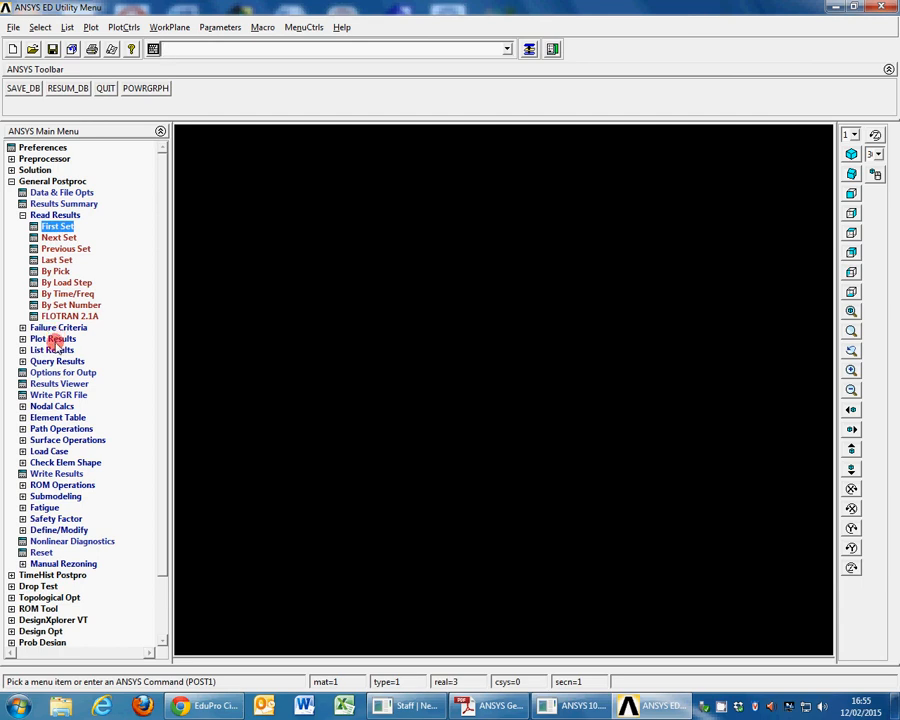
pyautogui.click(55, 341)
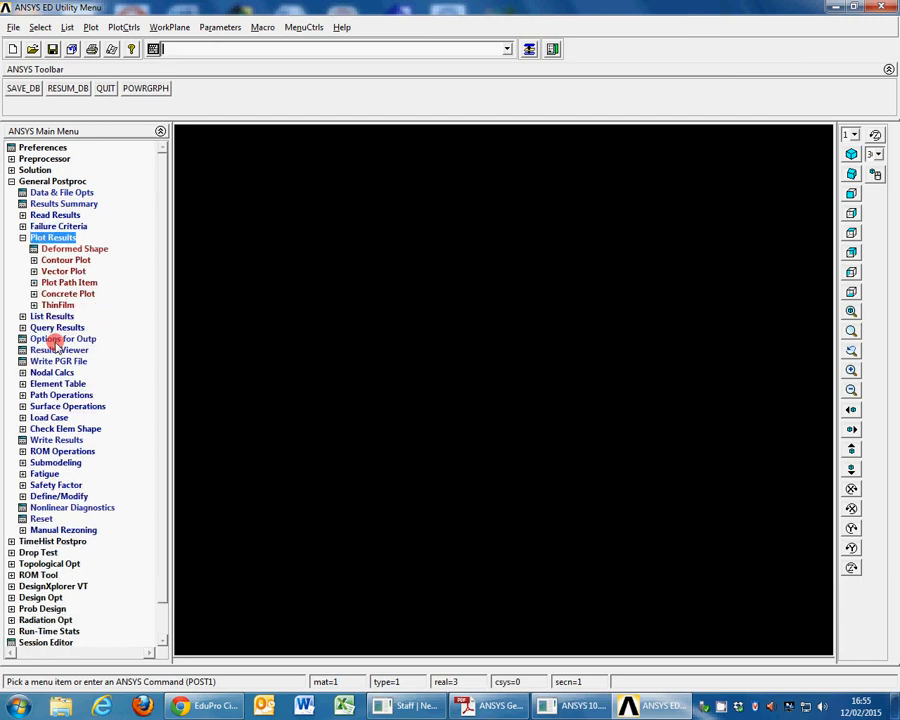
pyautogui.click(80, 250)
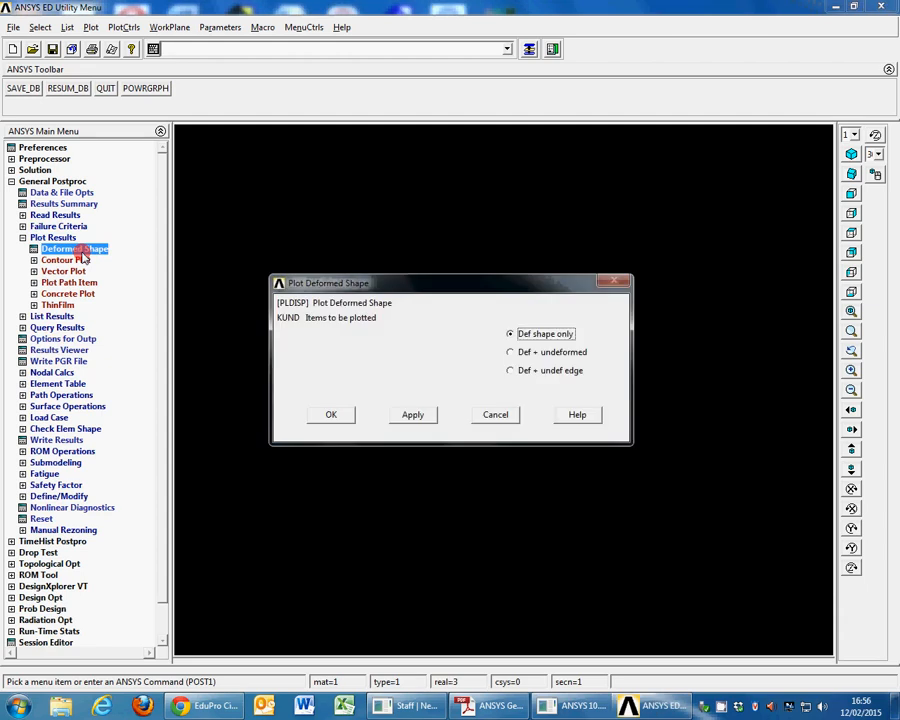
pyautogui.click(525, 353)
pyautogui.click(338, 415)
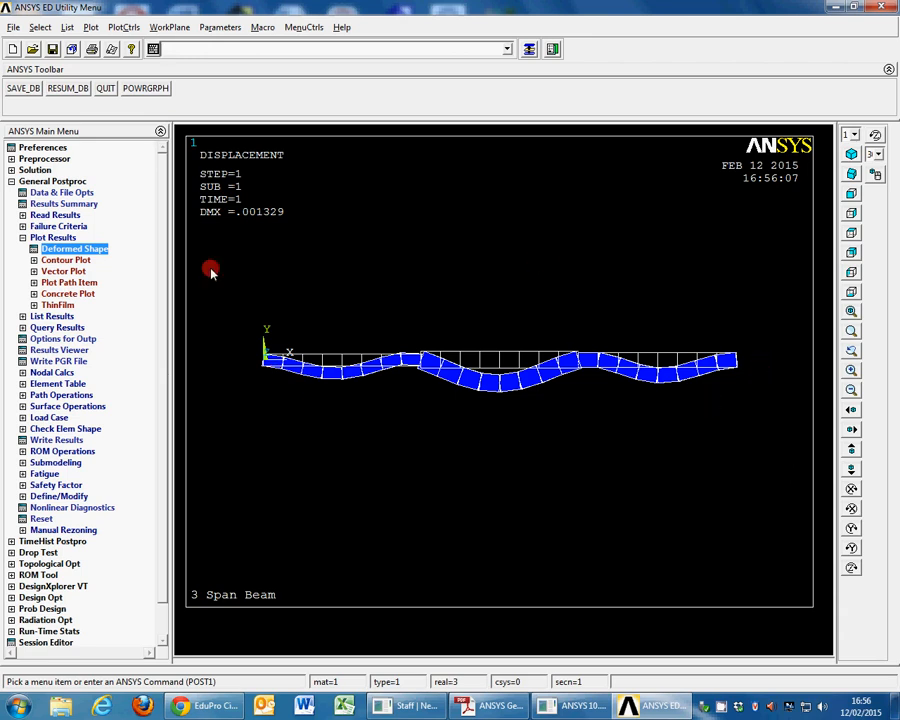
# Show all boundary condition and reaction symbols, including applied and miscellaneous ones, on the deformed shape plot
pyautogui.click(122, 28)
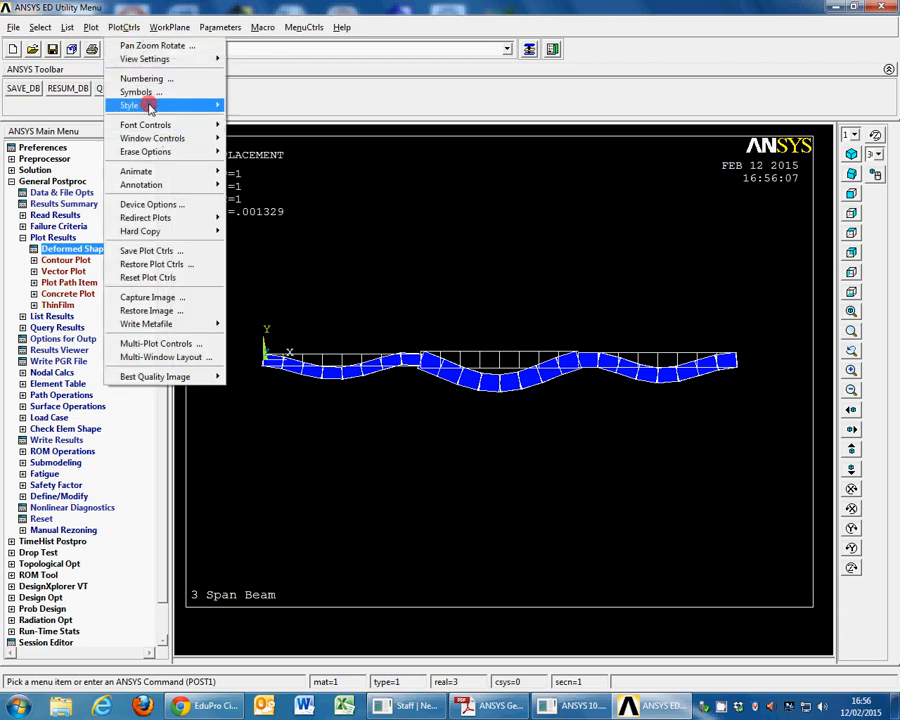
pyautogui.moveTo(148, 107)
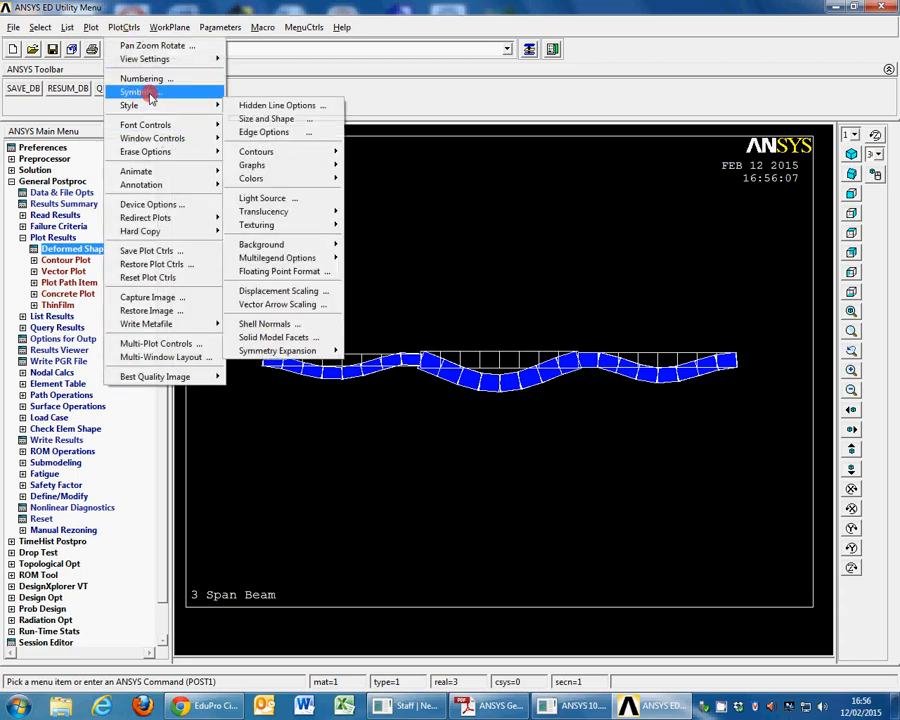
pyautogui.click(150, 93)
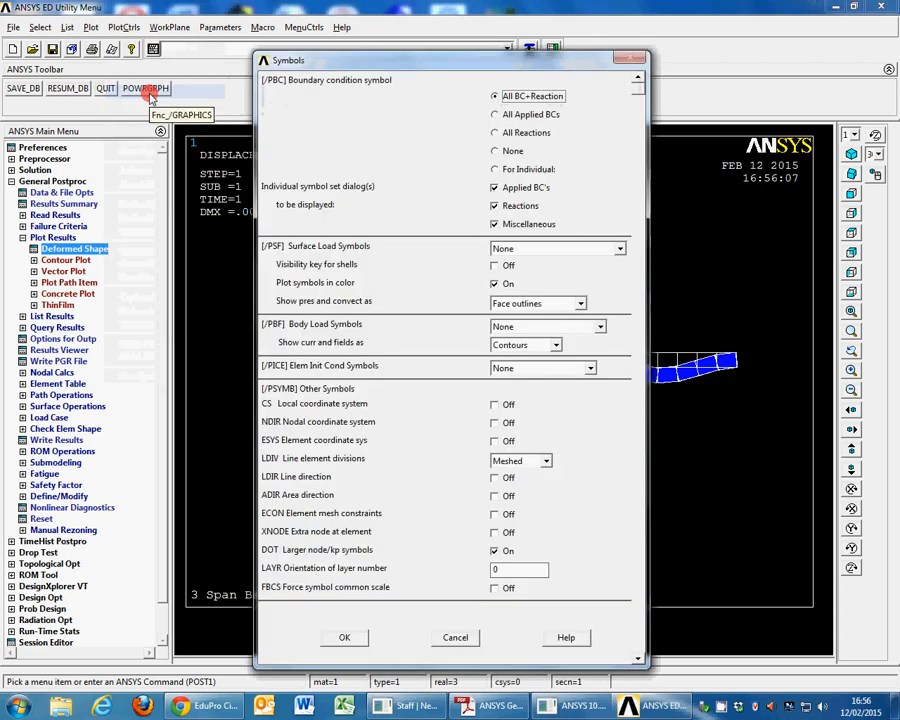
pyautogui.moveTo(507, 62); pyautogui.dragTo(372, 12)
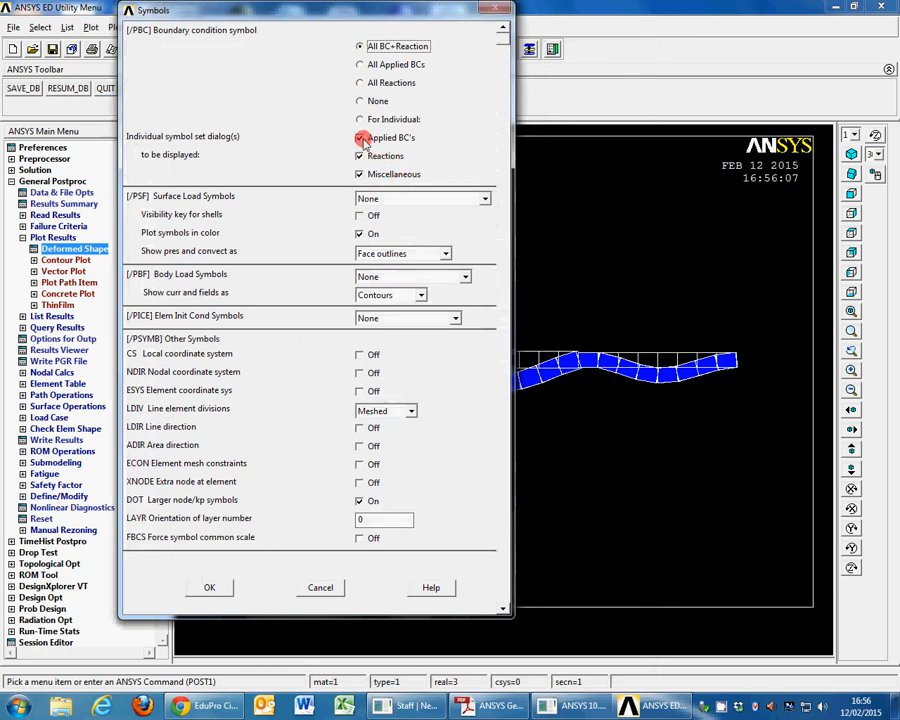
pyautogui.click(210, 587)
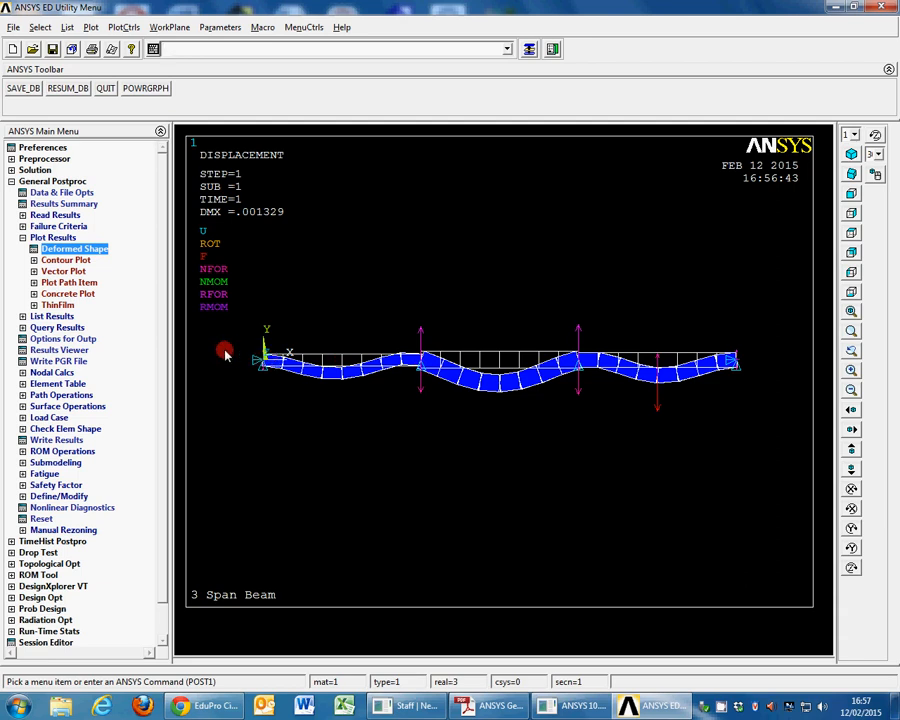
# List the element solution for the Z-component of moment under the structural moments
pyautogui.click(52, 316)
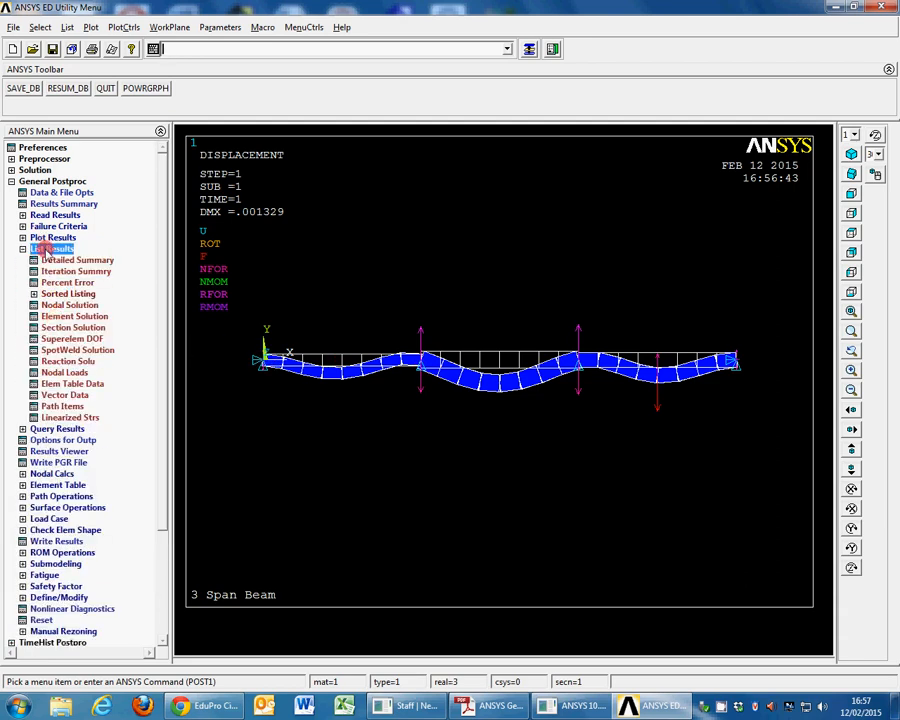
pyautogui.click(61, 317)
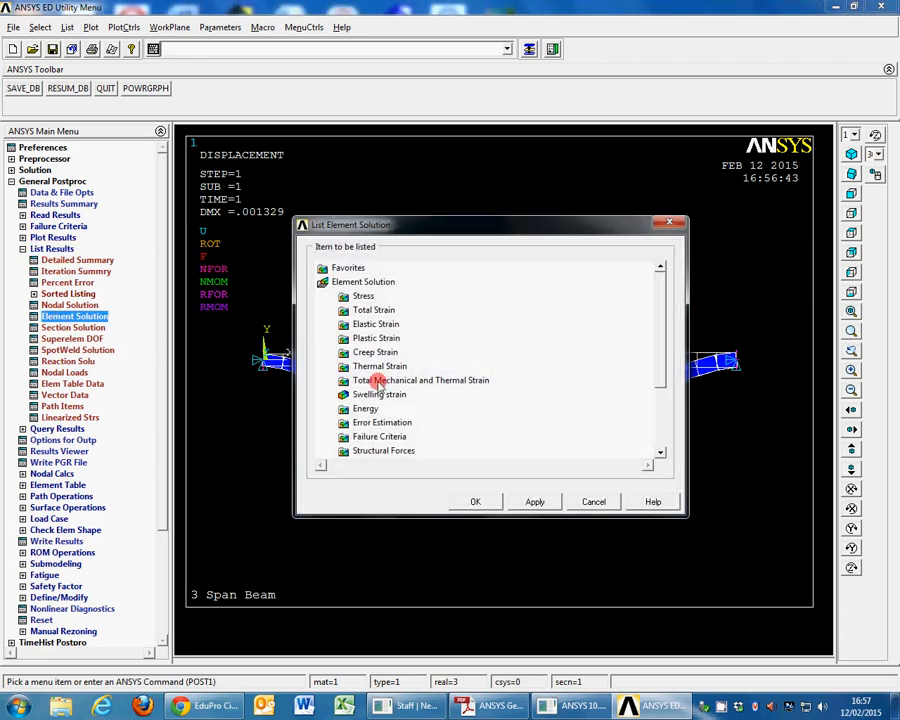
pyautogui.moveTo(663, 321); pyautogui.dragTo(661, 367)
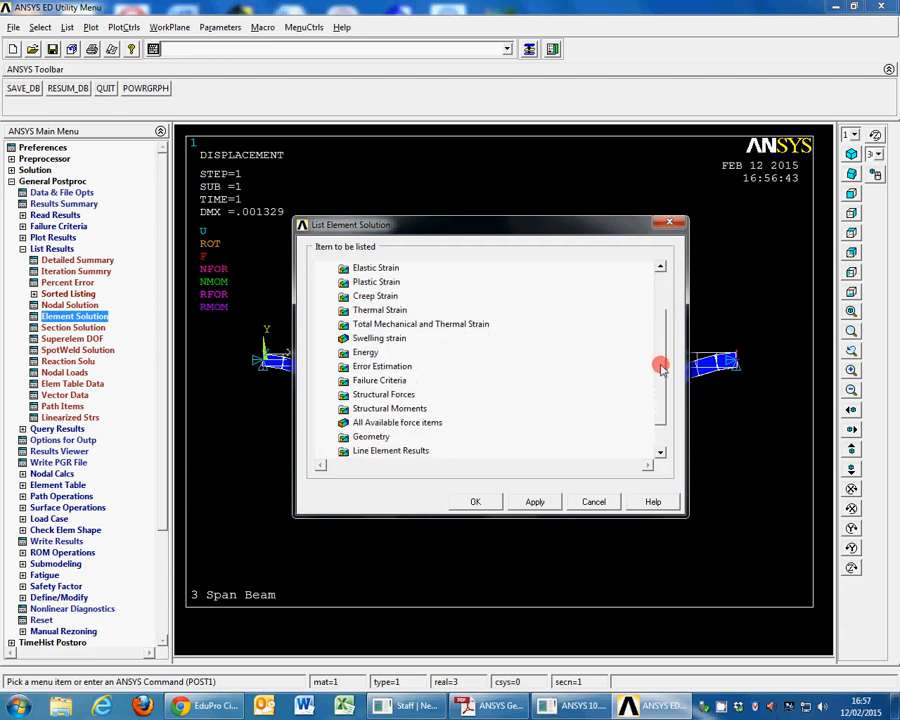
pyautogui.click(374, 409)
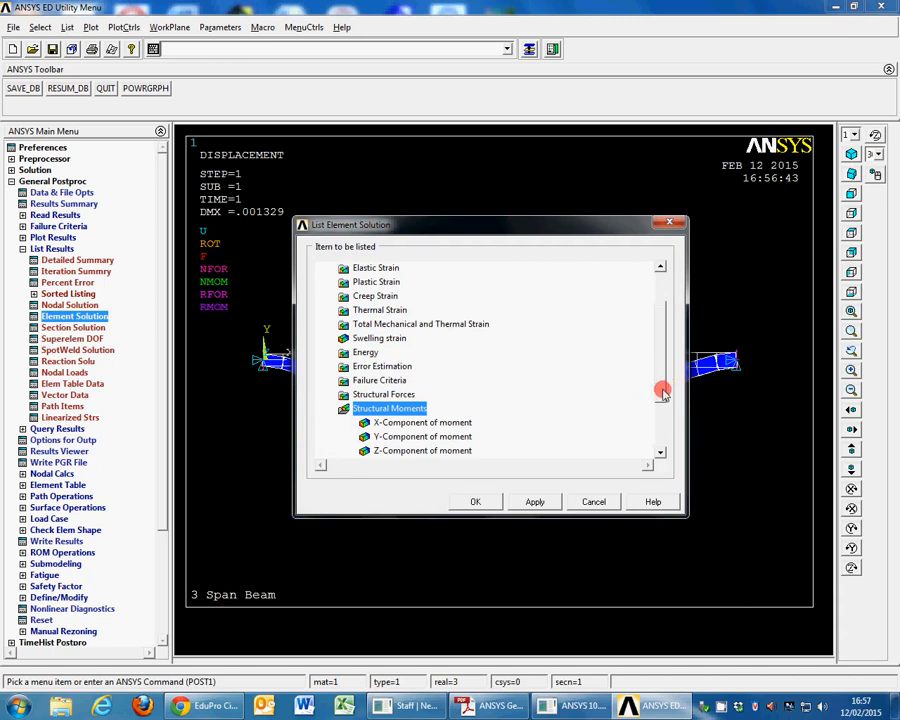
pyautogui.moveTo(661, 400); pyautogui.dragTo(659, 416)
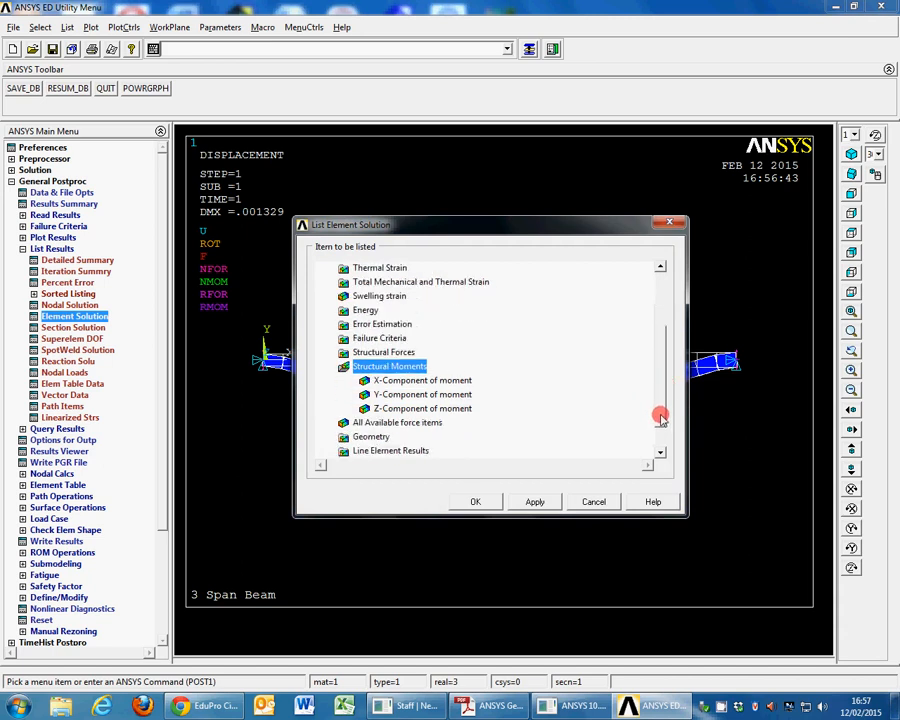
pyautogui.click(441, 409)
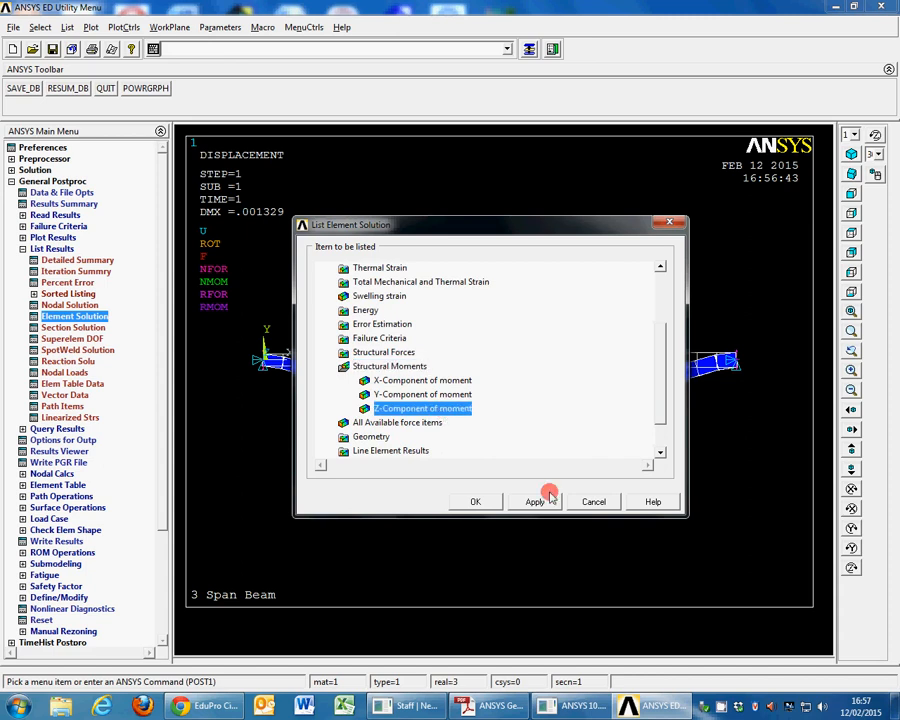
pyautogui.click(490, 502)
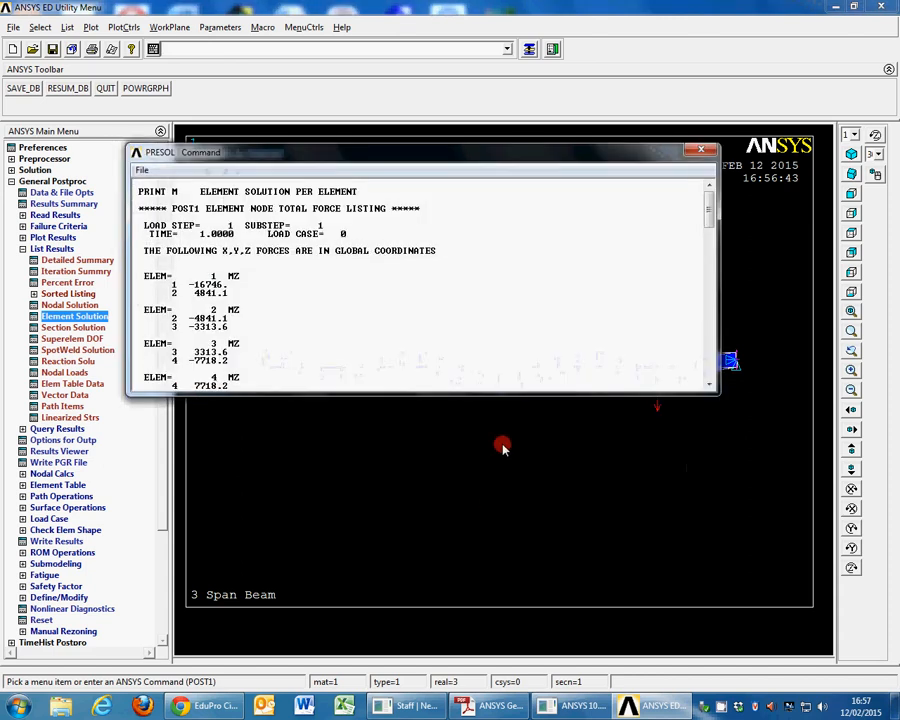
# Enlarge the moment listing, read through the MZ values from element 1 to element 24, and close it
pyautogui.moveTo(501, 395); pyautogui.dragTo(510, 538)
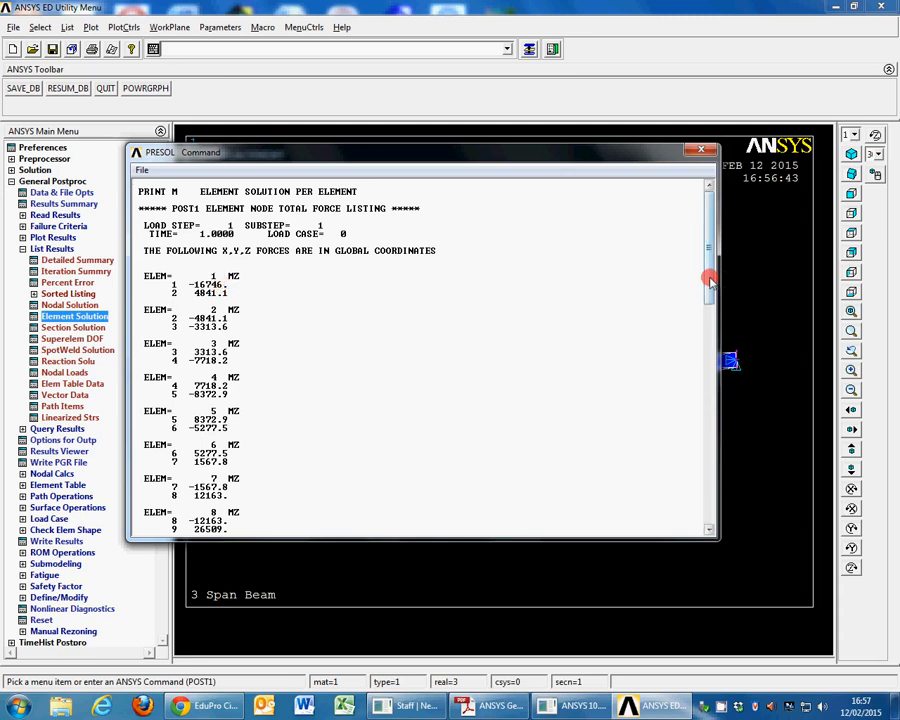
pyautogui.moveTo(708, 276); pyautogui.dragTo(710, 322)
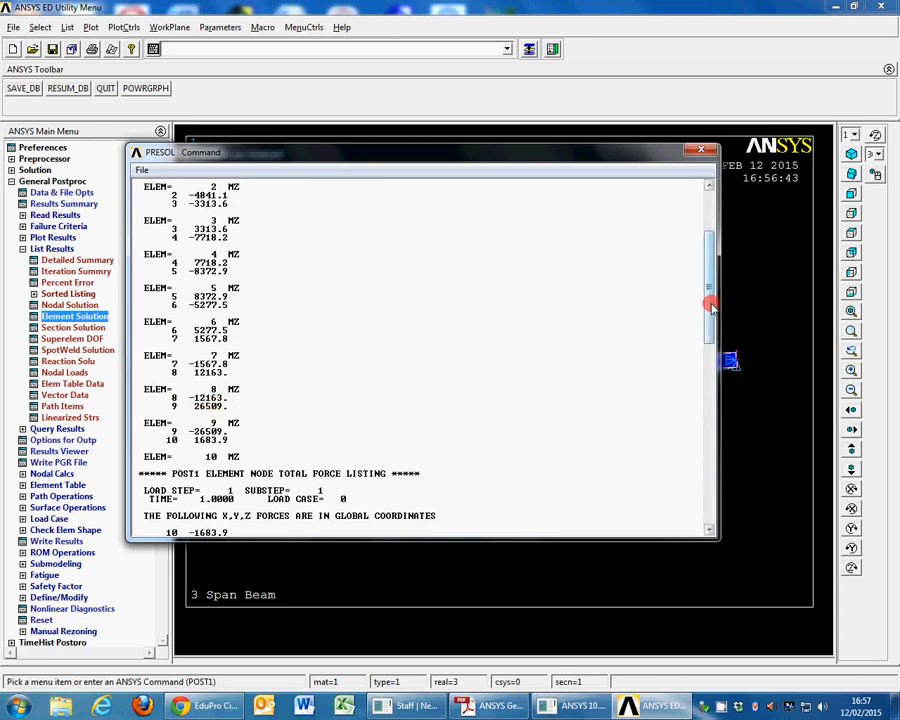
pyautogui.moveTo(711, 308); pyautogui.dragTo(704, 386)
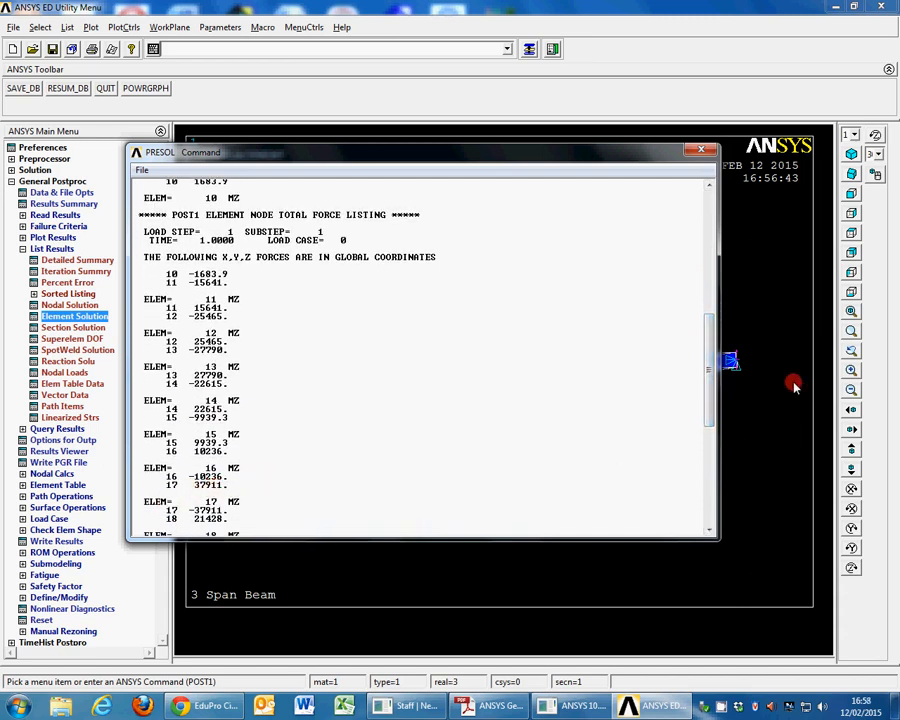
pyautogui.moveTo(706, 374); pyautogui.dragTo(711, 500)
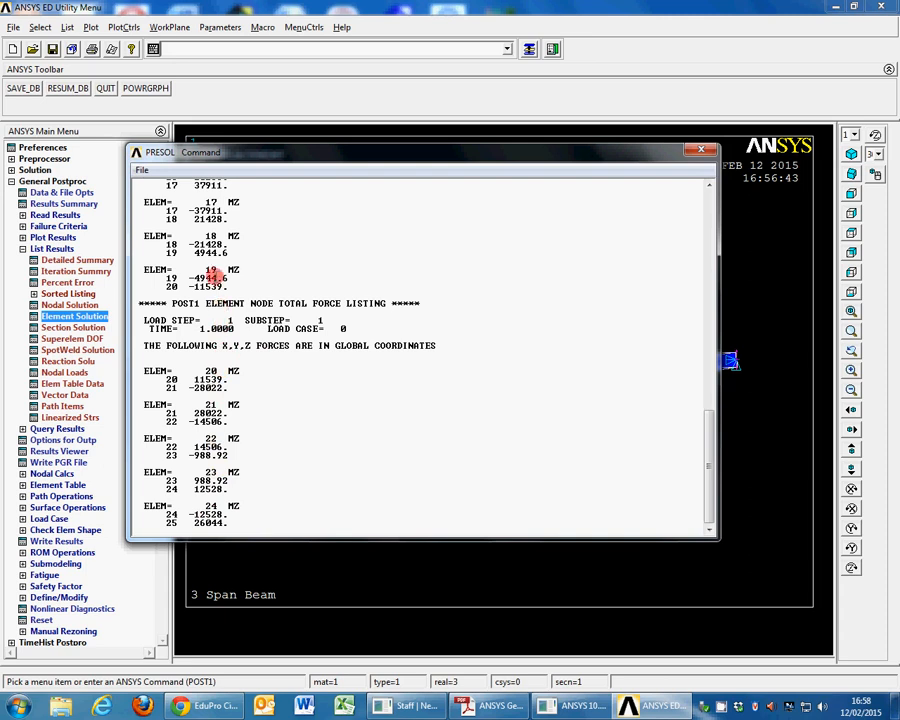
pyautogui.click(142, 170)
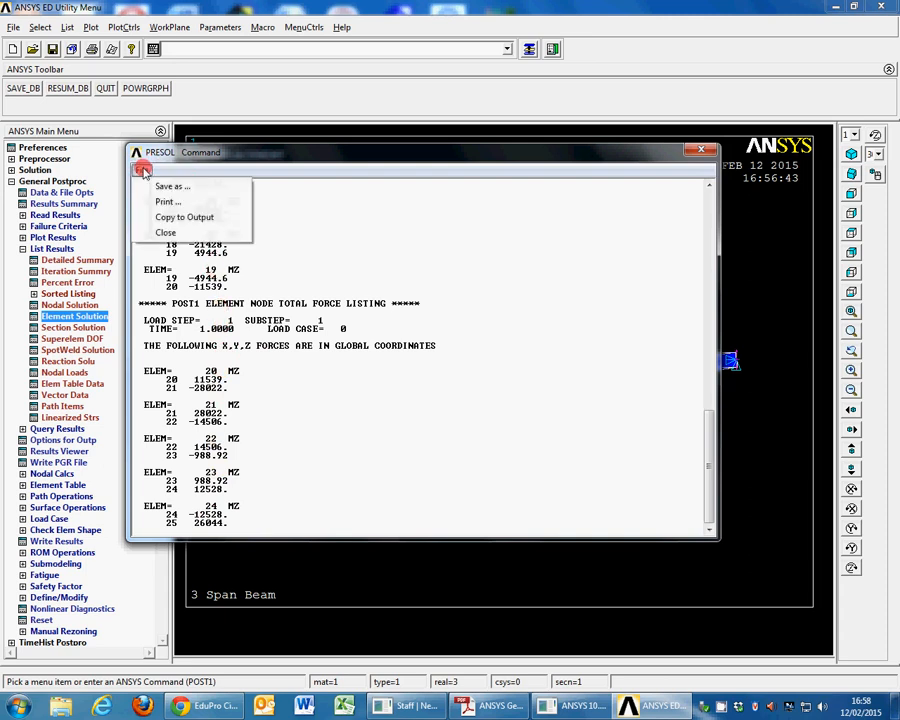
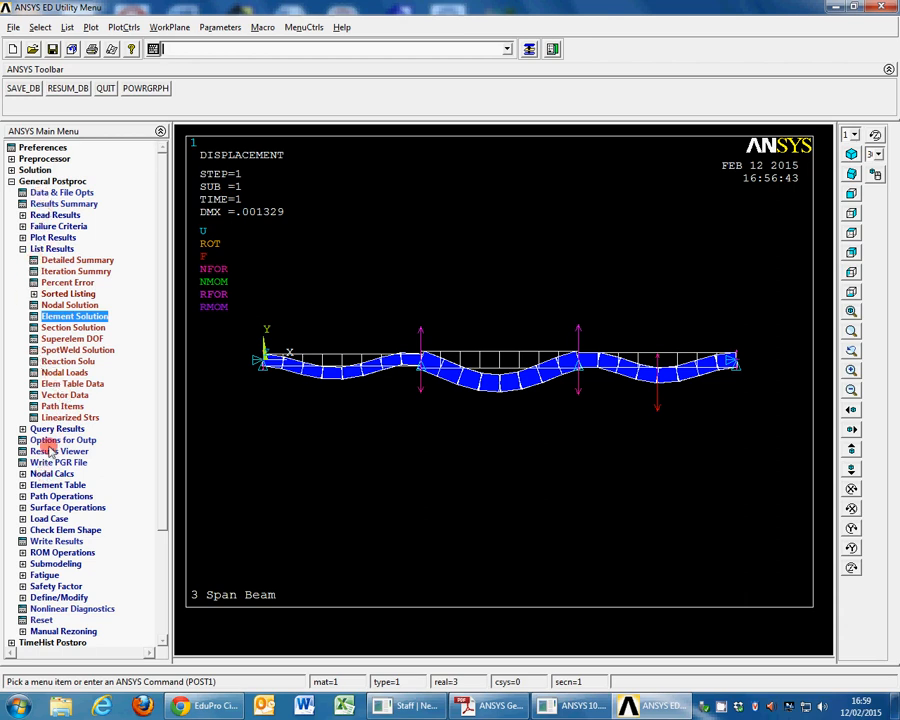
# Define an element table item labelled Imoment, taken by sequence number from SMISC, 6
pyautogui.click(48, 485)
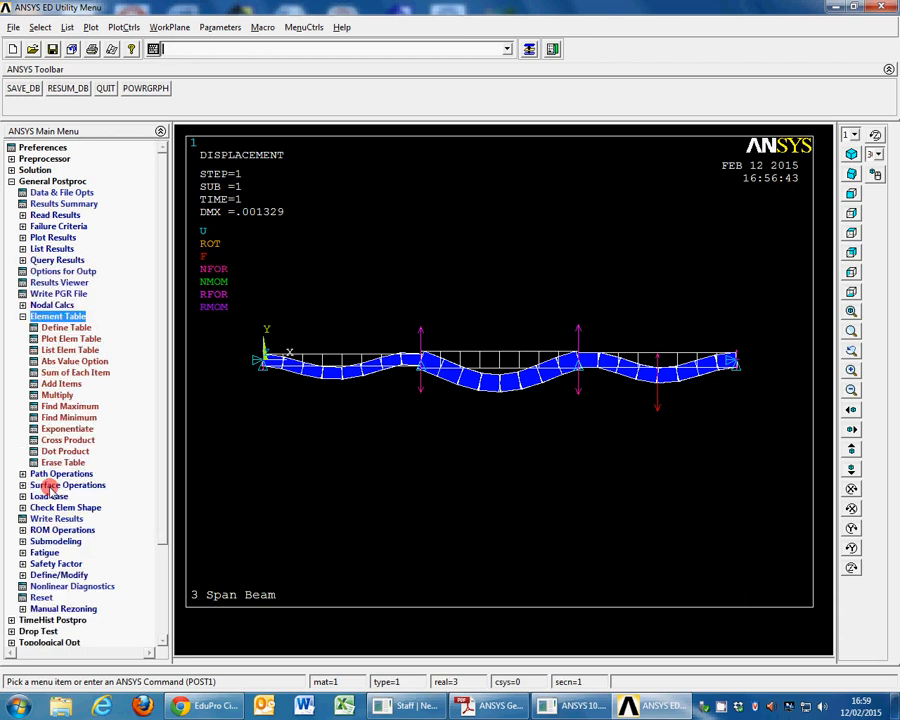
pyautogui.click(57, 328)
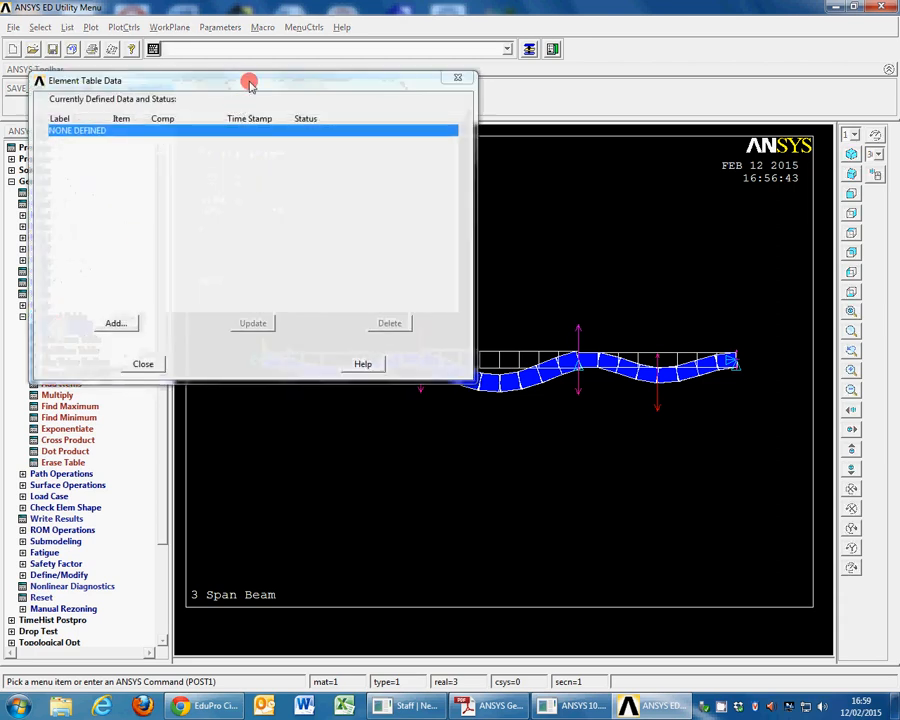
pyautogui.moveTo(249, 80); pyautogui.dragTo(480, 84)
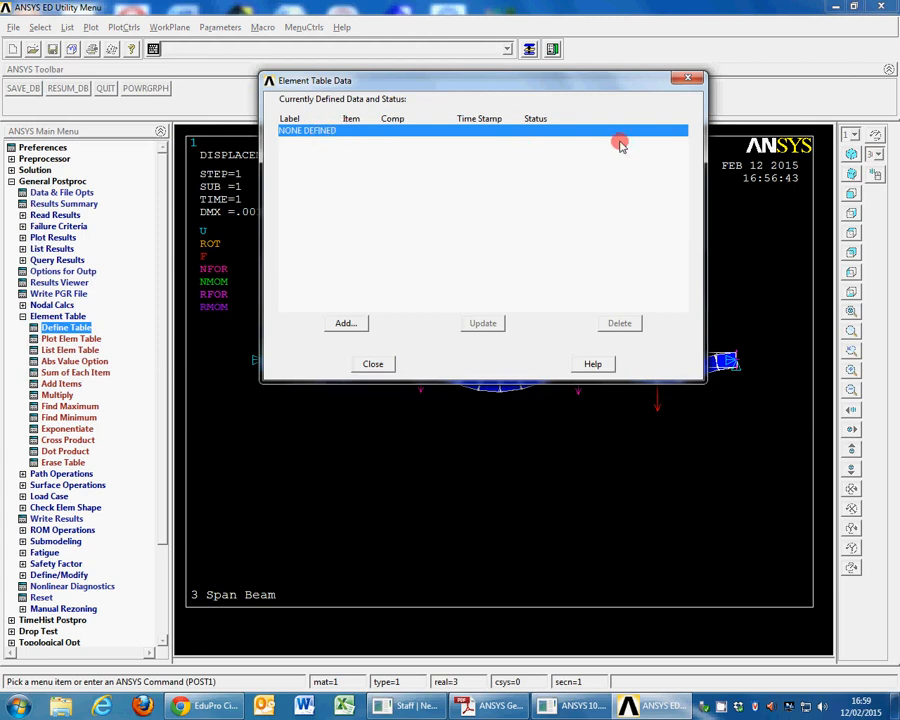
pyautogui.click(345, 324)
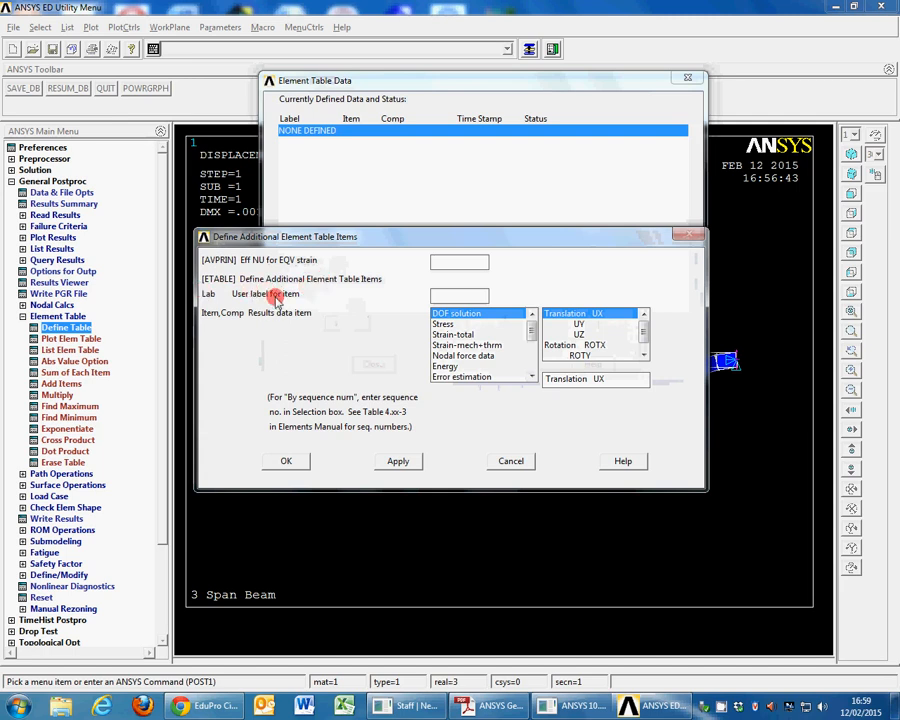
pyautogui.click(438, 261)
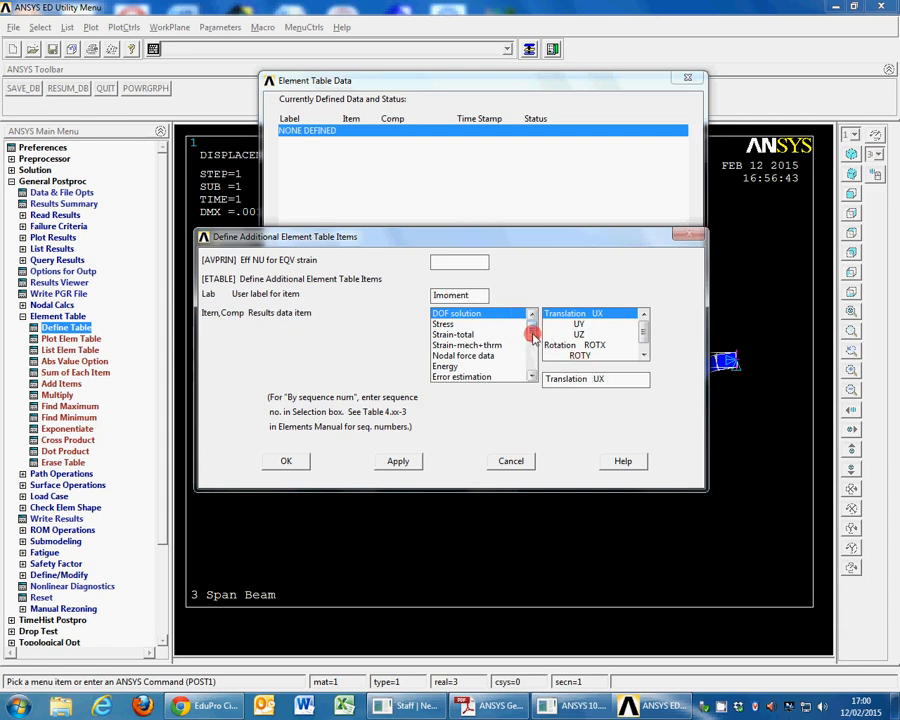
pyautogui.moveTo(531, 335); pyautogui.dragTo(531, 367)
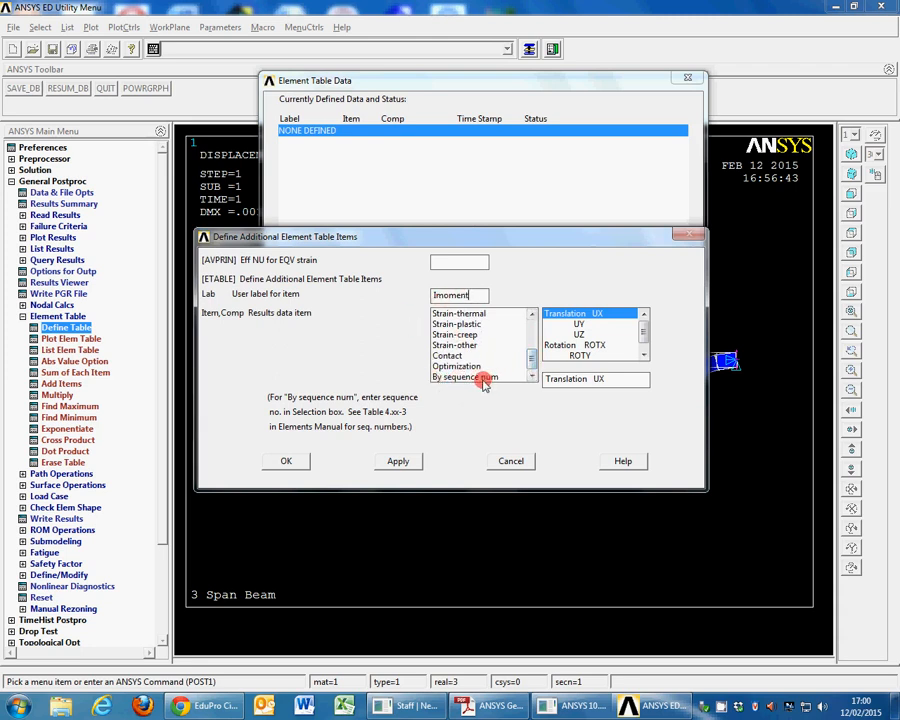
pyautogui.click(483, 378)
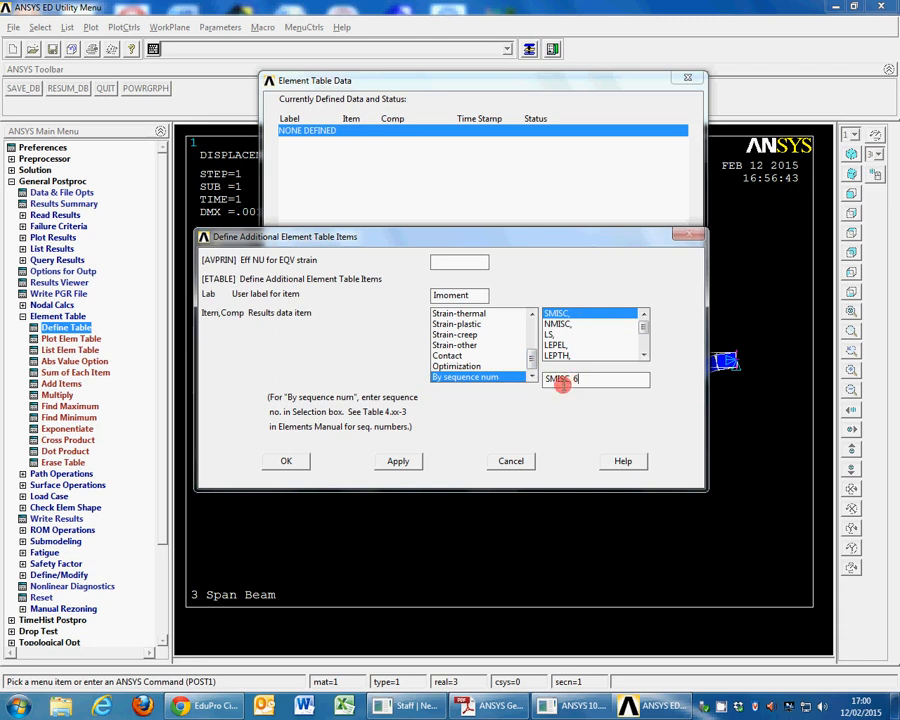
pyautogui.click(287, 462)
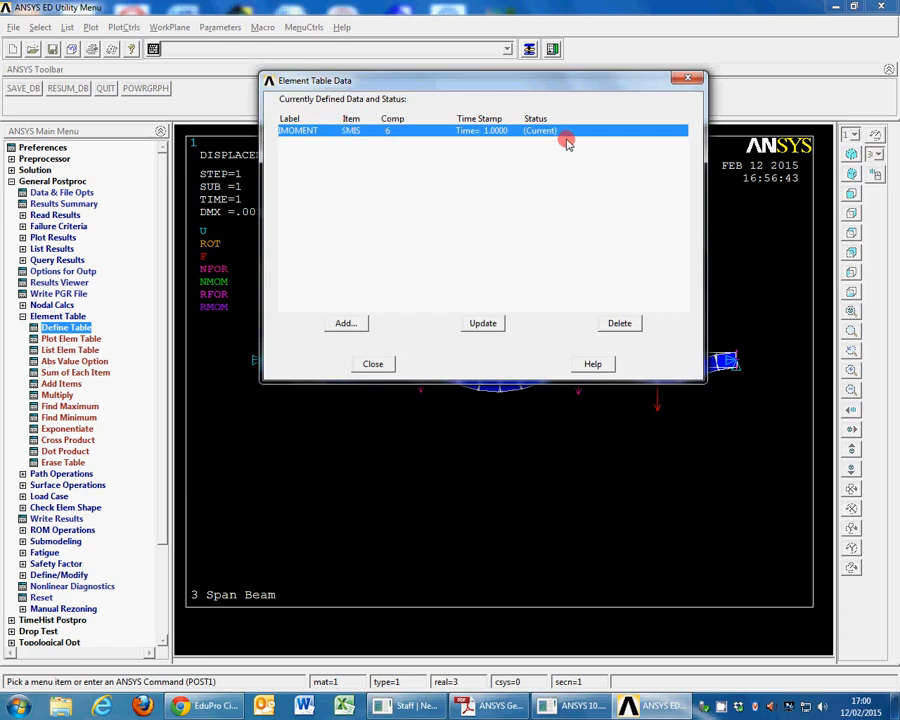
# Add a second element table item labelled Jmoment from sequence number SMISC, 12, and close the element table data
pyautogui.click(345, 322)
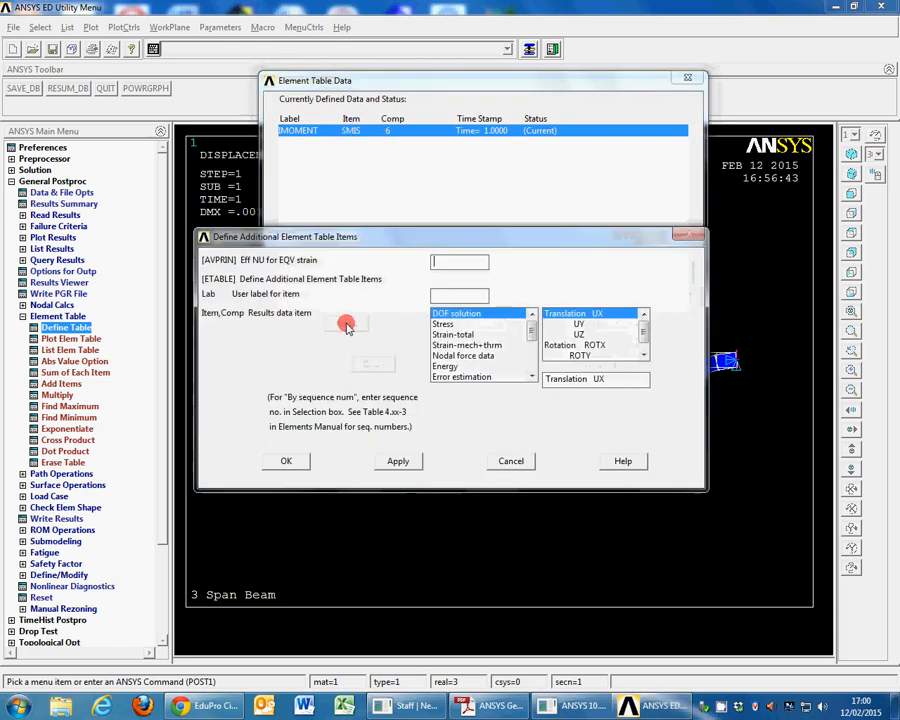
pyautogui.click(458, 294)
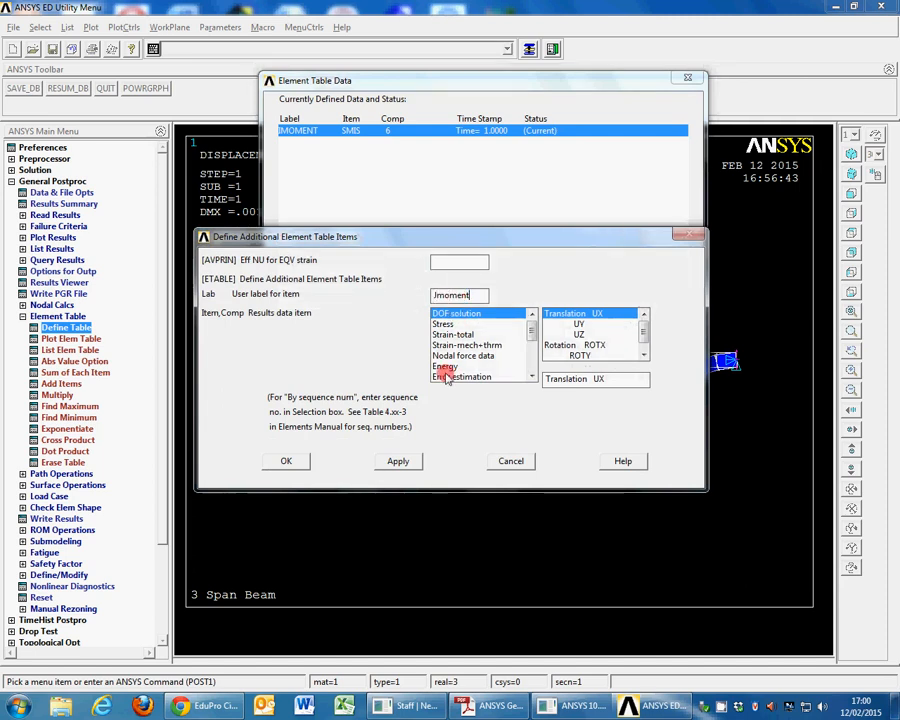
pyautogui.moveTo(532, 326); pyautogui.dragTo(533, 368)
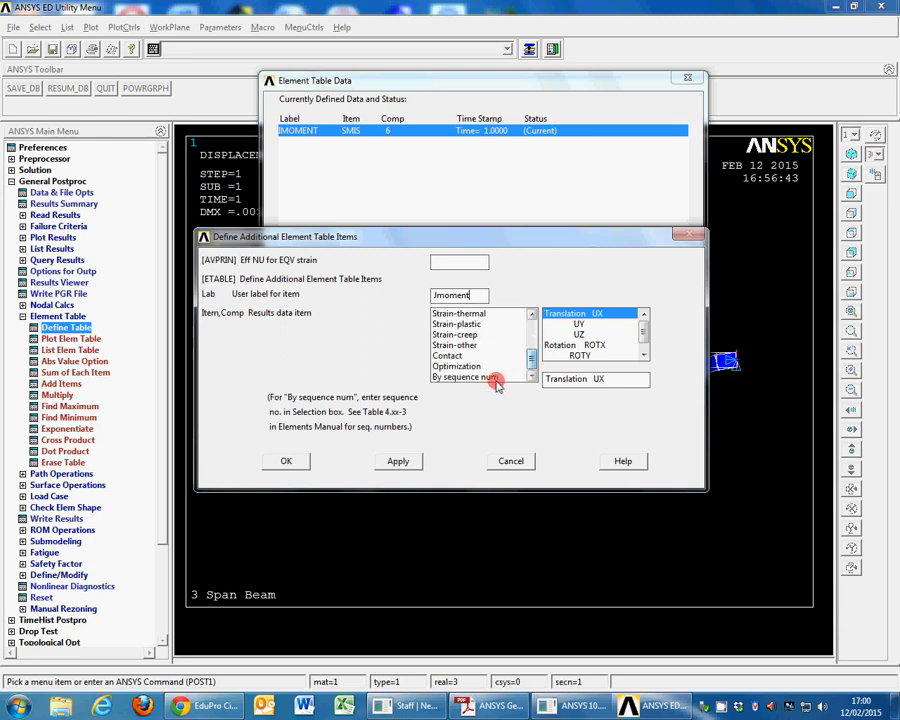
pyautogui.click(488, 378)
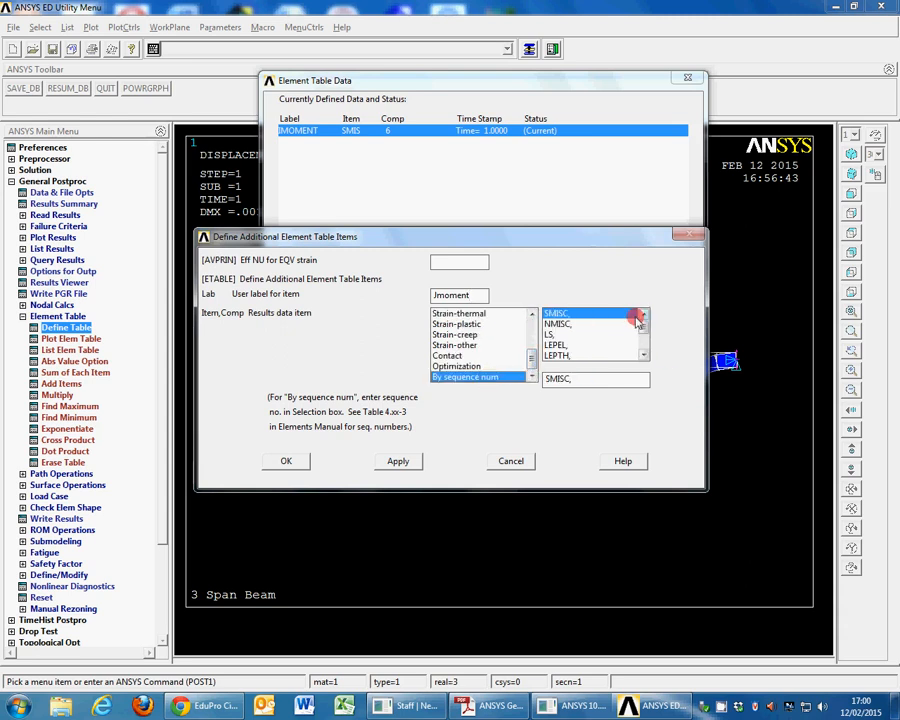
pyautogui.click(598, 375)
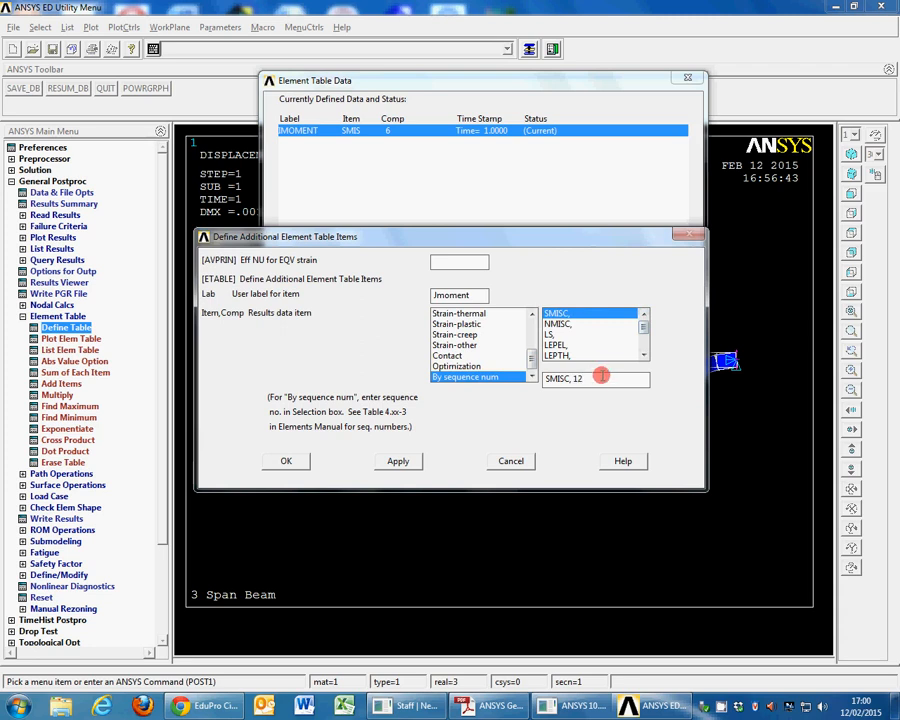
pyautogui.click(303, 465)
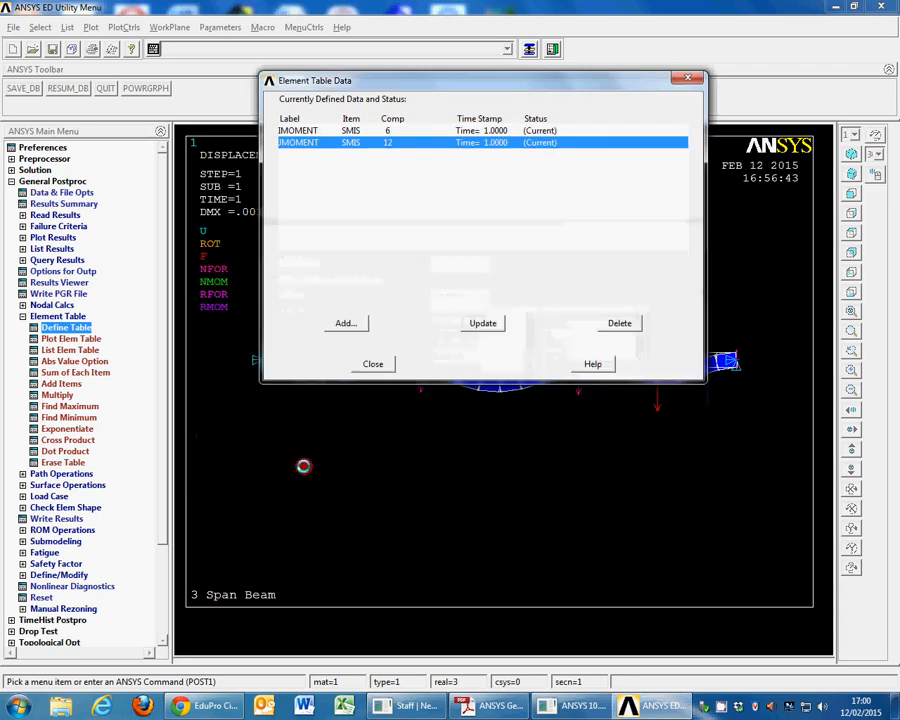
pyautogui.click(374, 365)
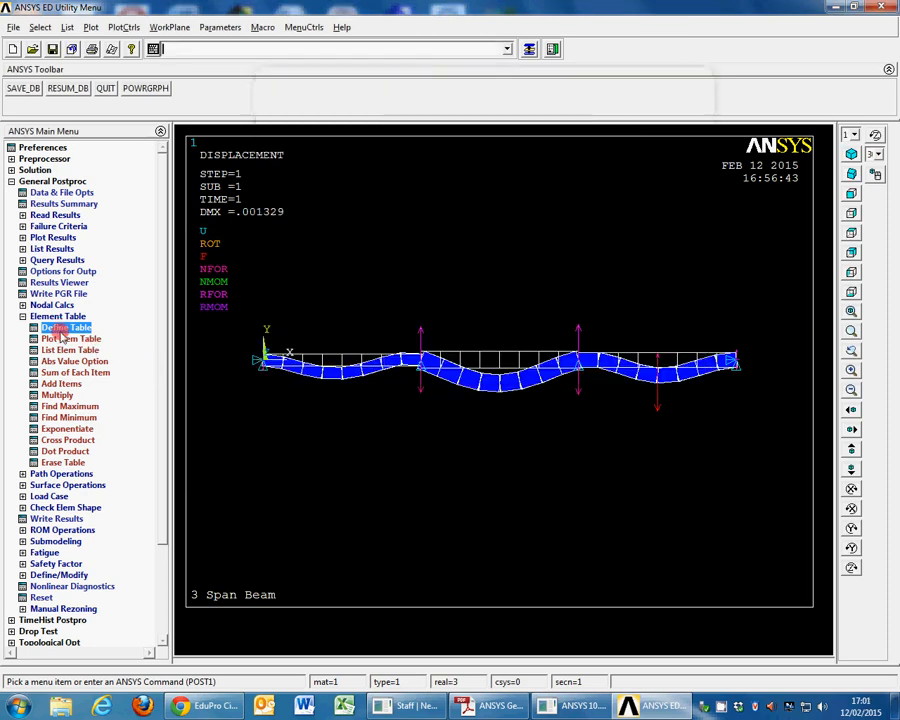
# Plot the line element results on the undeformed shape with IMOMENT at node I, JMOMENT at node J and scale factor 1
pyautogui.click(52, 237)
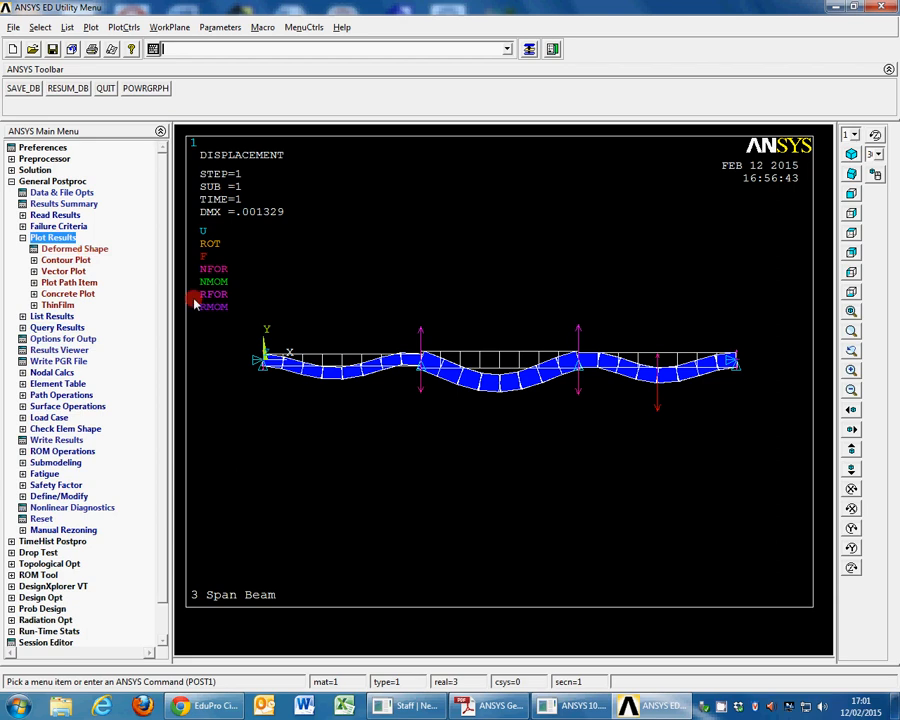
pyautogui.click(66, 260)
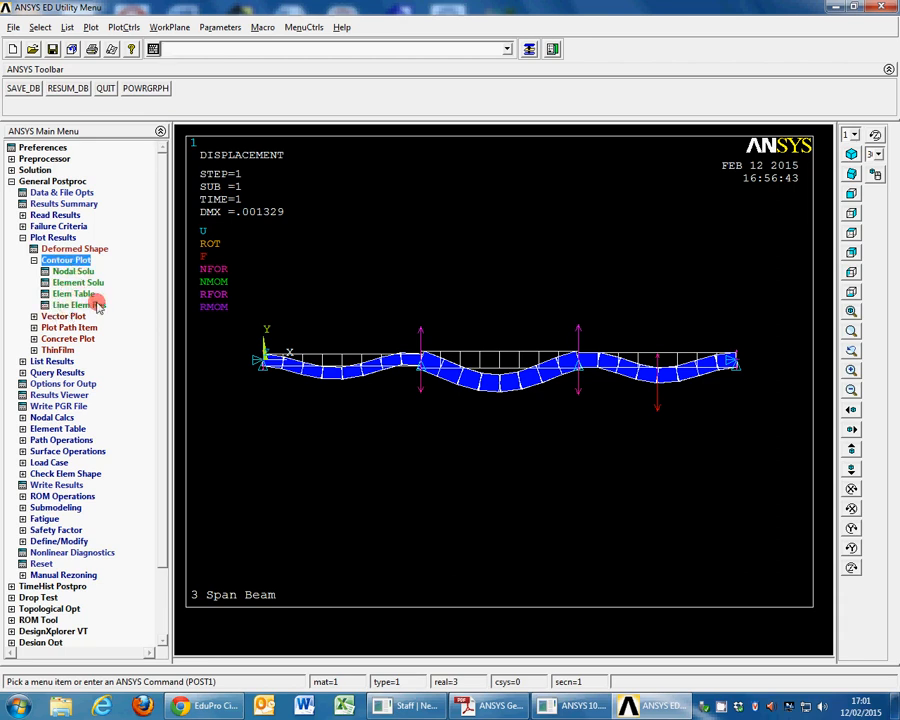
pyautogui.click(88, 305)
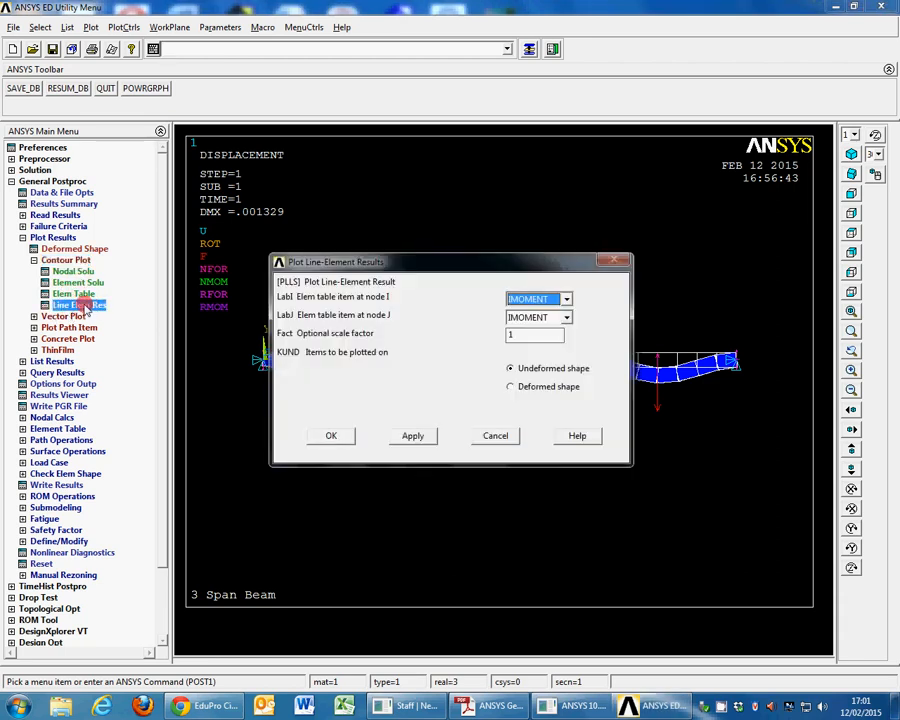
pyautogui.moveTo(448, 263); pyautogui.dragTo(400, 153)
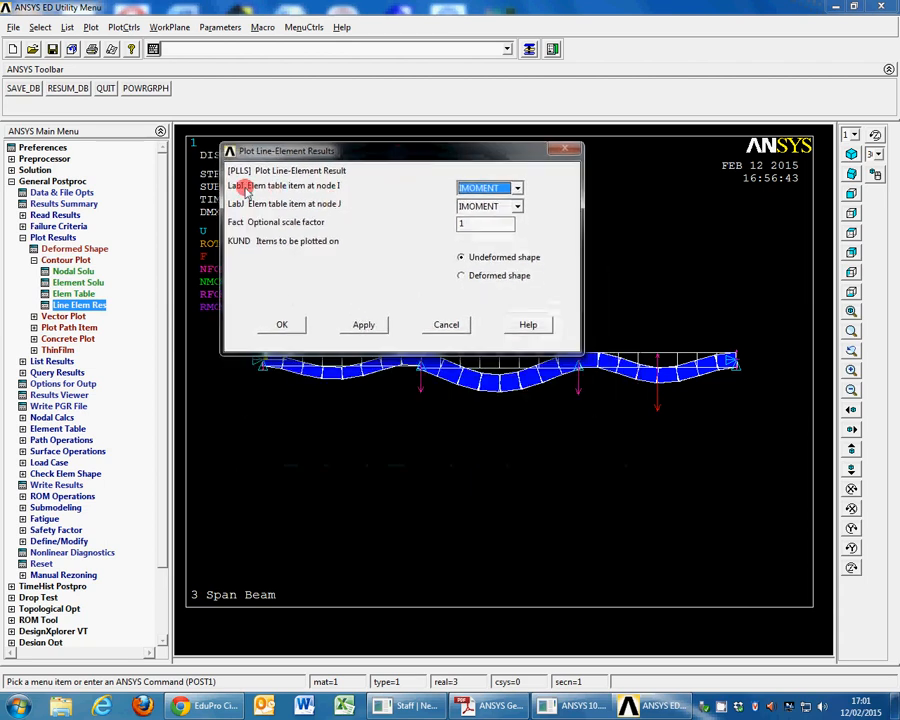
pyautogui.click(517, 207)
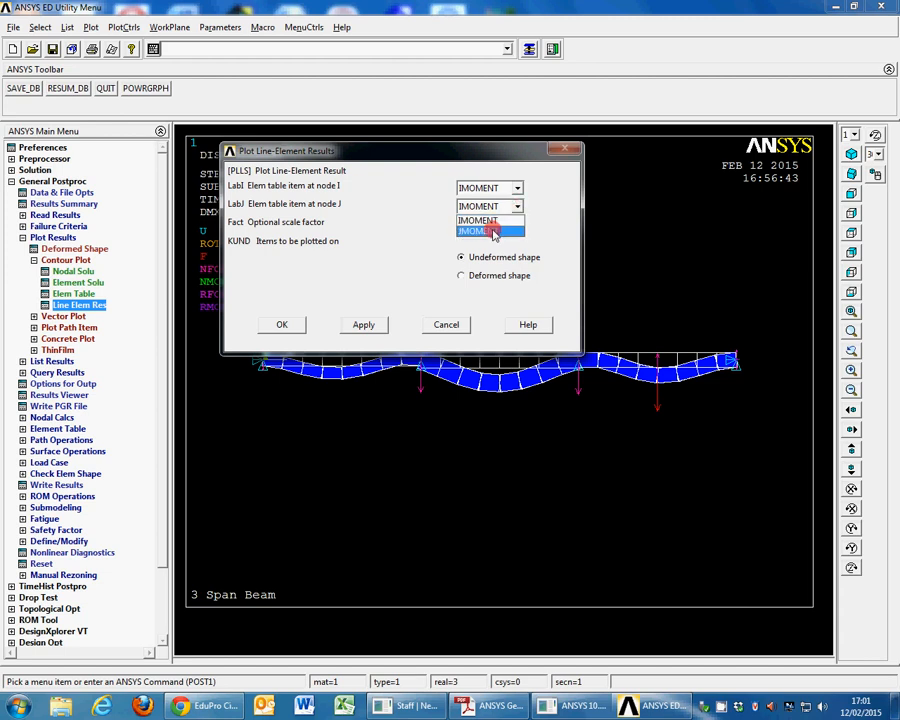
pyautogui.click(488, 231)
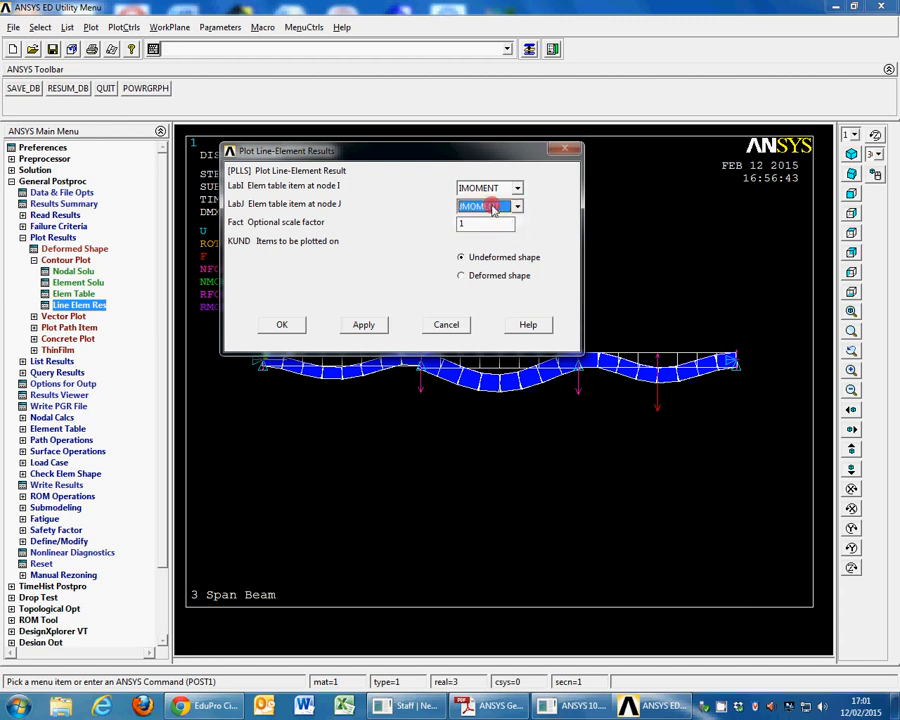
pyautogui.click(463, 222)
pyautogui.moveTo(474, 224); pyautogui.dragTo(455, 222)
pyautogui.click(284, 326)
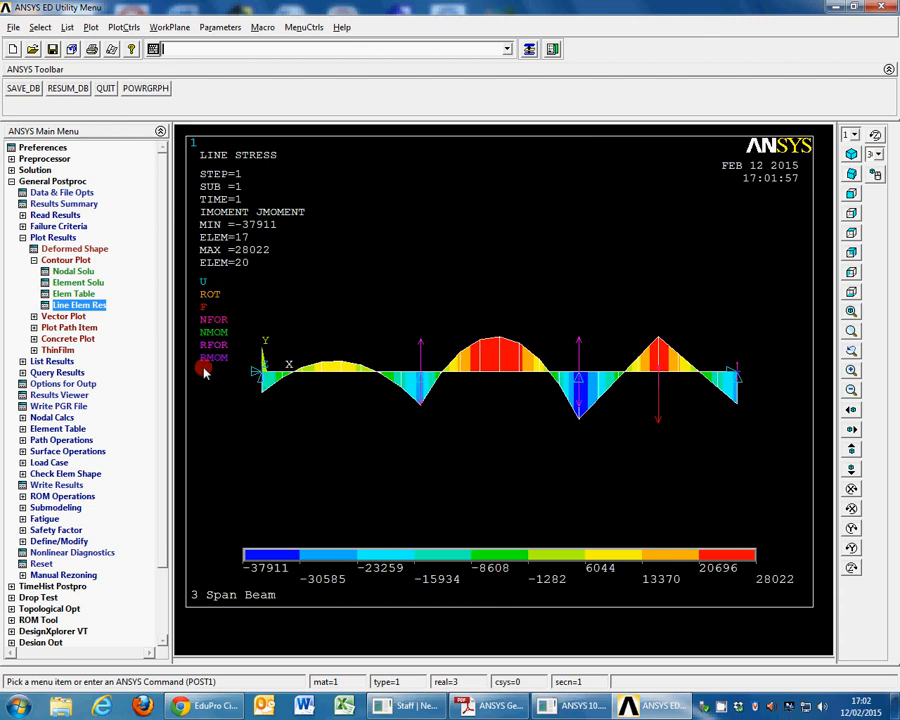
# Replot the IMOMENT–JMOMENT line element results with a scale factor of -1 to flip the bending moment diagram
pyautogui.click(60, 305)
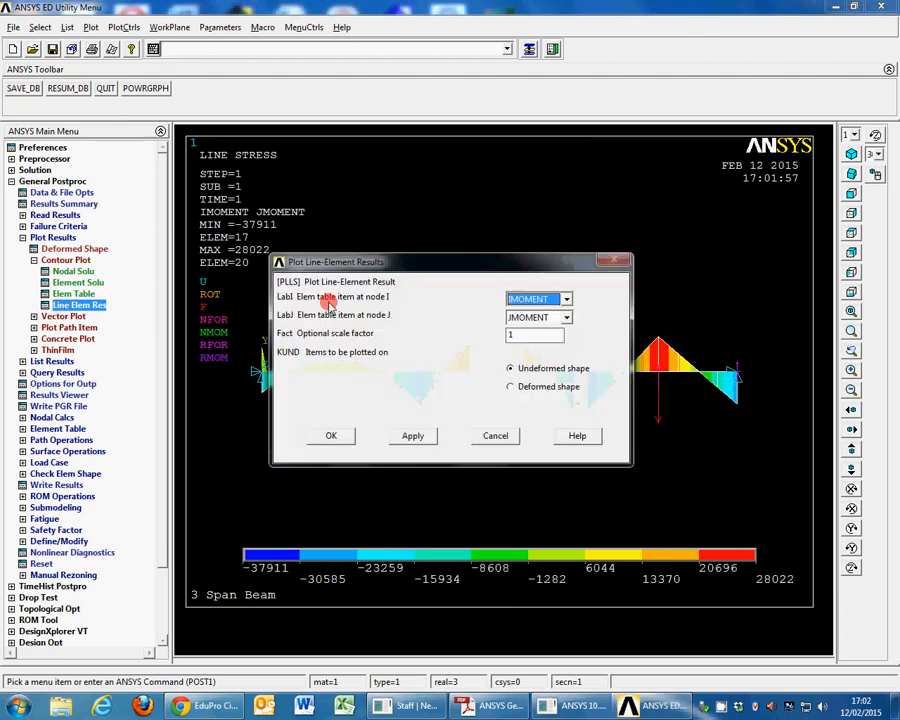
pyautogui.click(508, 335)
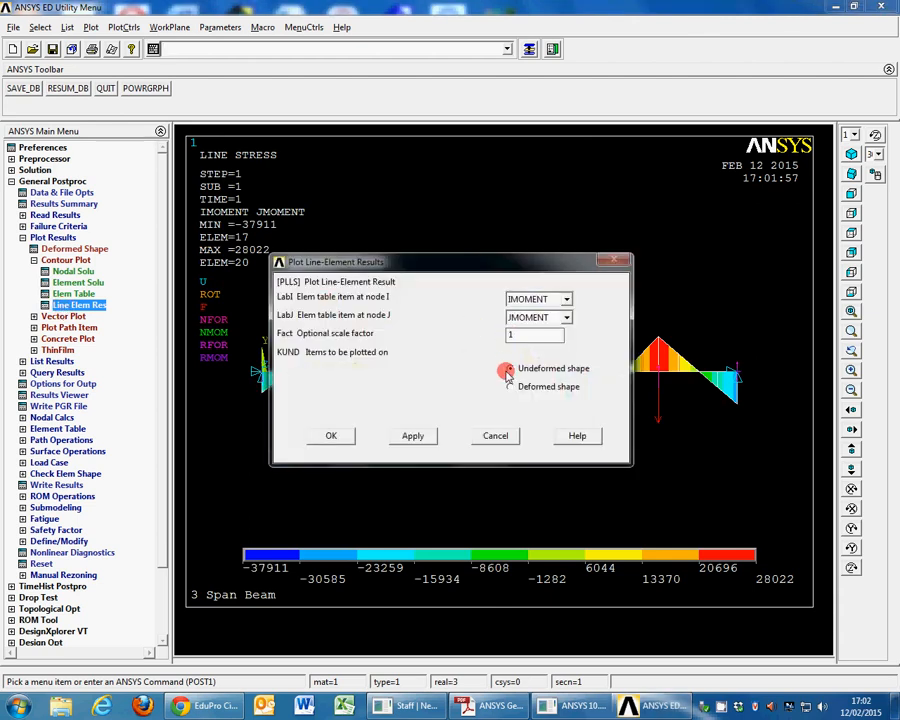
pyautogui.write('-')
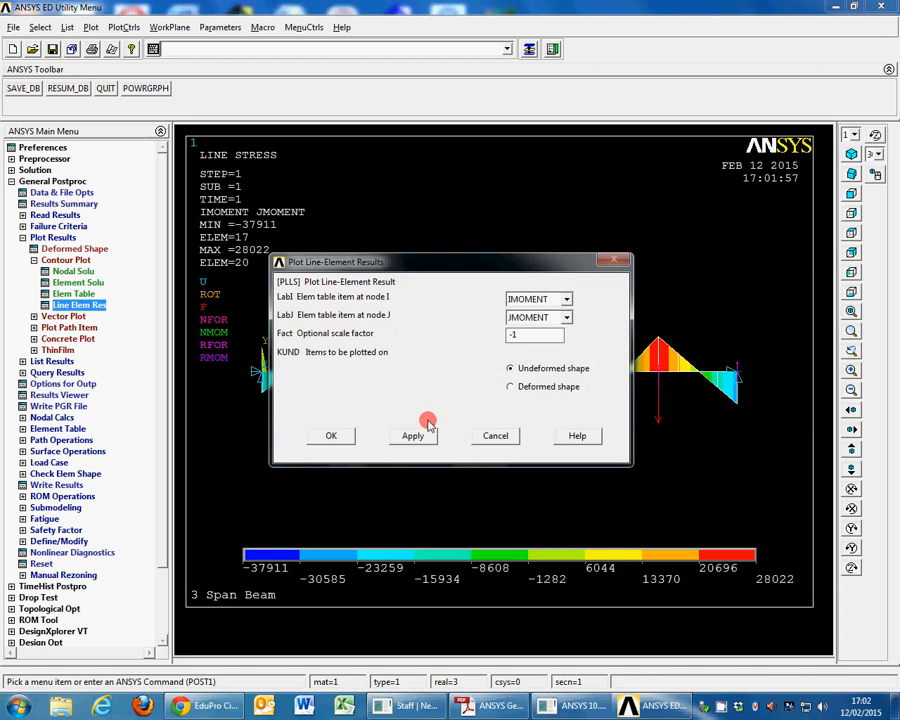
pyautogui.click(345, 437)
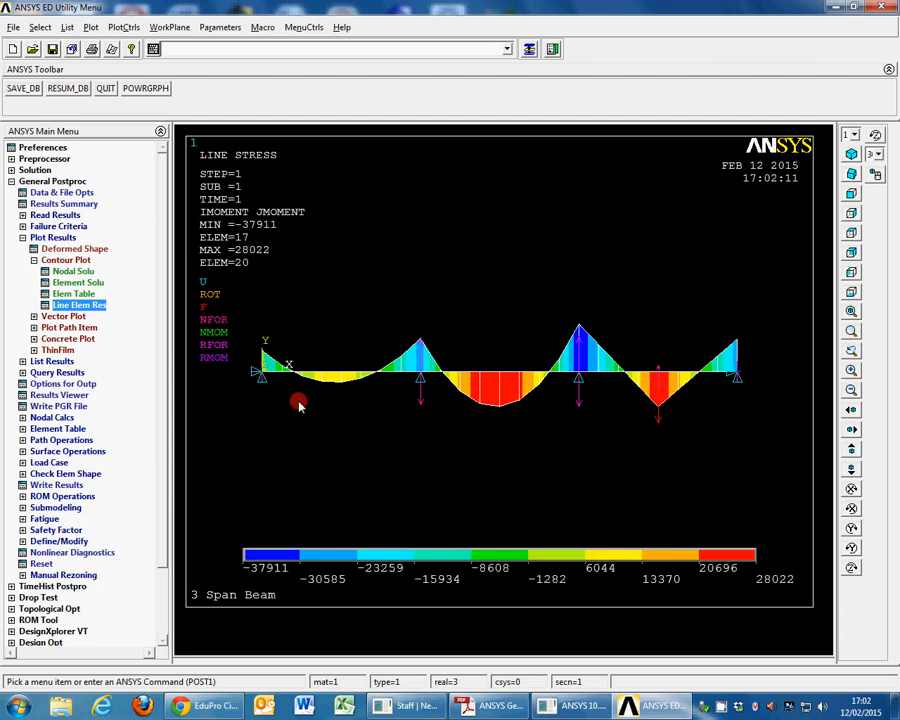
# Switch the bending moment plot to reverse video colours
pyautogui.click(118, 28)
pyautogui.moveTo(139, 110)
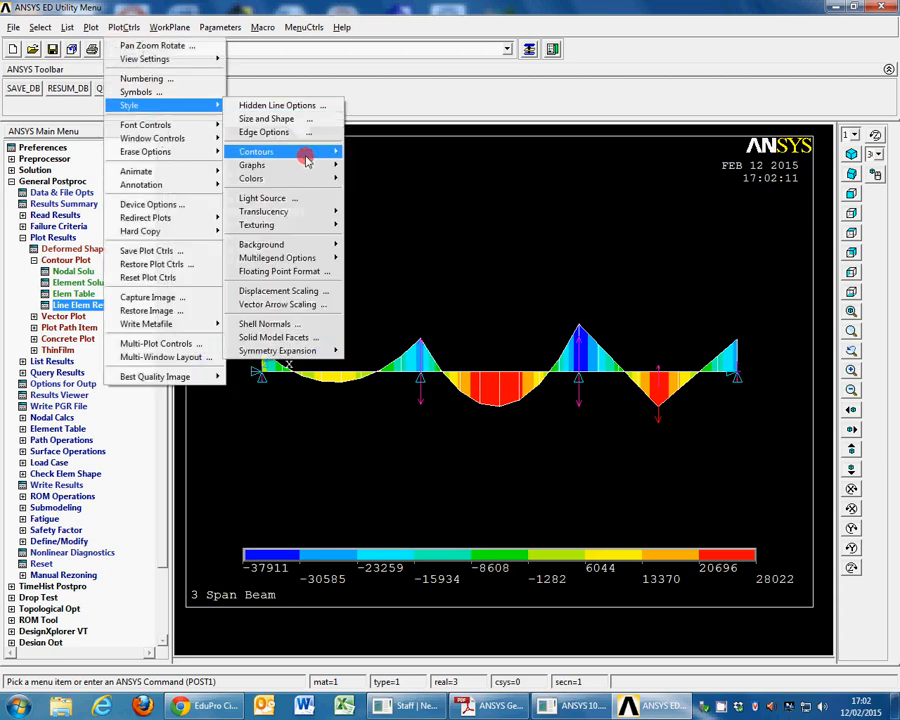
pyautogui.moveTo(306, 180)
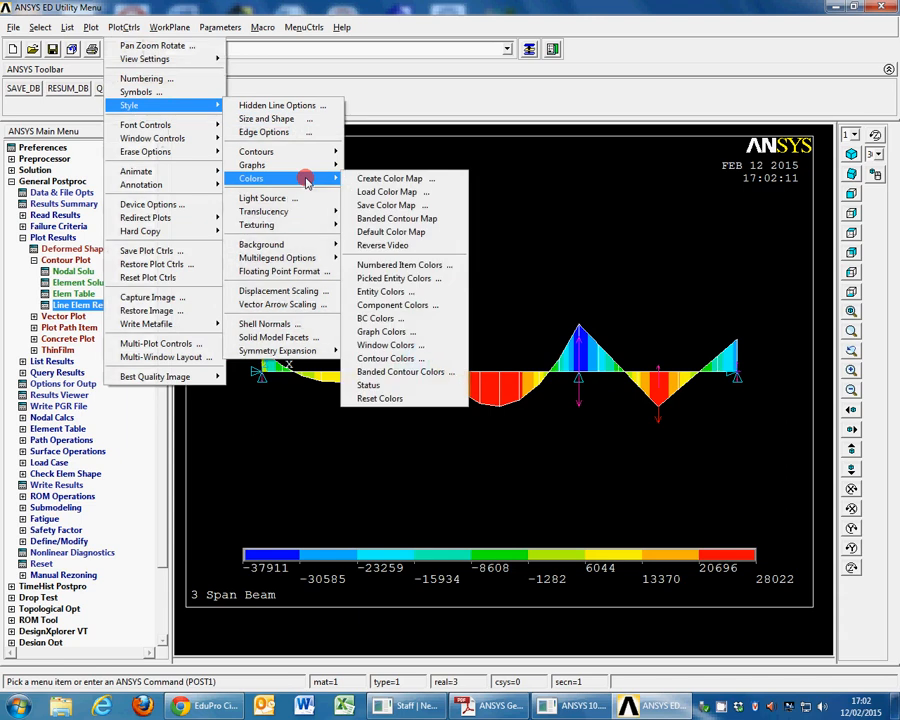
pyautogui.click(398, 246)
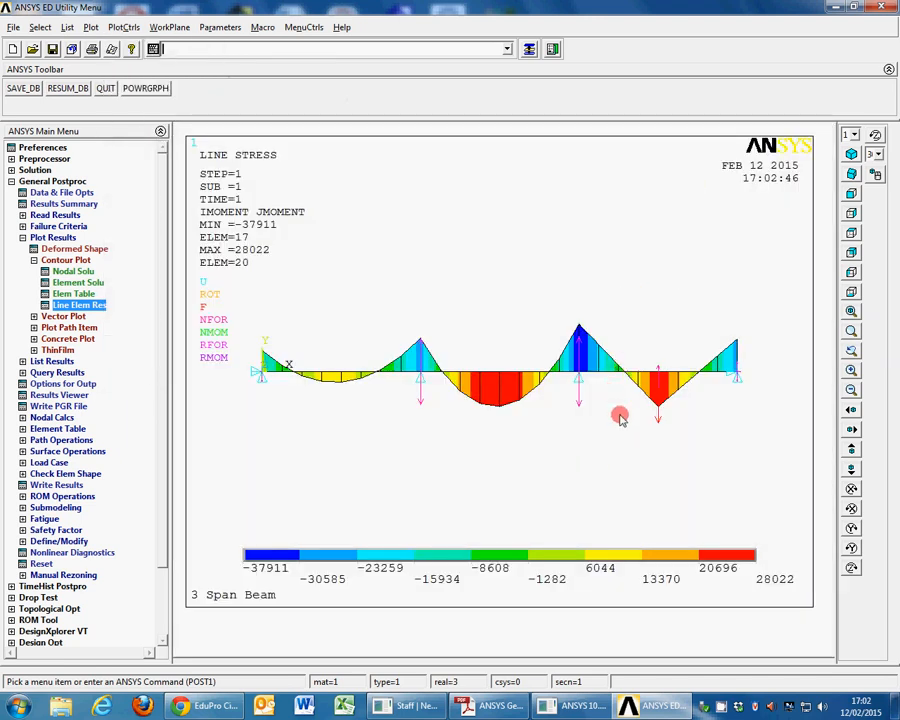
# Restore the default color map for the bending moment plot
pyautogui.click(124, 28)
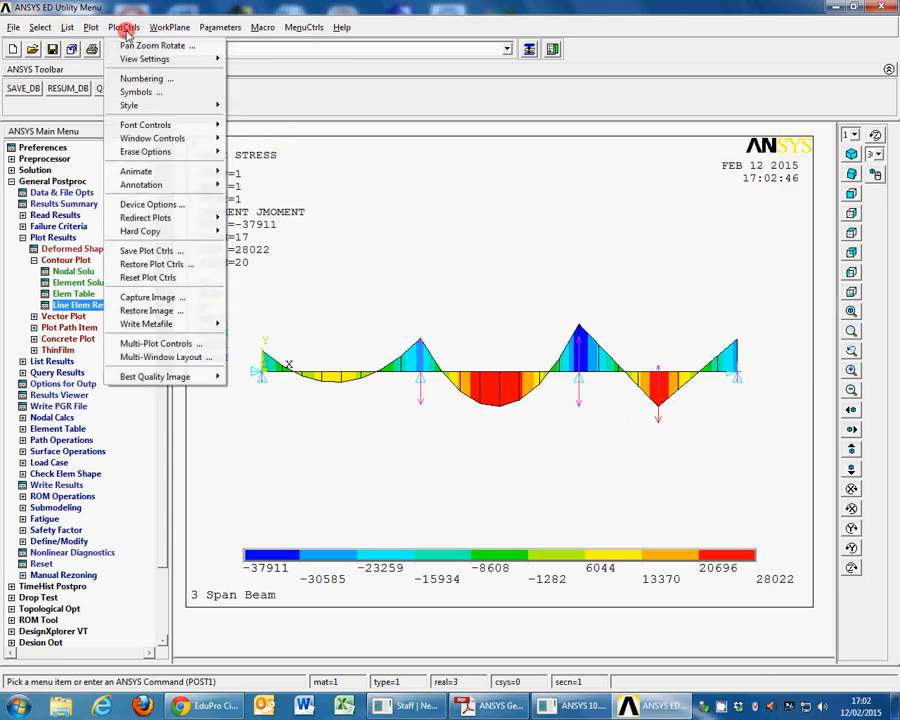
pyautogui.moveTo(156, 104)
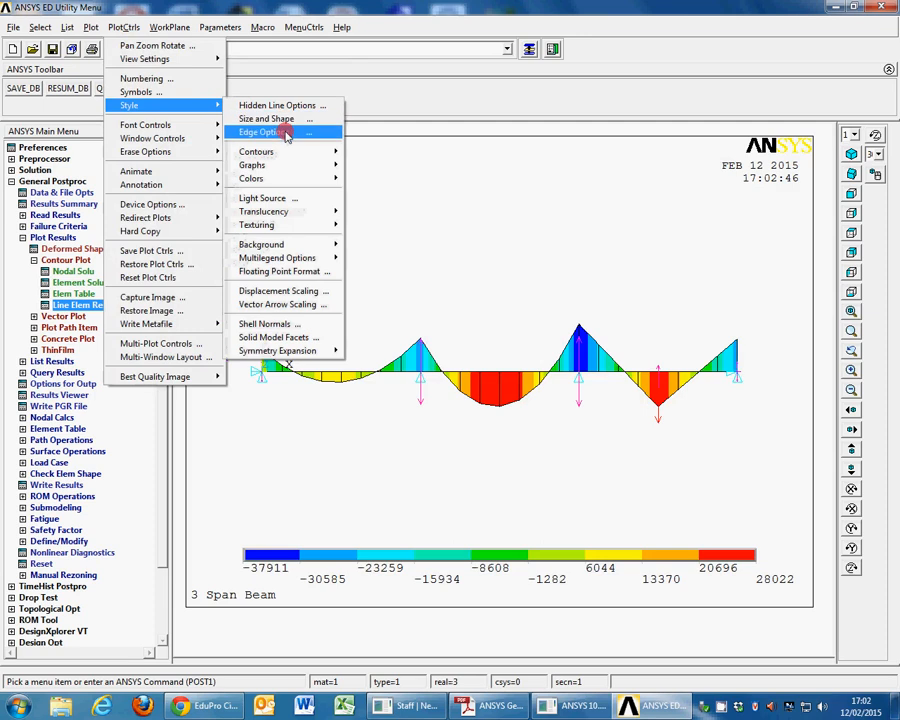
pyautogui.moveTo(326, 186)
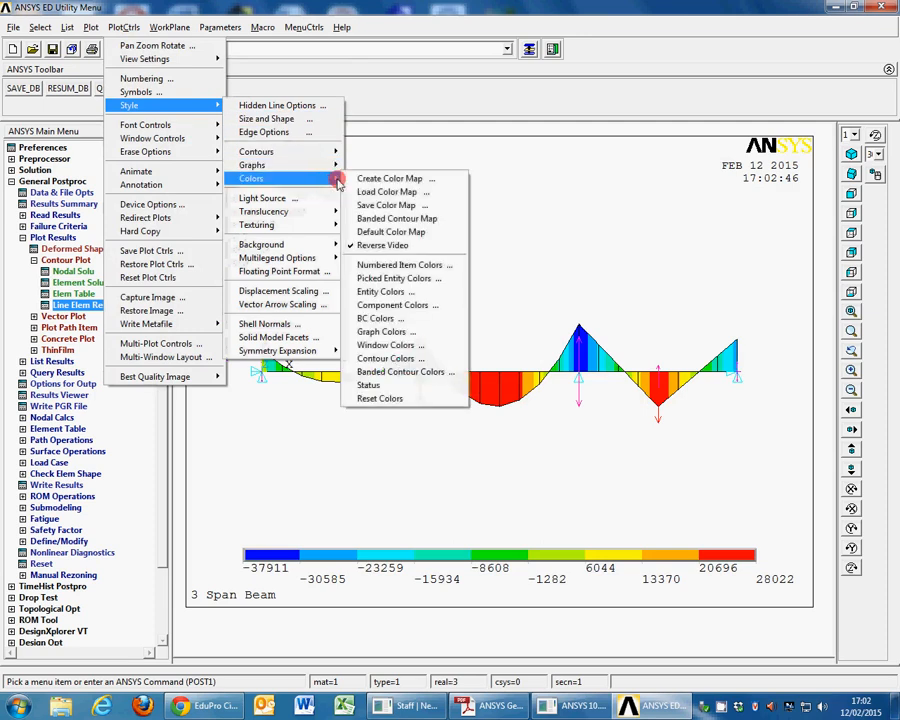
pyautogui.click(410, 232)
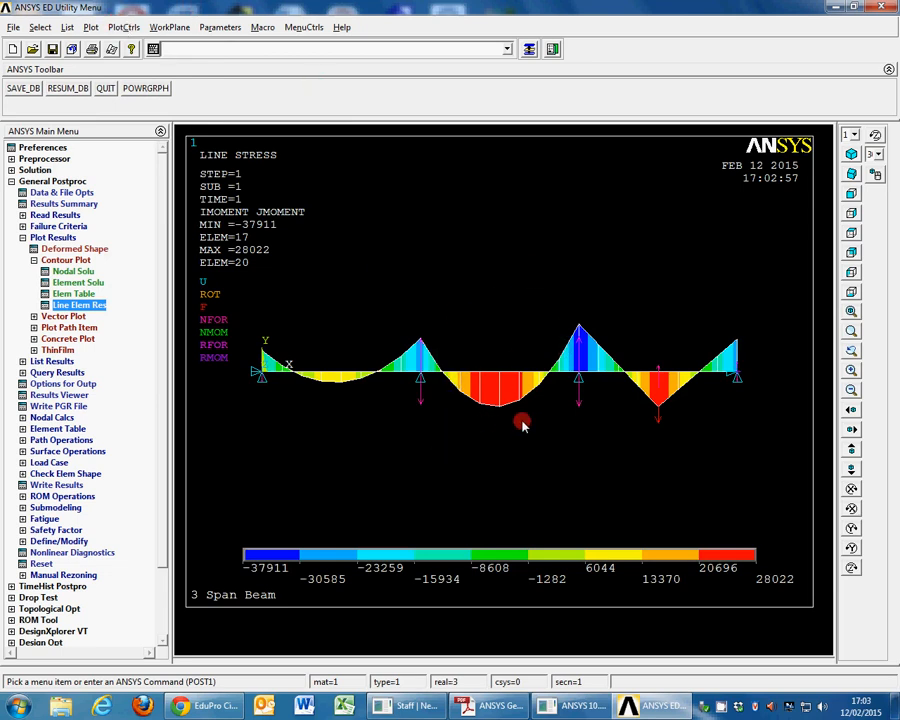
# Export the bending moment plot as a colour portrait JPEG hard copy named file001.jpg, with reverse video on
pyautogui.click(122, 27)
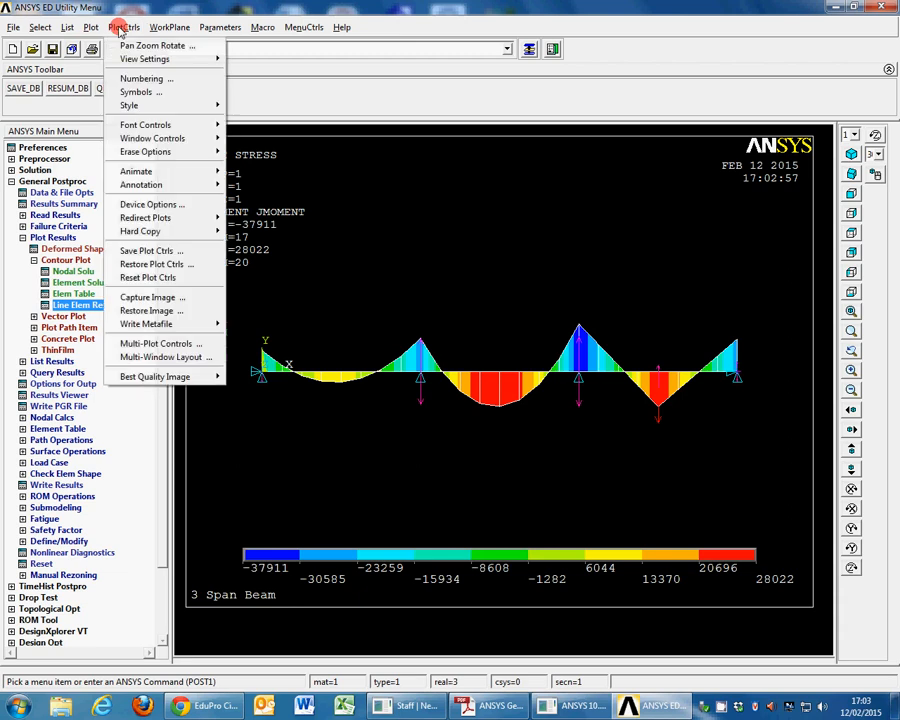
pyautogui.moveTo(206, 237)
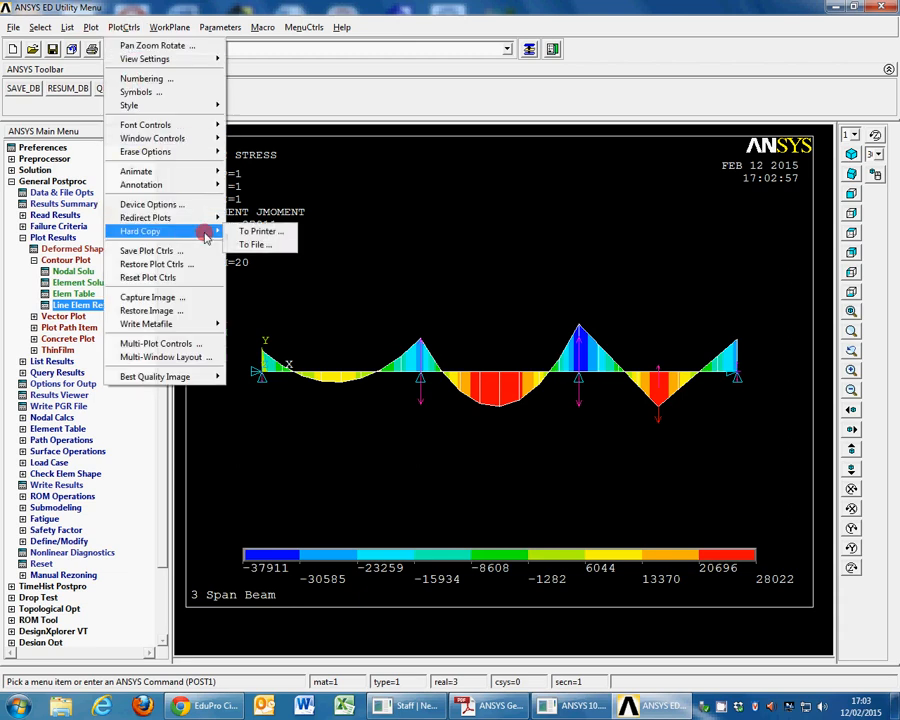
pyautogui.click(275, 249)
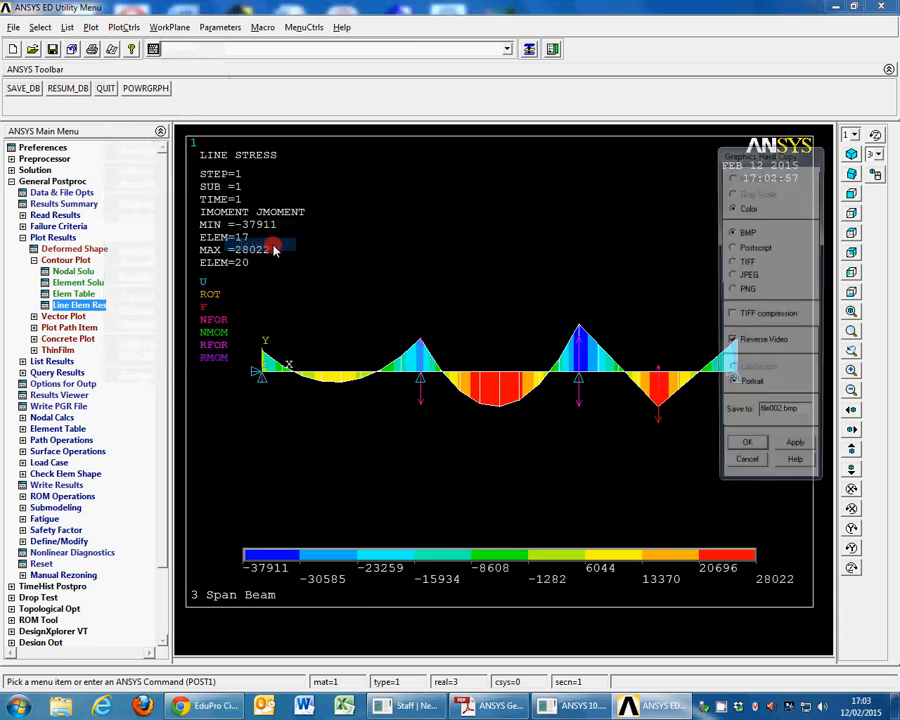
pyautogui.click(738, 276)
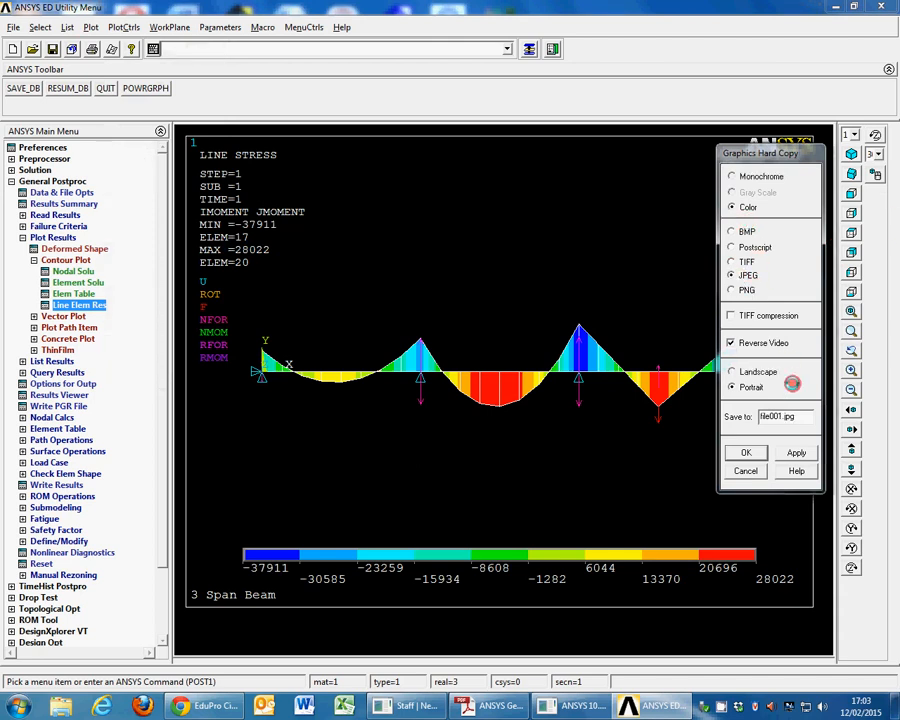
pyautogui.click(760, 418)
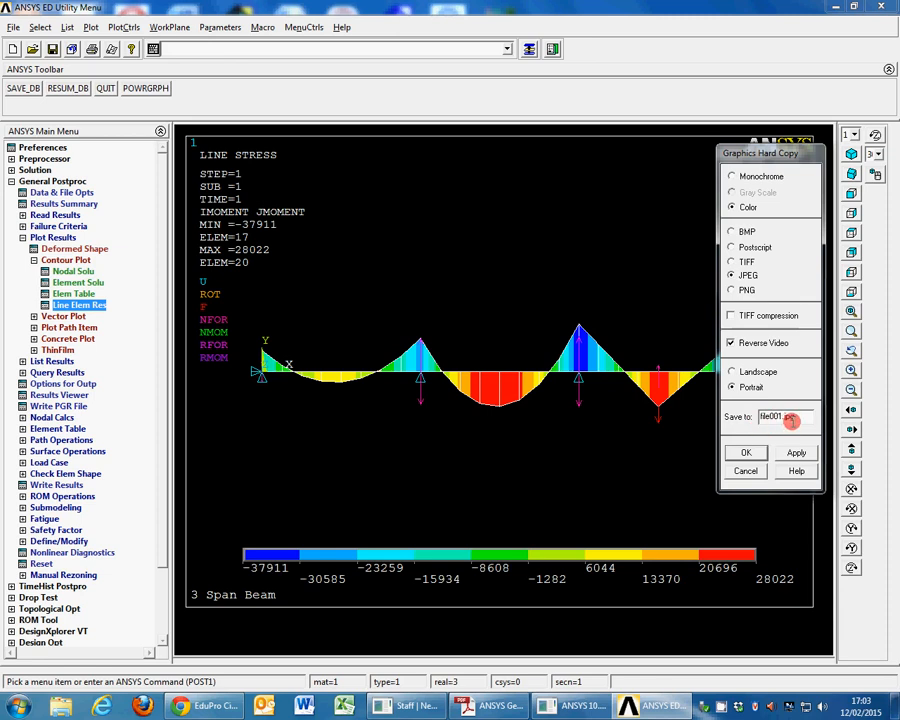
pyautogui.click(728, 343)
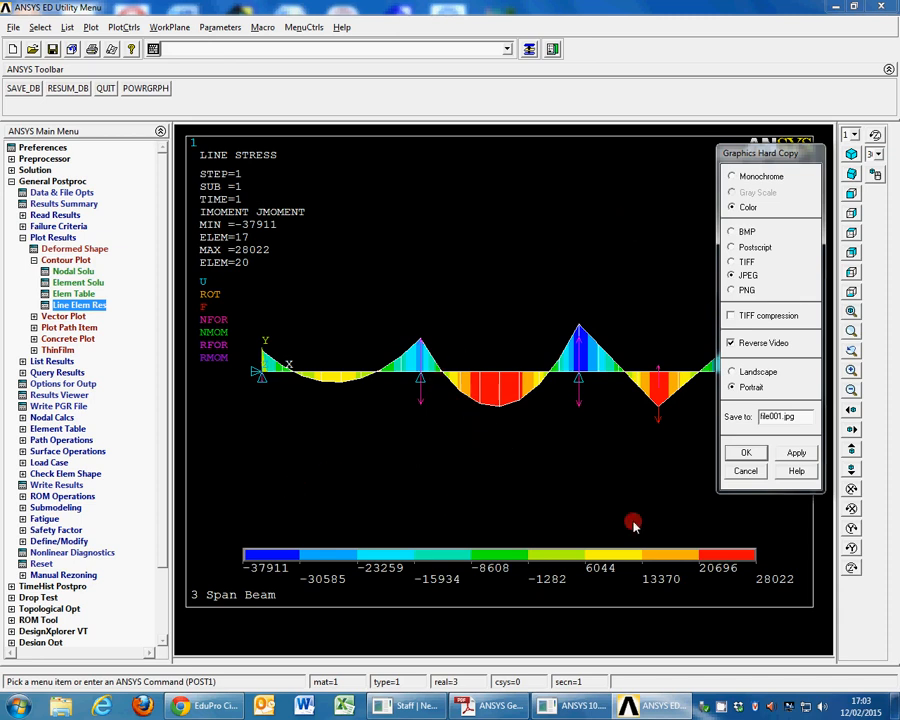
pyautogui.click(751, 456)
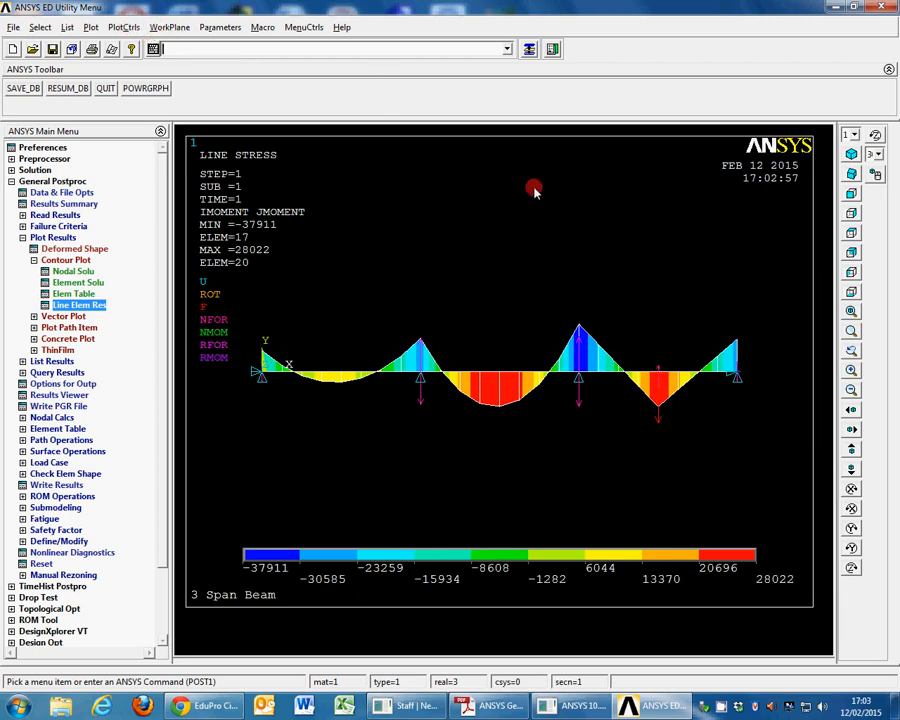
# Save the database under the file name 3spantest.db in the f:\ directory
pyautogui.click(11, 28)
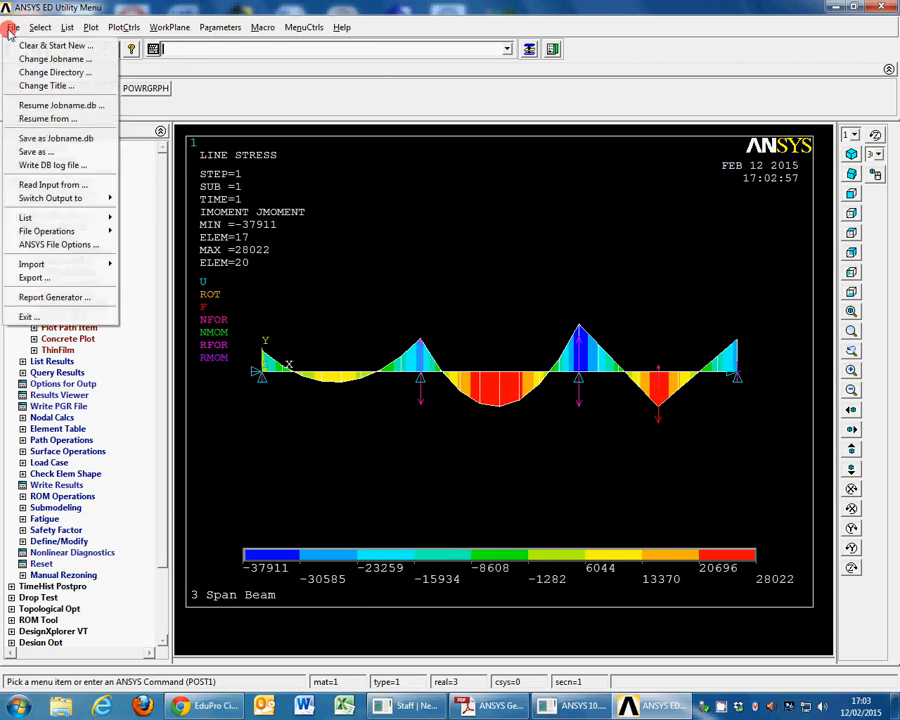
pyautogui.click(50, 153)
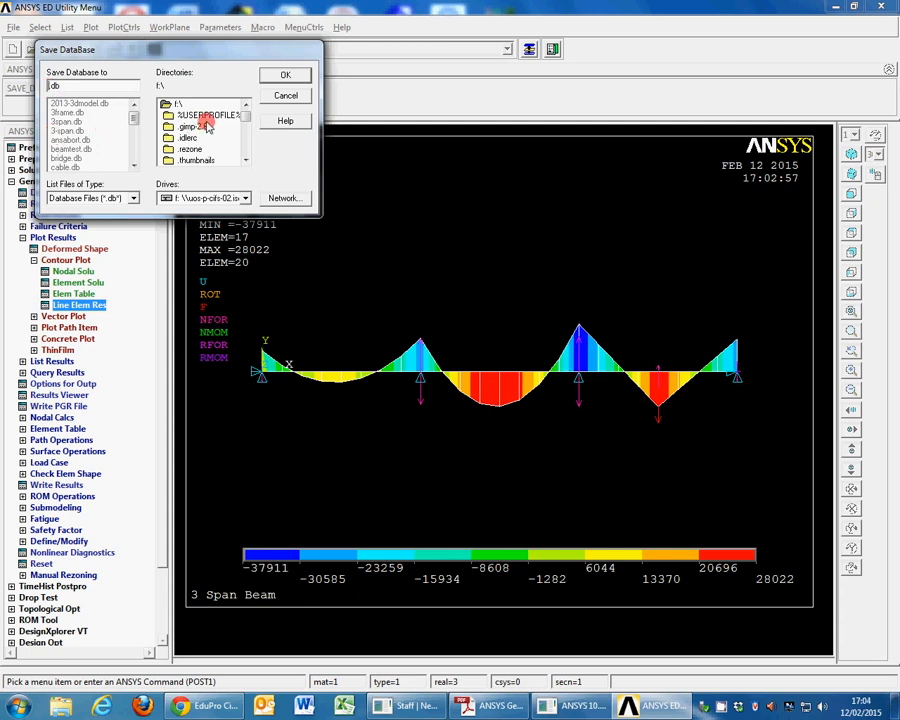
pyautogui.write('p')
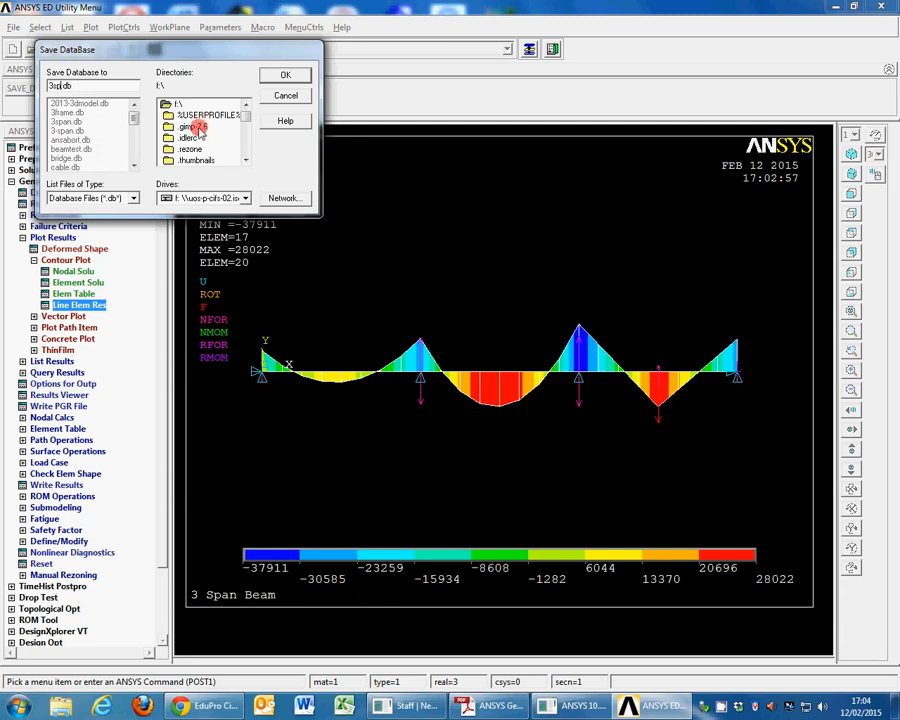
pyautogui.write('antest')
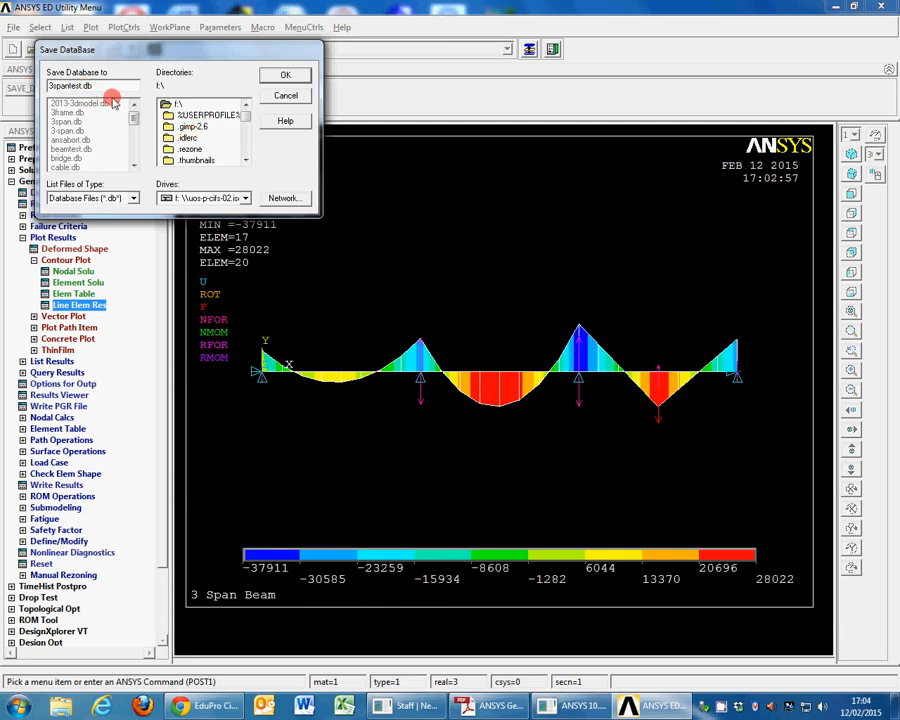
pyautogui.click(290, 76)
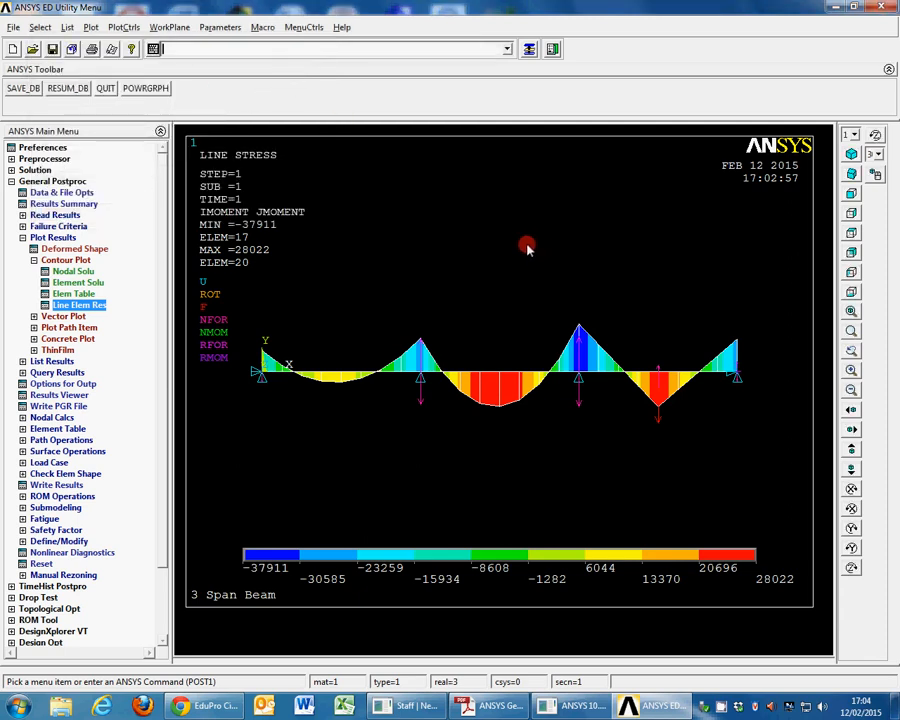
pyautogui.click(12, 28)
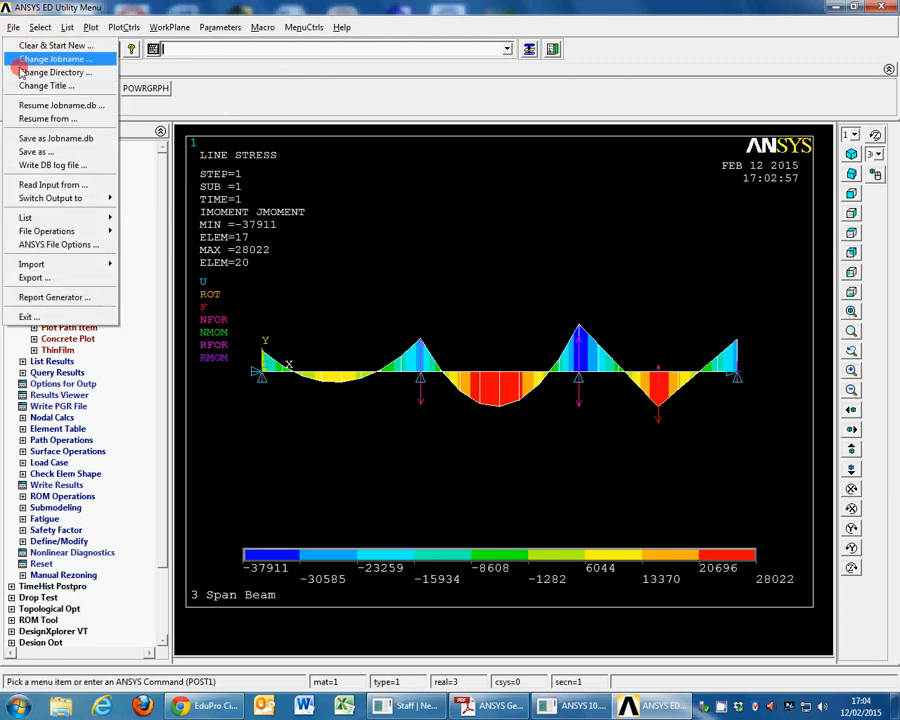
pyautogui.click(43, 119)
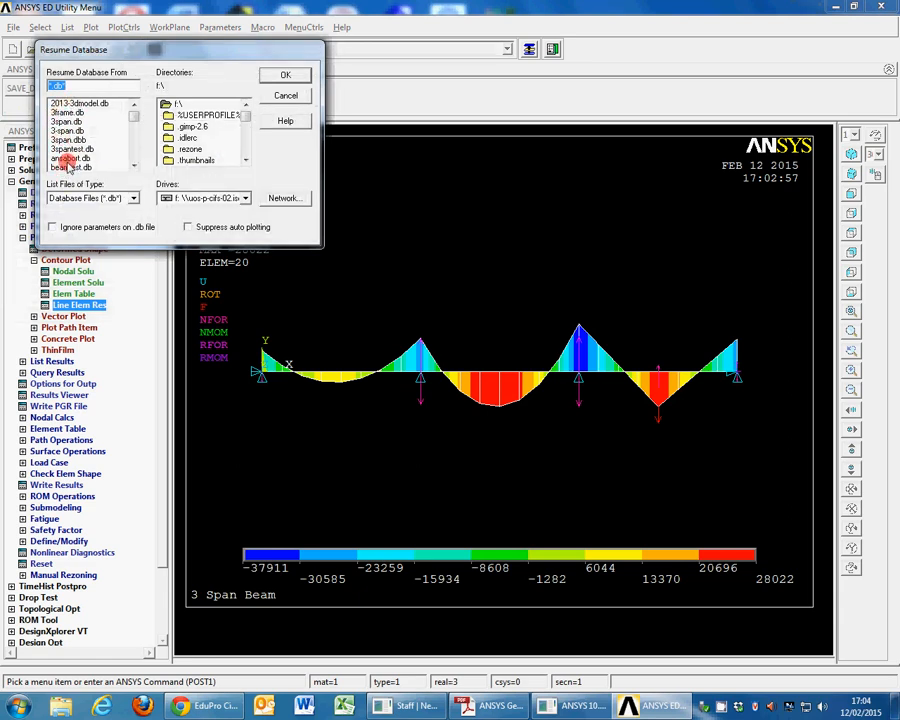
pyautogui.click(70, 149)
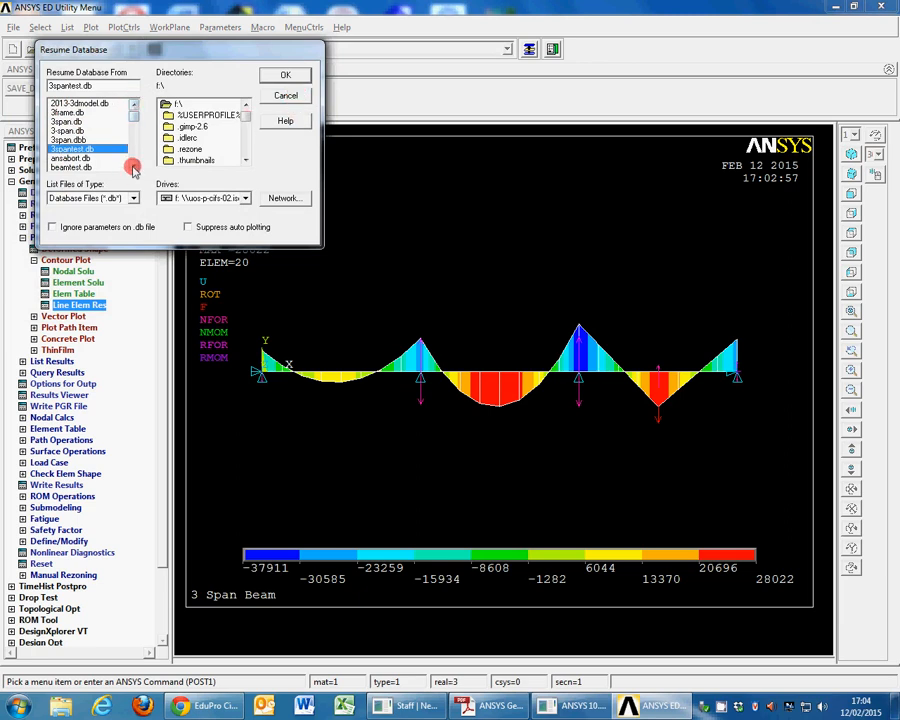
pyautogui.moveTo(136, 121); pyautogui.dragTo(136, 129)
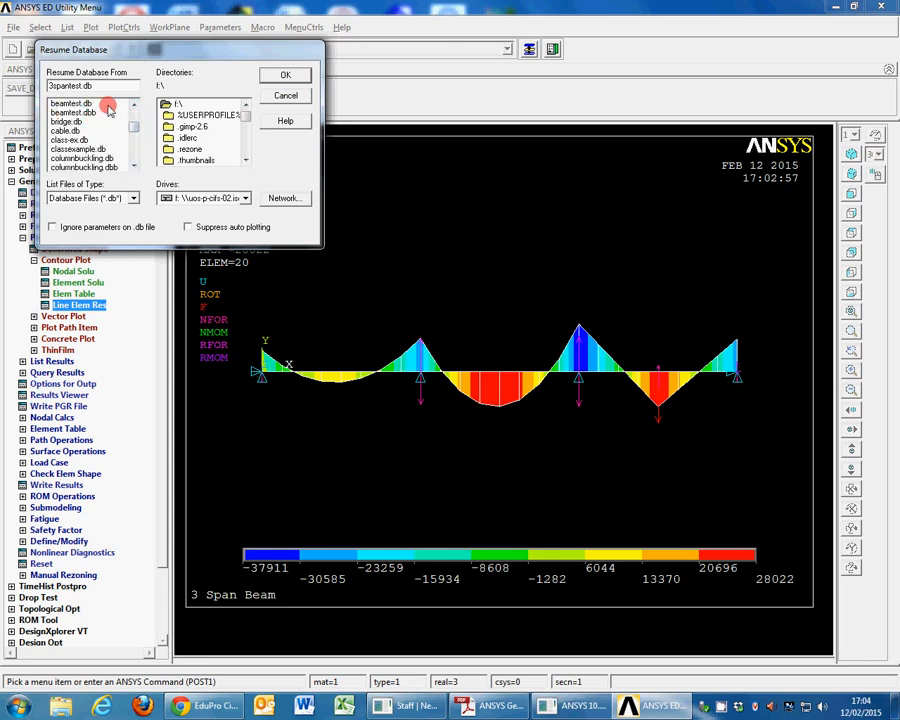
pyautogui.click(288, 96)
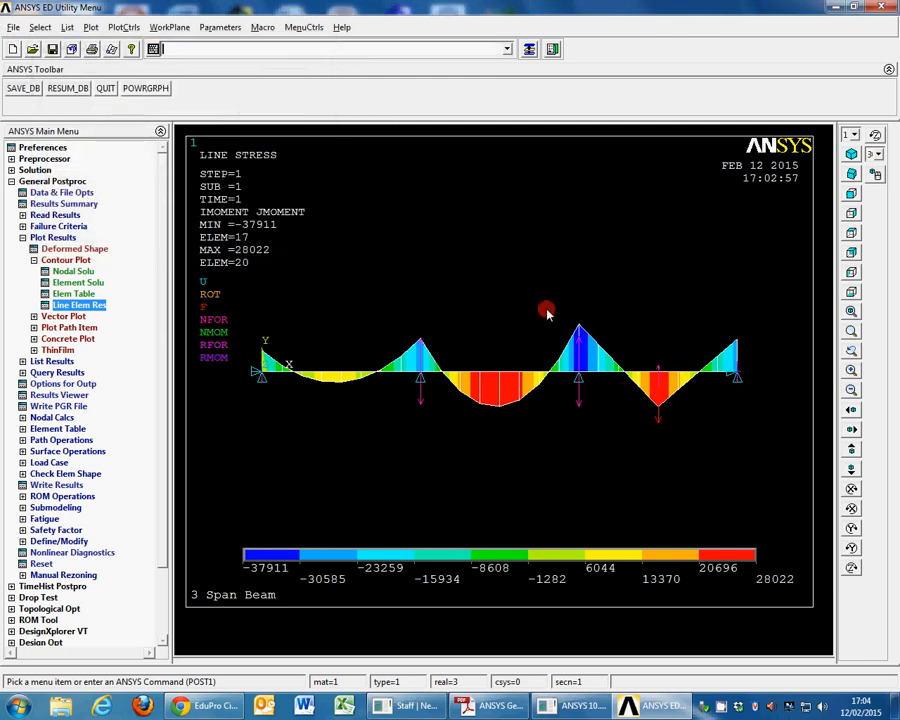
# List the session log file in an enlarged window and examine the commands recorded from the 3 Span Beam title through the database save
pyautogui.click(14, 27)
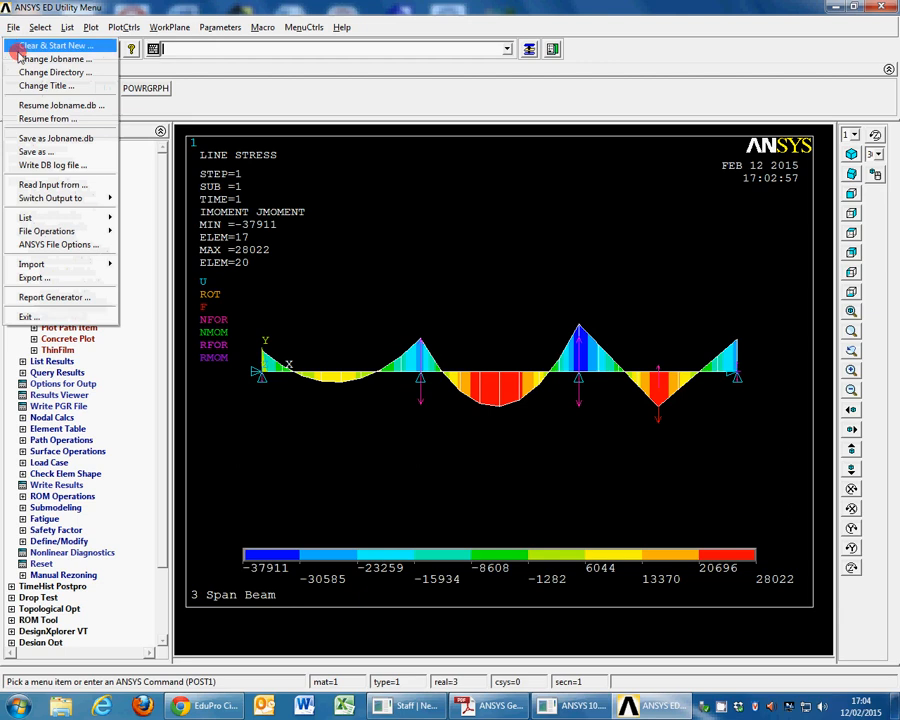
pyautogui.moveTo(64, 219)
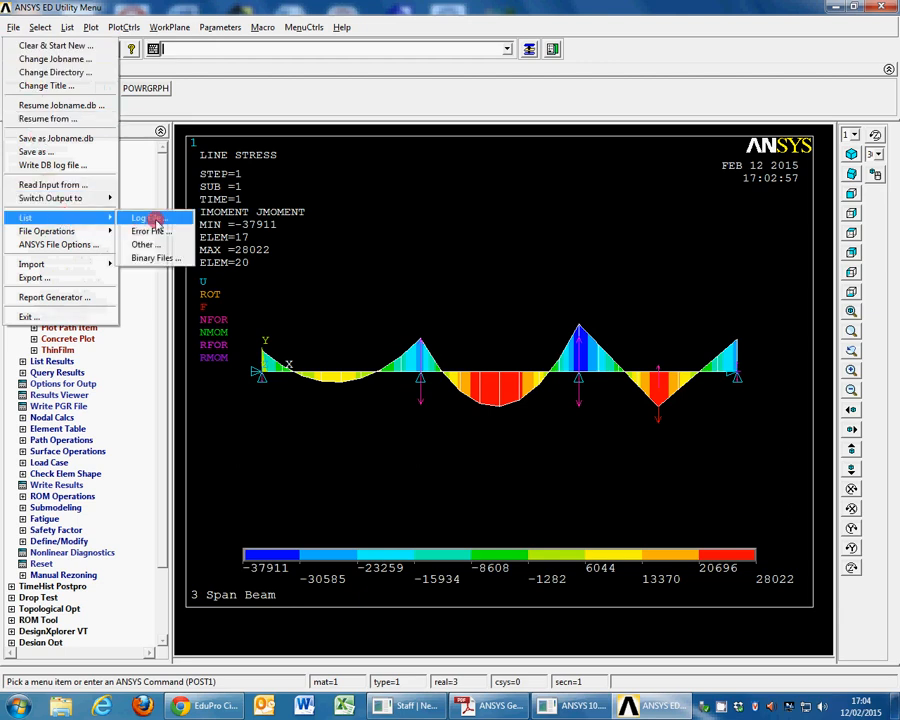
pyautogui.click(140, 218)
pyautogui.moveTo(687, 161); pyautogui.dragTo(636, 38)
pyautogui.click(657, 133)
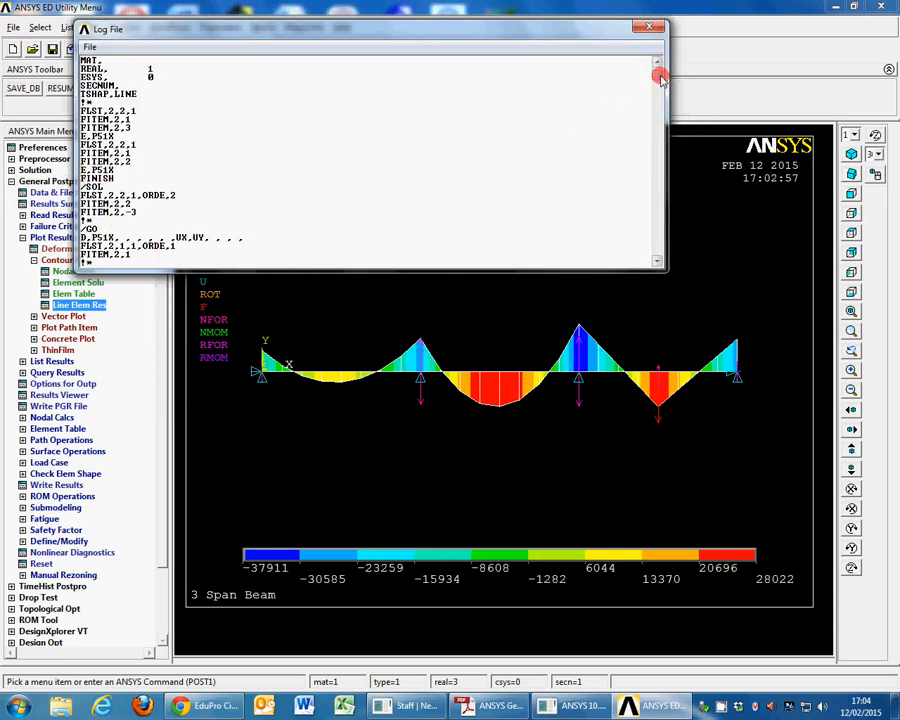
pyautogui.moveTo(659, 78); pyautogui.dragTo(837, 405)
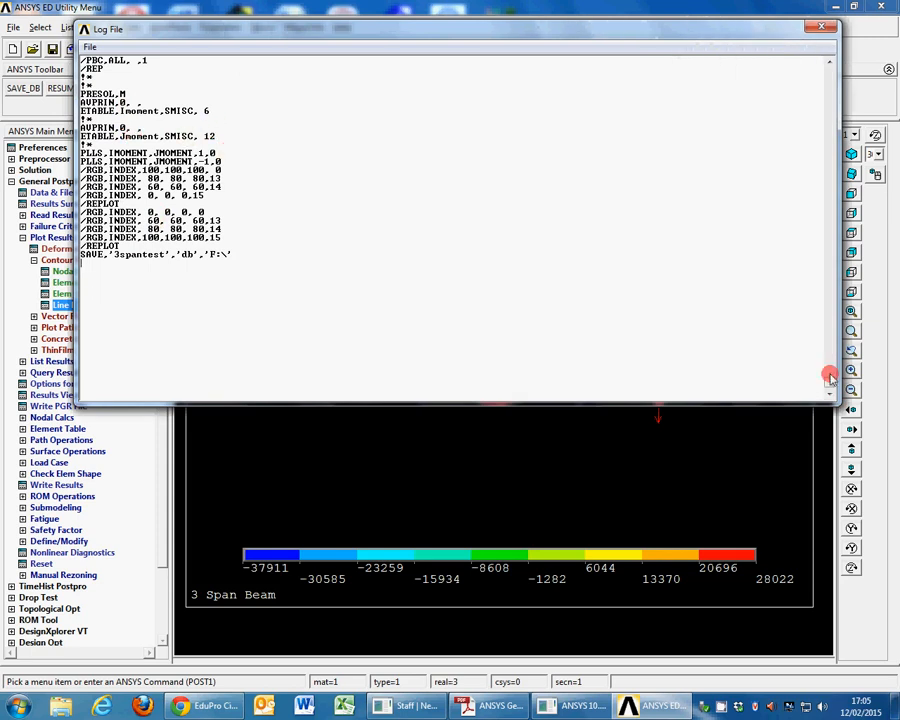
pyautogui.moveTo(830, 382); pyautogui.dragTo(831, 381)
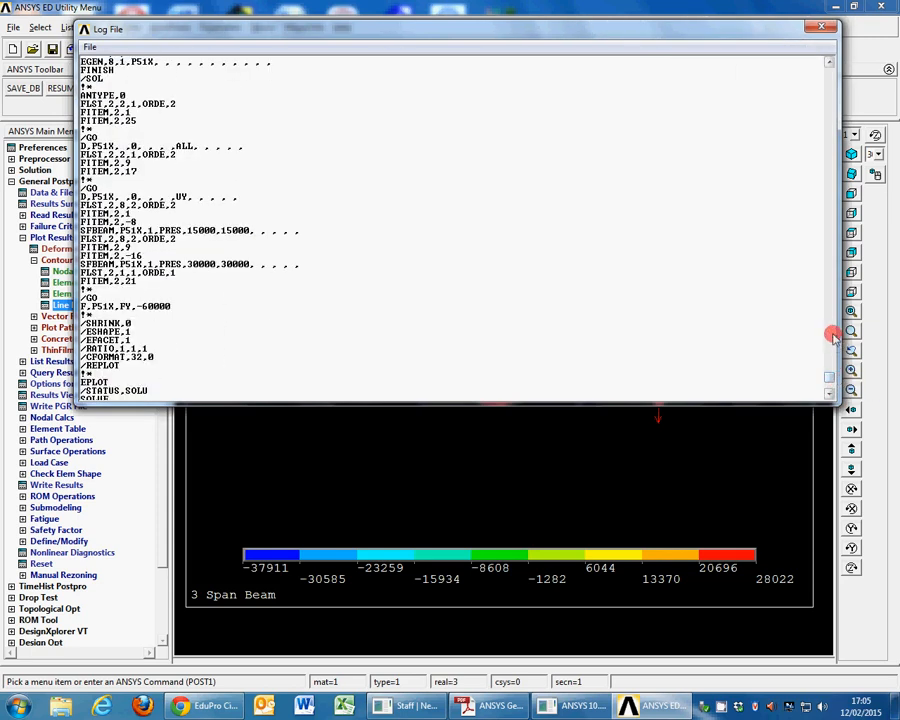
pyautogui.scroll(10, 833, 337)
pyautogui.scroll(10, 833, 337)
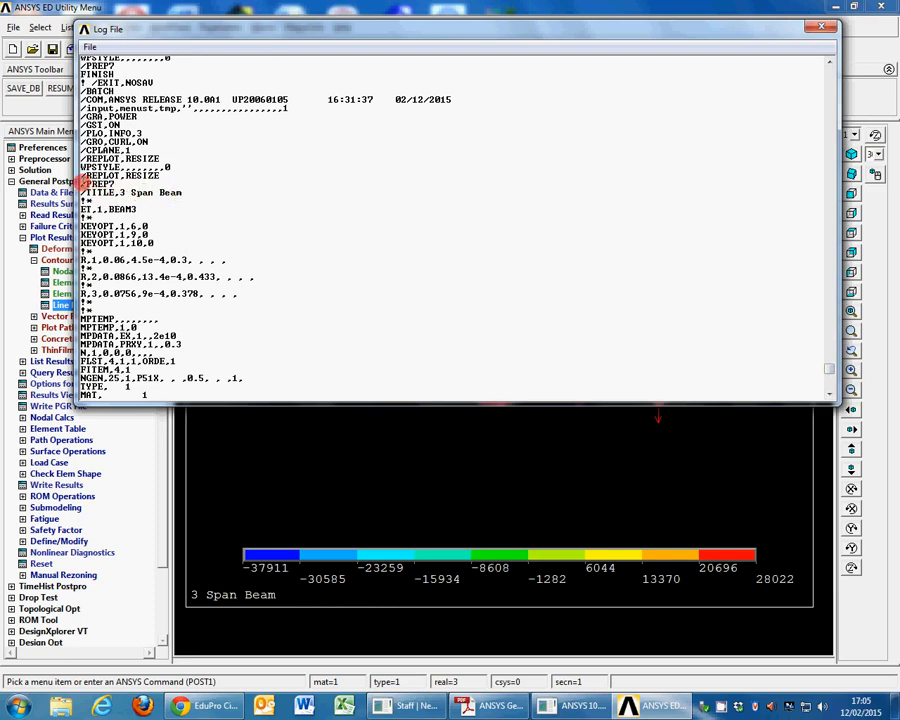
# Highlight the logged commands from /PREP7 through the final SAVE line, check the log's file options, and close the log file
pyautogui.moveTo(84, 183); pyautogui.dragTo(265, 378)
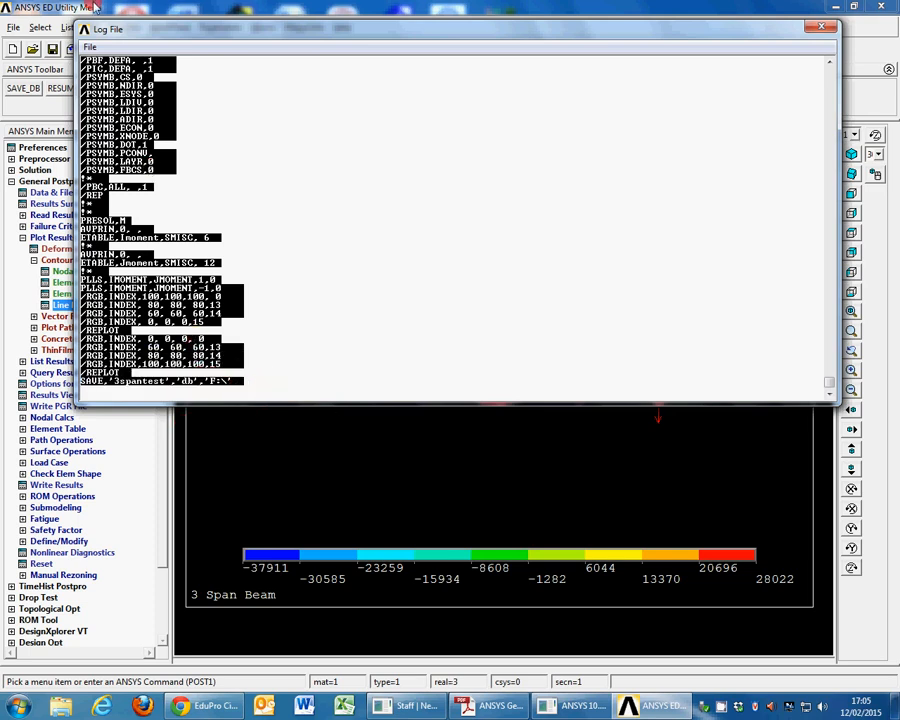
pyautogui.click(90, 49)
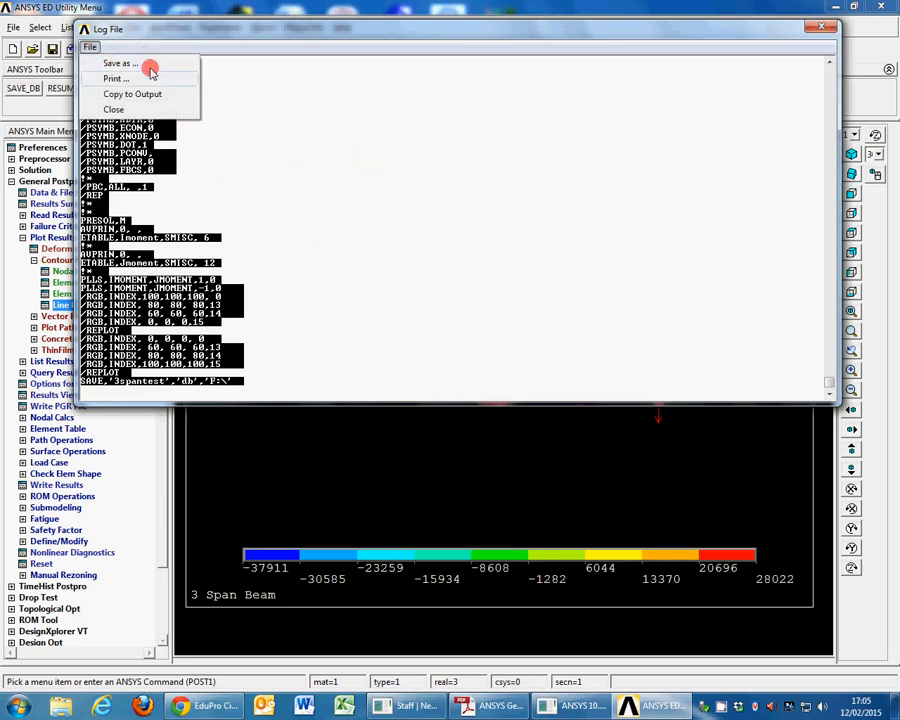
pyautogui.click(435, 227)
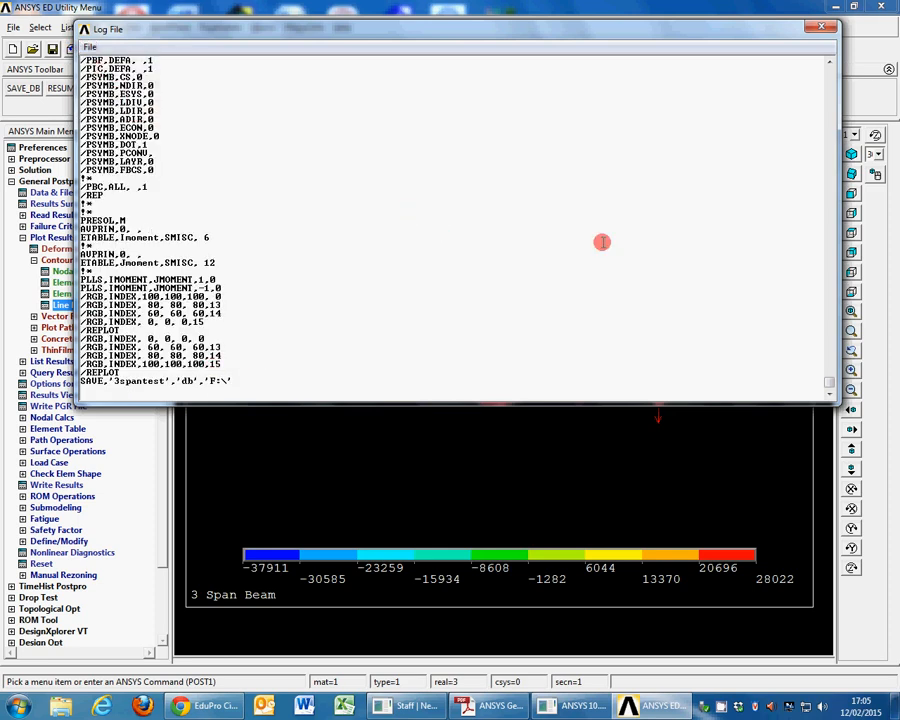
pyautogui.click(828, 30)
pyautogui.click(13, 27)
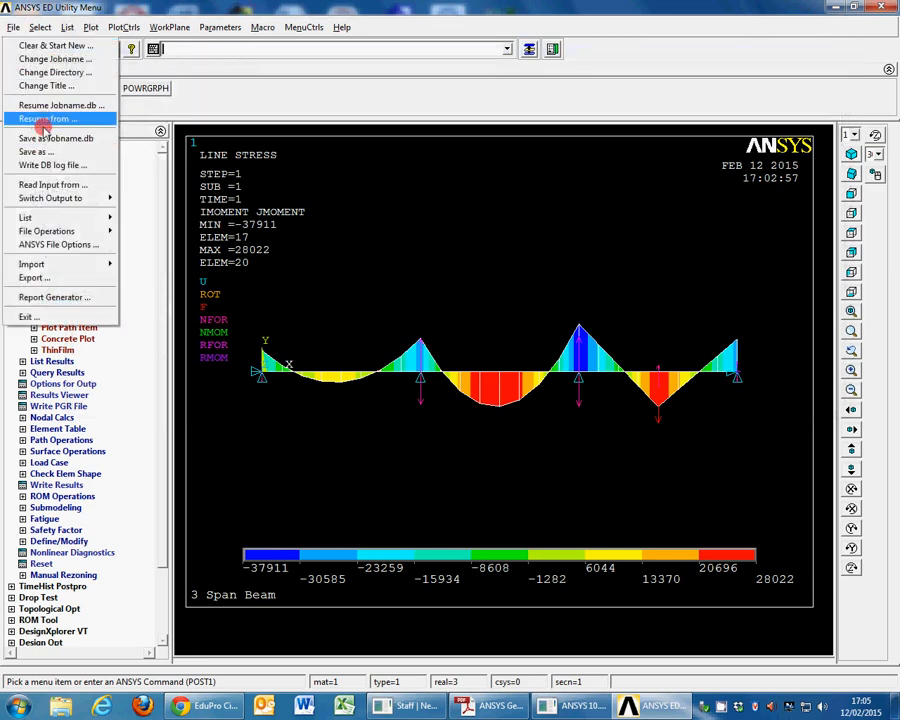
pyautogui.click(45, 184)
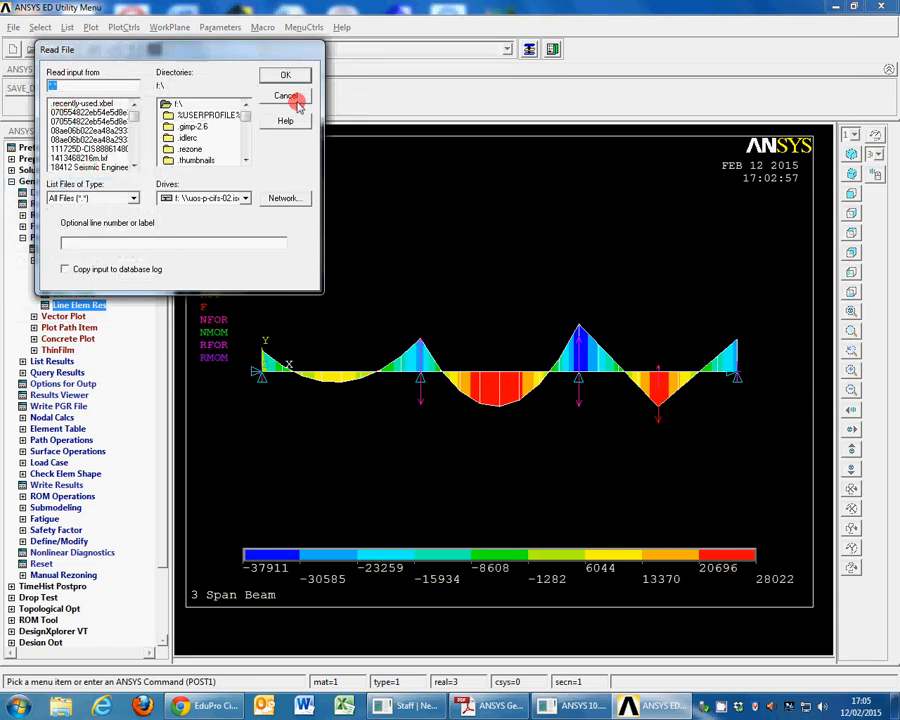
pyautogui.click(296, 99)
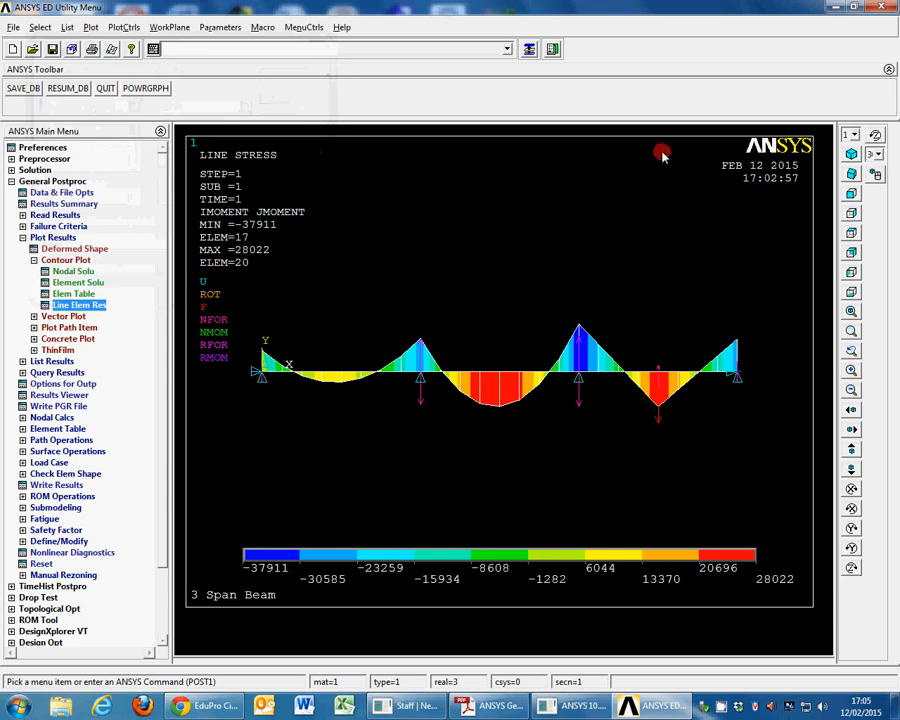